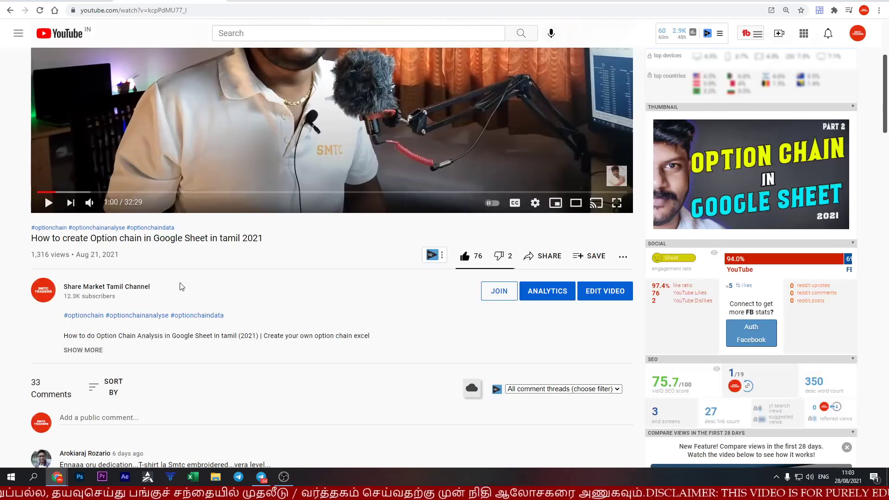
Select portions of the video title text, including the word 2021.
left_click_drag(63, 238, 256, 238)
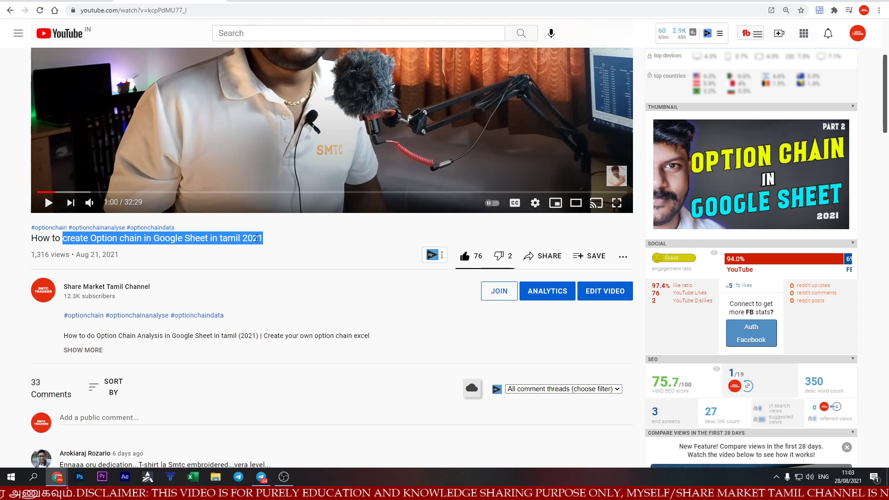
double_click(251, 238)
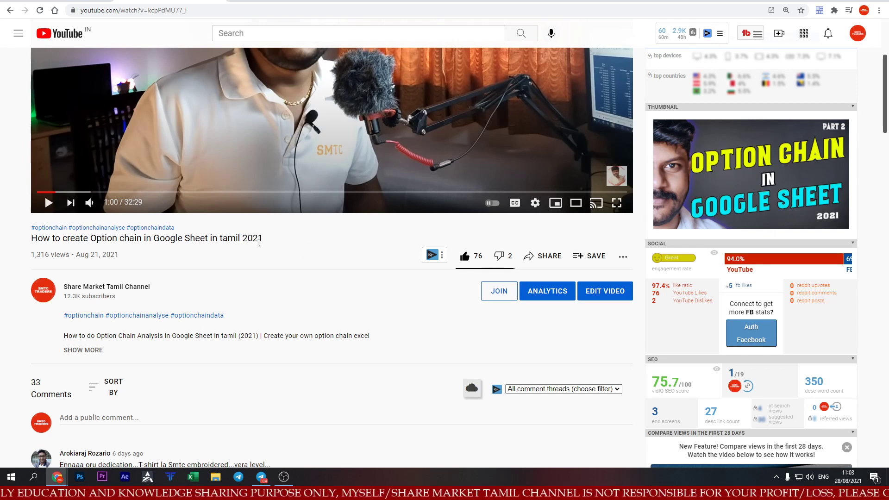
left_click_drag(270, 239, 44, 238)
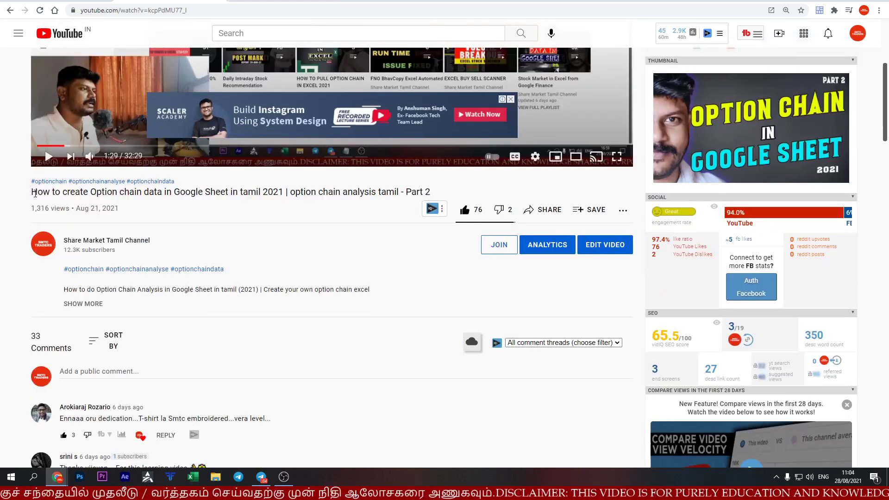
left_click_drag(35, 194, 305, 191)
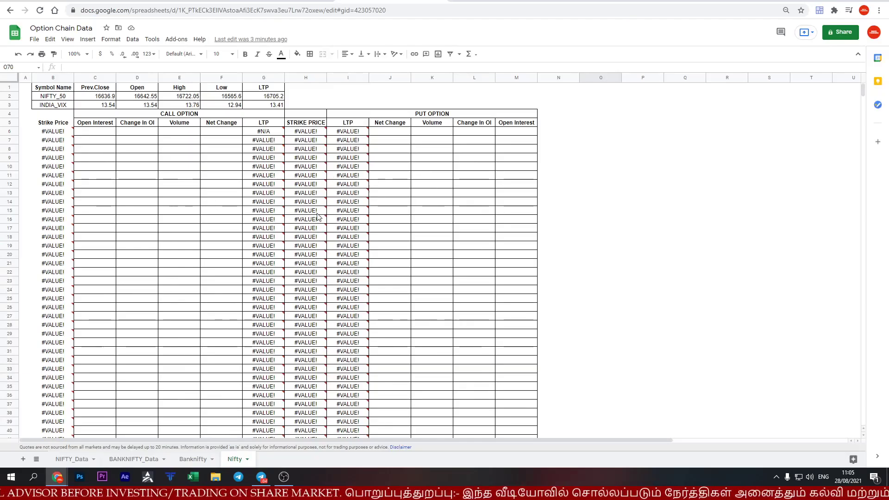
Browse the Banknifty, Nifty, BANKNIFTY_Data and NIFTY_Data sheets, then inspect A5's IMPORTHTML formula.
scroll(208, 421, "down", 5)
key("ctrl+Page_Up")
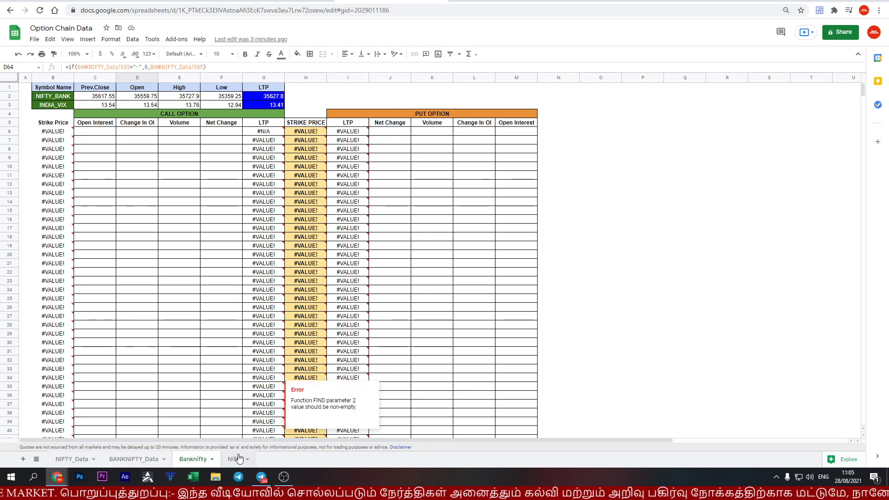
key("ctrl+Page_Down")
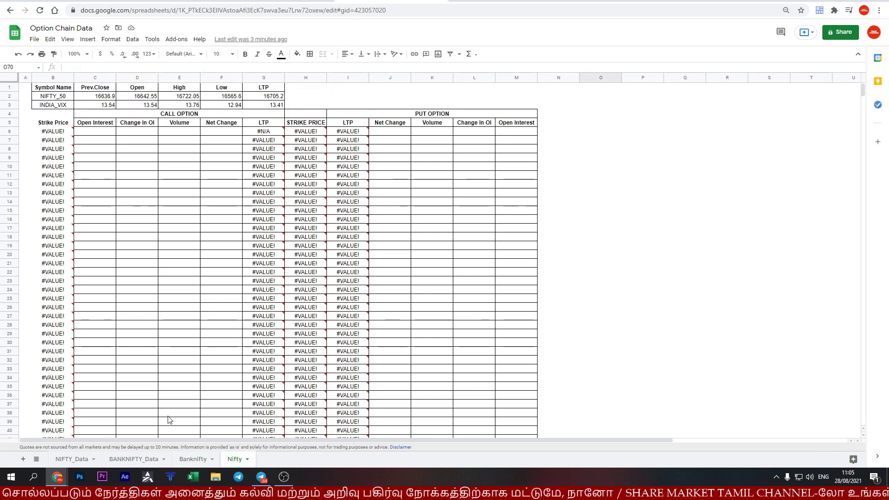
left_click(132, 460)
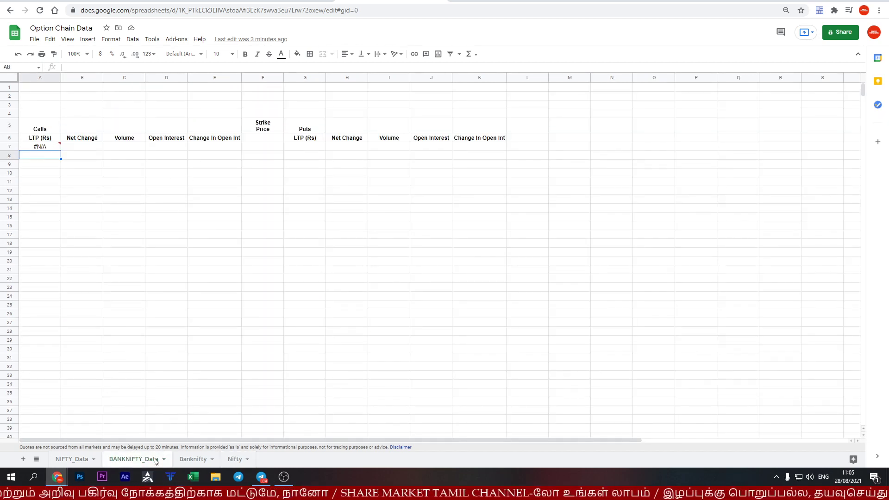
left_click(73, 459)
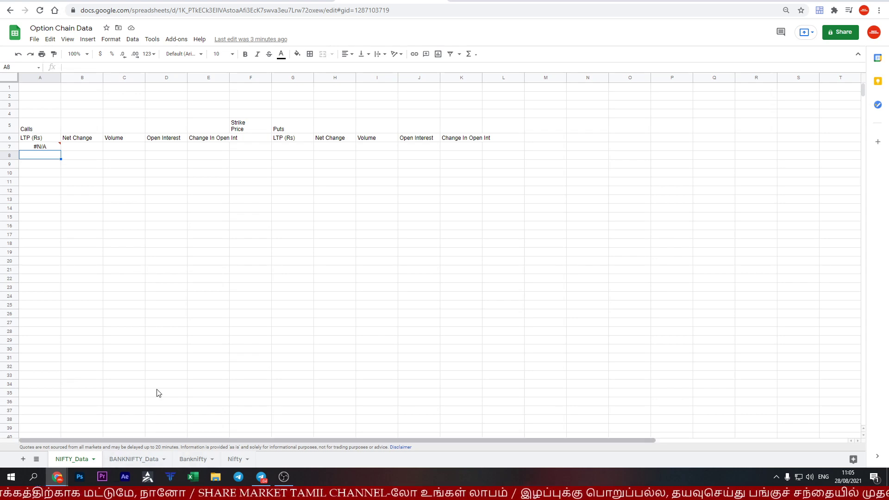
left_click(40, 138)
left_click(50, 129)
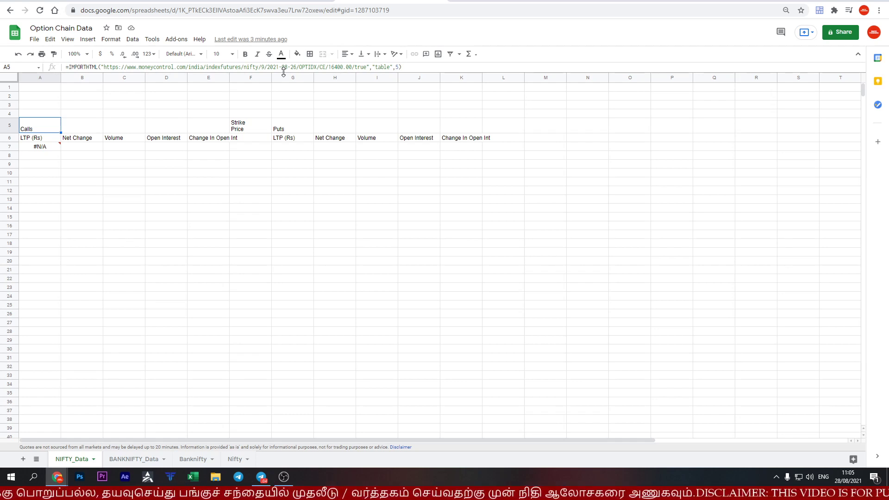
Change the A5 import URL's expiry date to 2021-09-02 and zoom the sheet to 150%.
left_click_drag(268, 68, 298, 67)
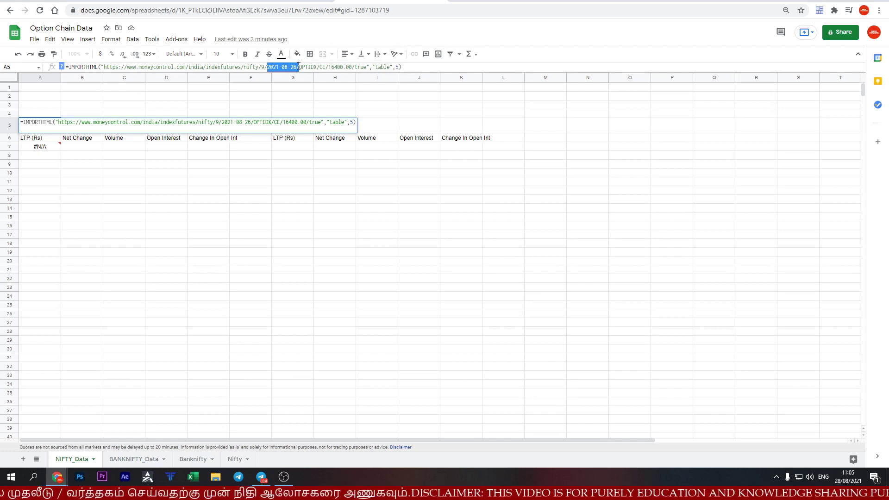
left_click(287, 67)
type("9")
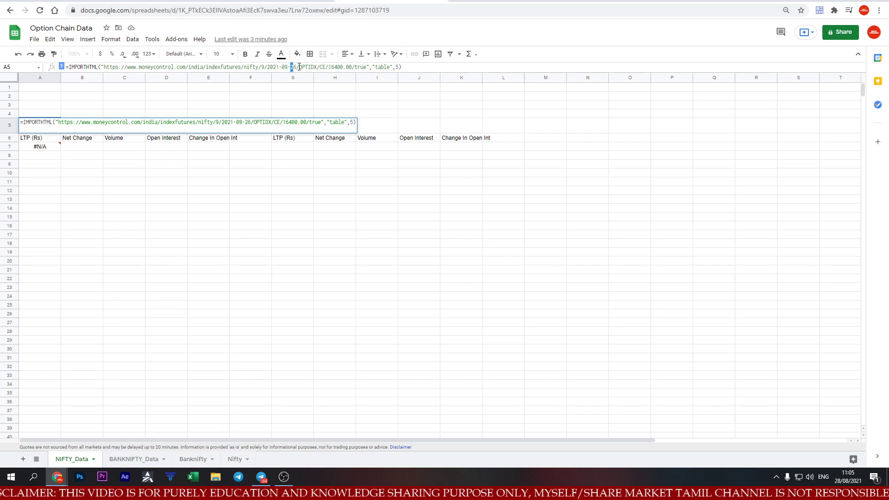
type("02")
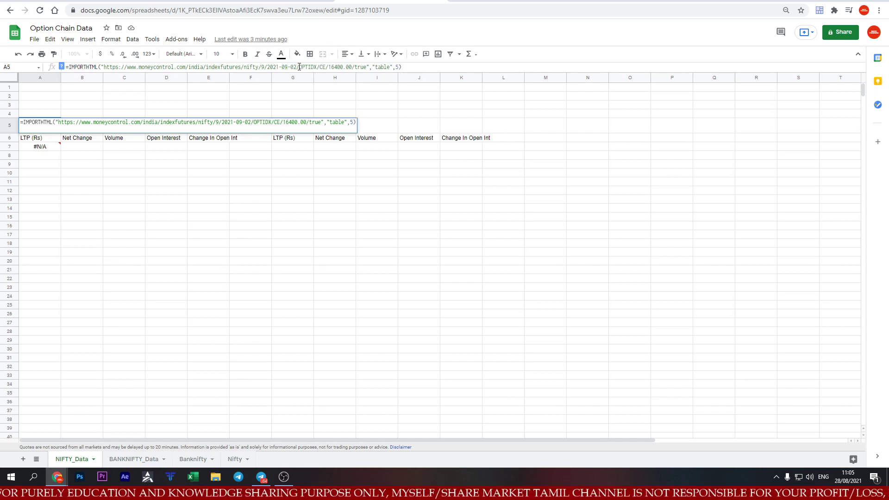
key("Return")
left_click(87, 55)
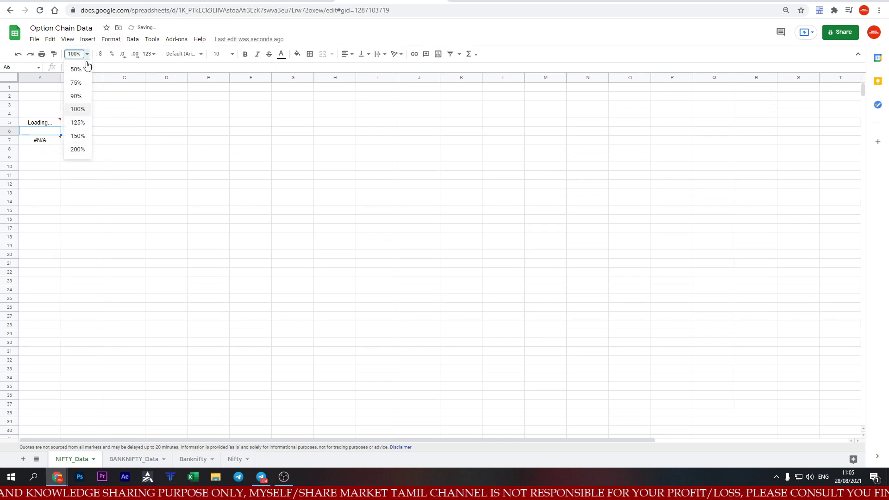
left_click(79, 136)
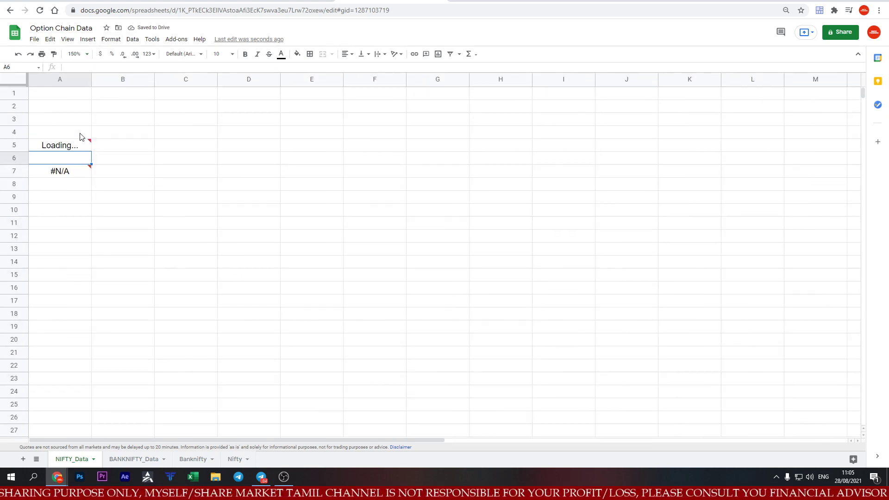
Update the A7 import formula's URL date to 2021-09-02.
left_click(70, 174)
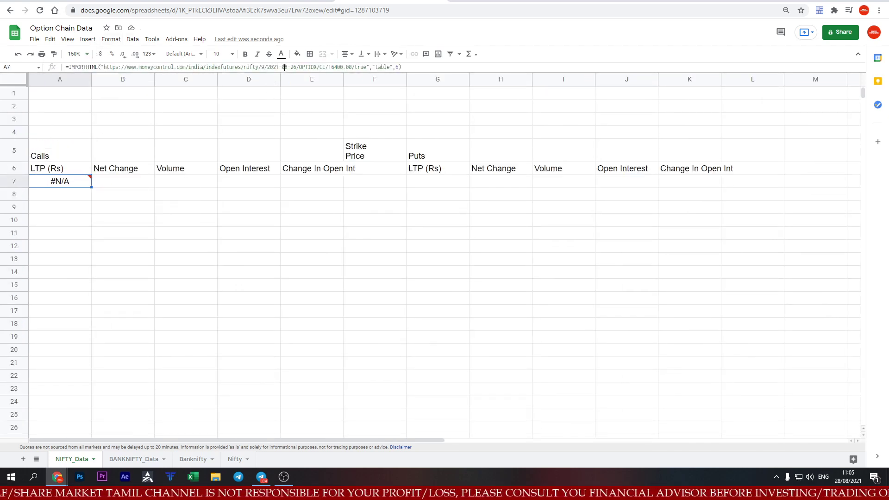
left_click(284, 68)
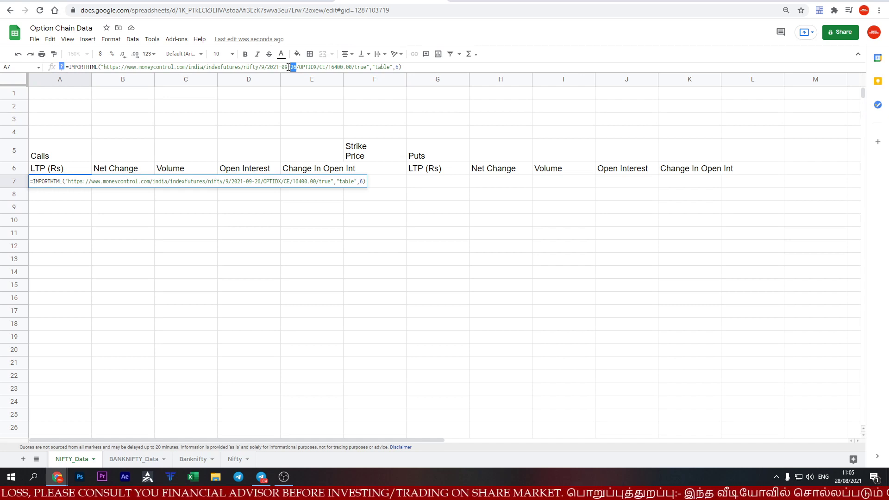
type("0")
key("Return")
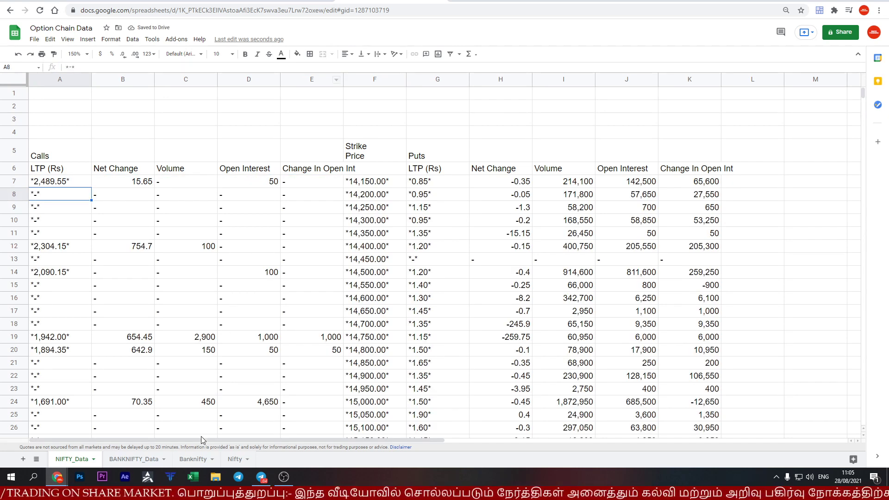
Check the Nifty sheet results, then return to NIFTY_Data cell A7.
left_click(232, 459)
scroll(420, 263, "down", 7)
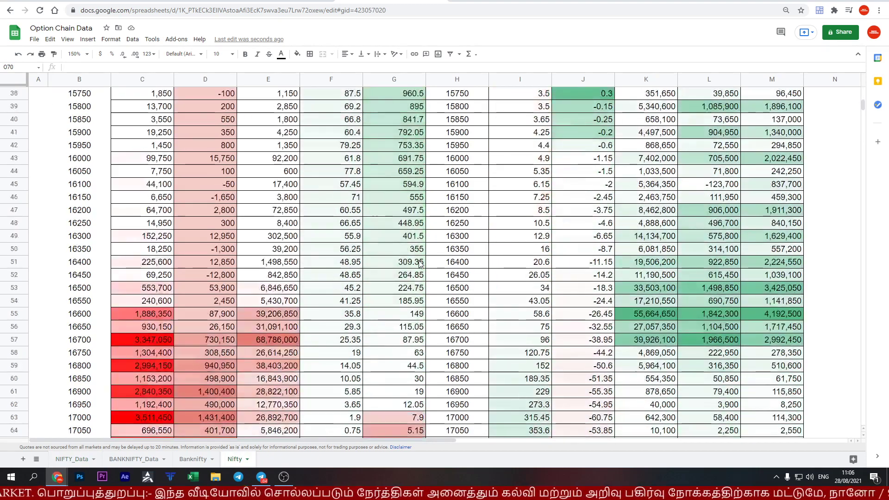
scroll(420, 262, "down", 6)
scroll(421, 262, "down", 5)
scroll(420, 263, "up", 5)
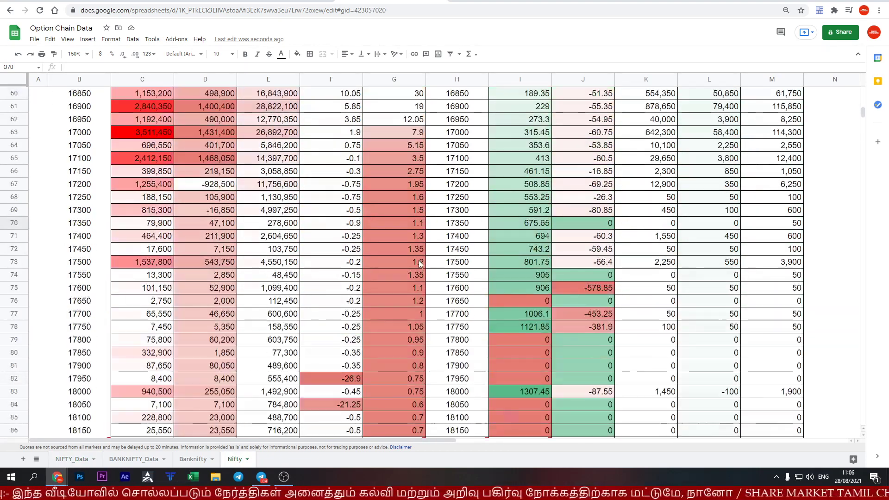
scroll(420, 262, "up", 6)
scroll(420, 263, "up", 8)
scroll(420, 263, "up", 2)
left_click(72, 459)
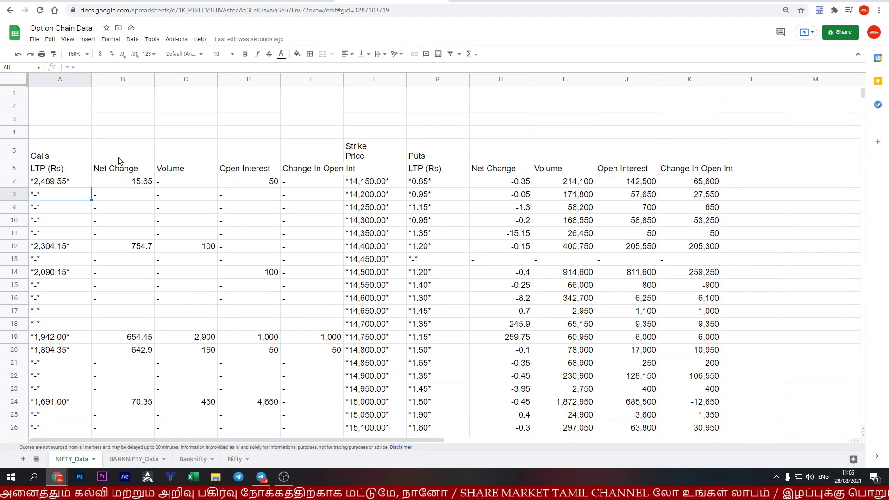
left_click(40, 185)
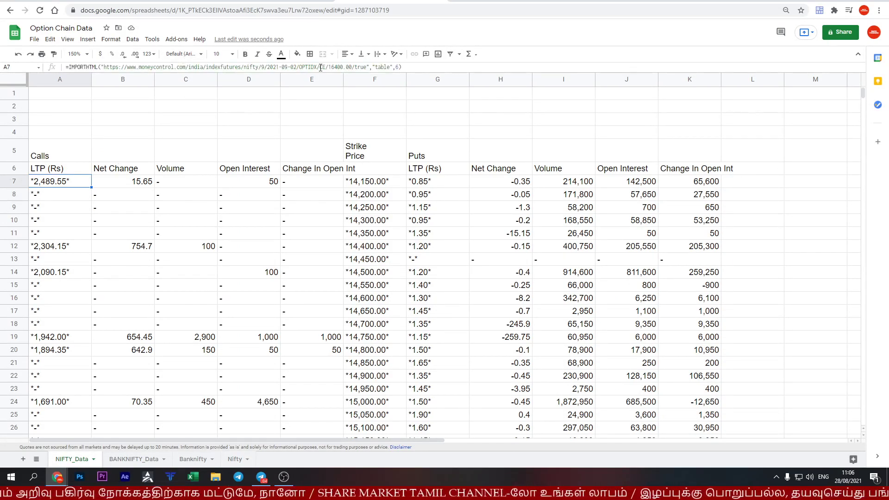
Type the label 'Expiry Date' in A2, then check the date inside A7's formula.
left_click(66, 107)
type("Expiry Date")
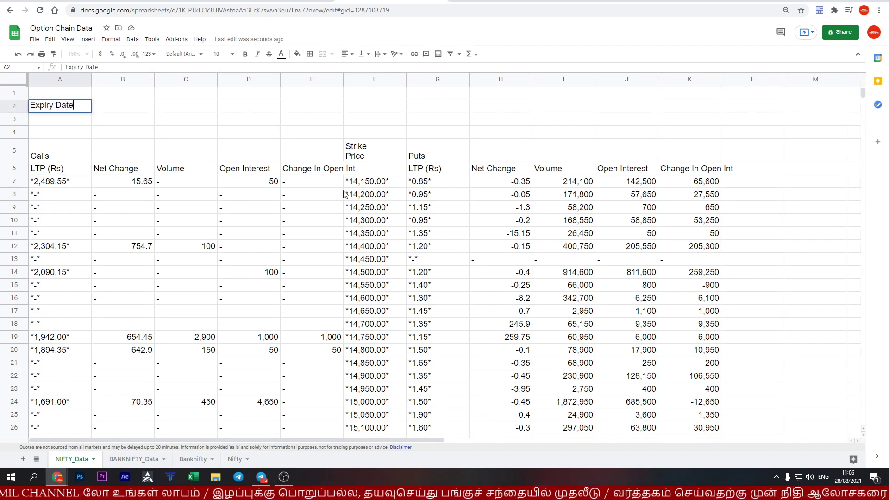
key("Tab")
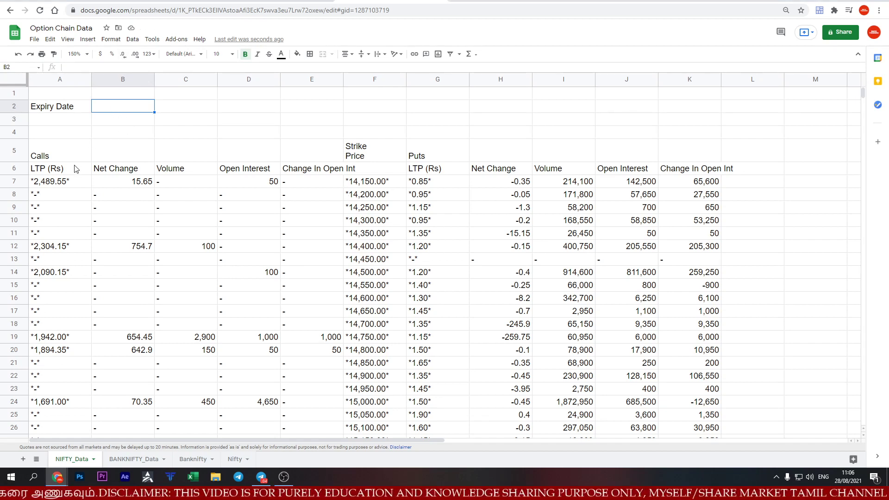
left_click(64, 182)
left_click_drag(265, 66, 297, 65)
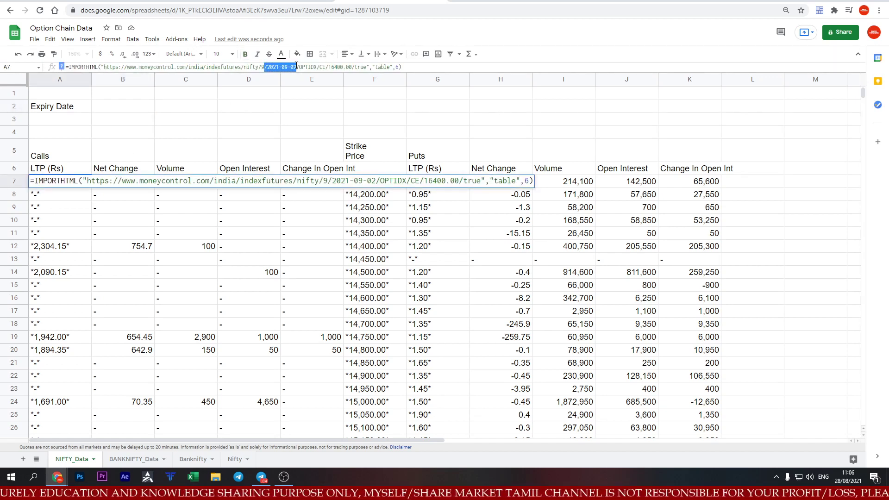
key("Escape")
Enter 2021-09-02 in B2 and confirm it works as a date with a picker.
left_click(125, 109)
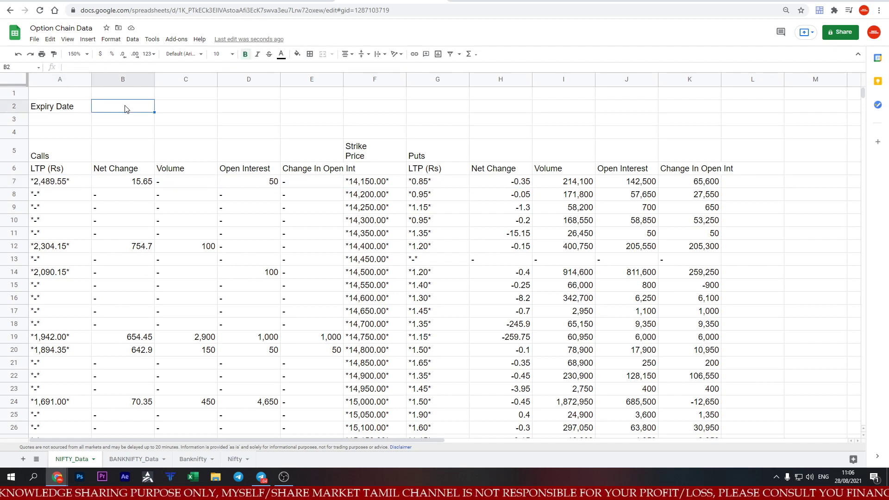
type("2021-09-20")
key("BackSpace")
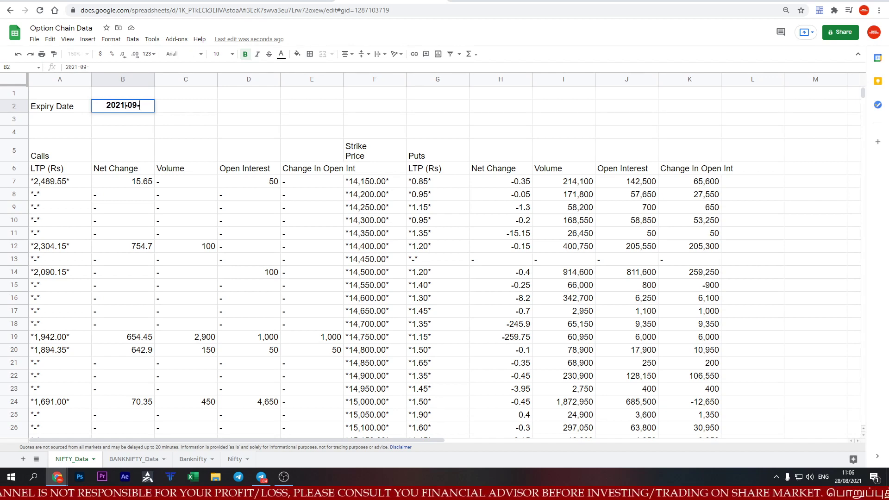
key("Return")
key("Up")
double_click(126, 105)
key("Escape")
left_click(72, 186)
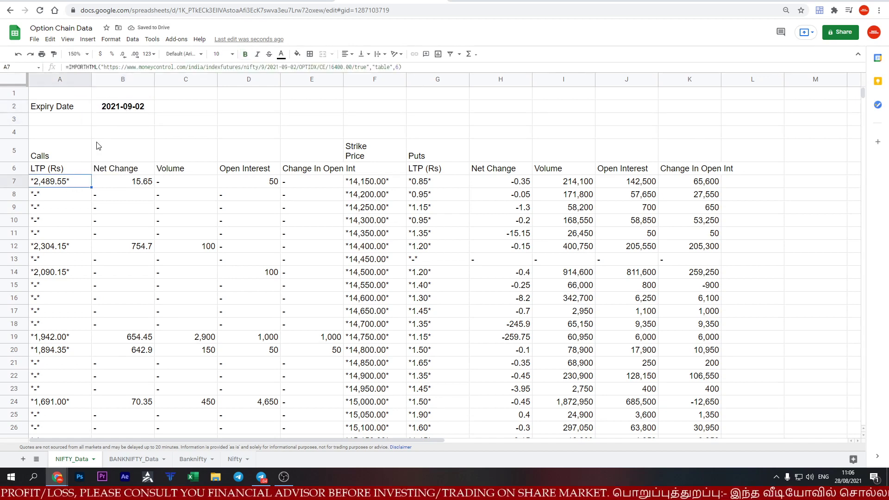
double_click(135, 107)
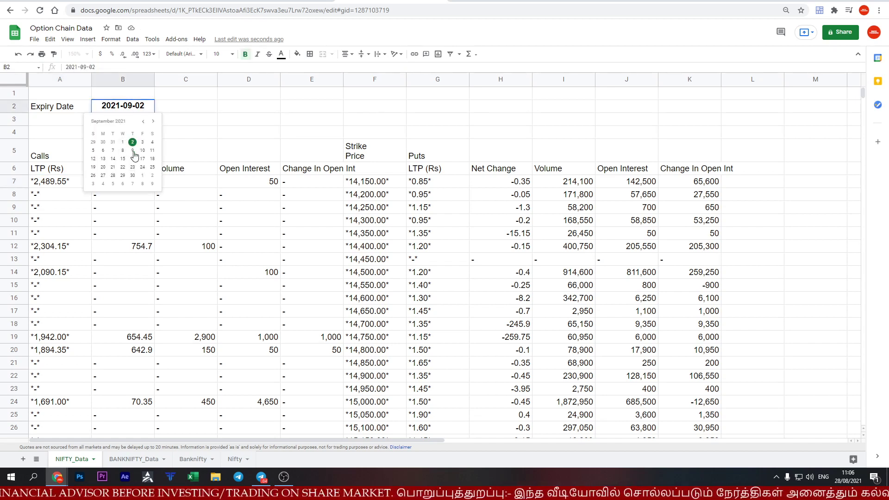
key("Escape")
left_click(66, 187)
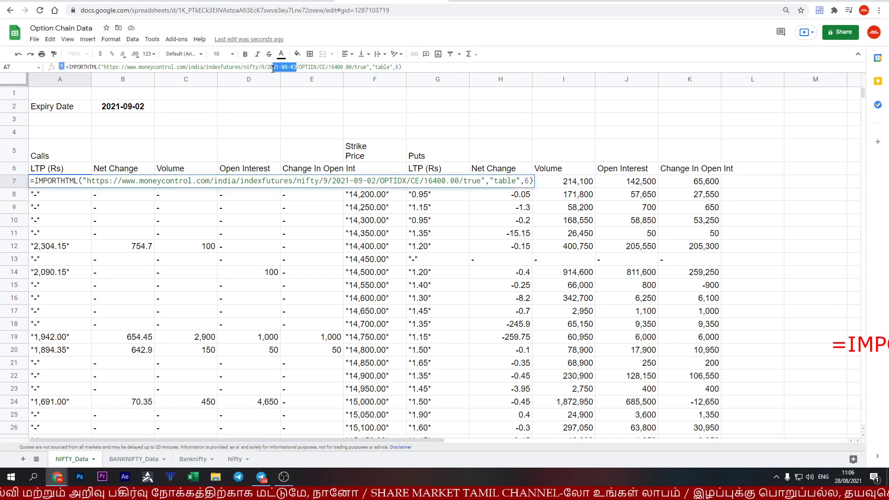
Swap A7's hard-coded URL date for &TEXT(B2,"YYYY-MM-DD") and delete the /OPTIDX/CE/16400.00/true path.
left_click_drag(296, 68, 267, 69)
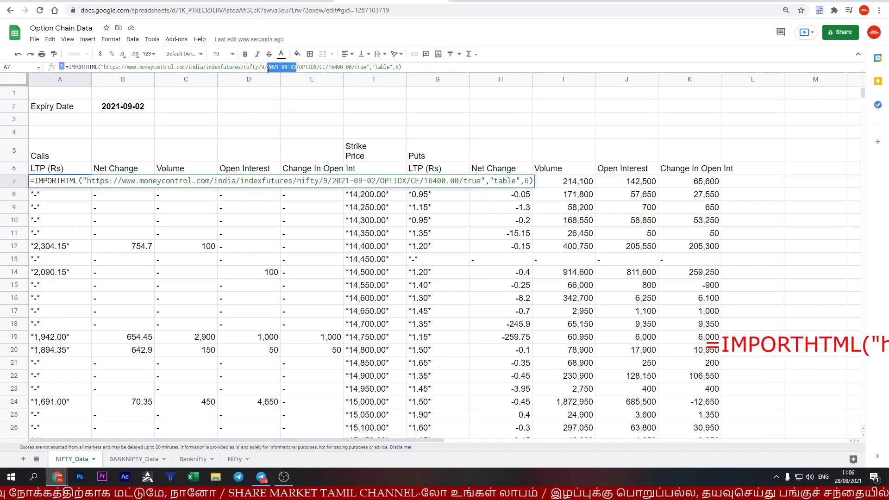
type("\"")
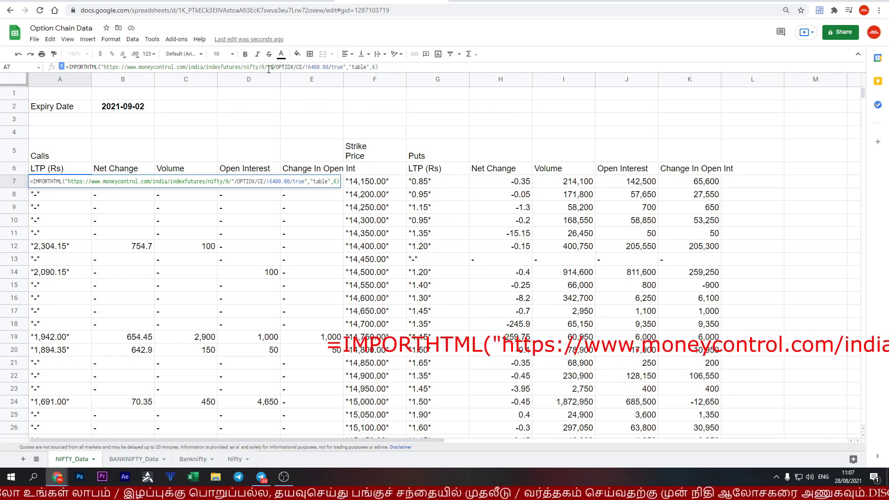
type("& ")
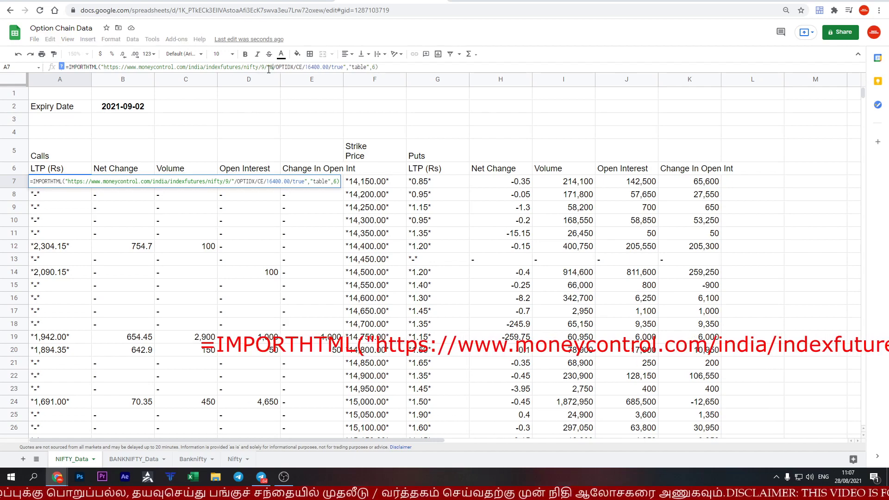
type("TEXT")
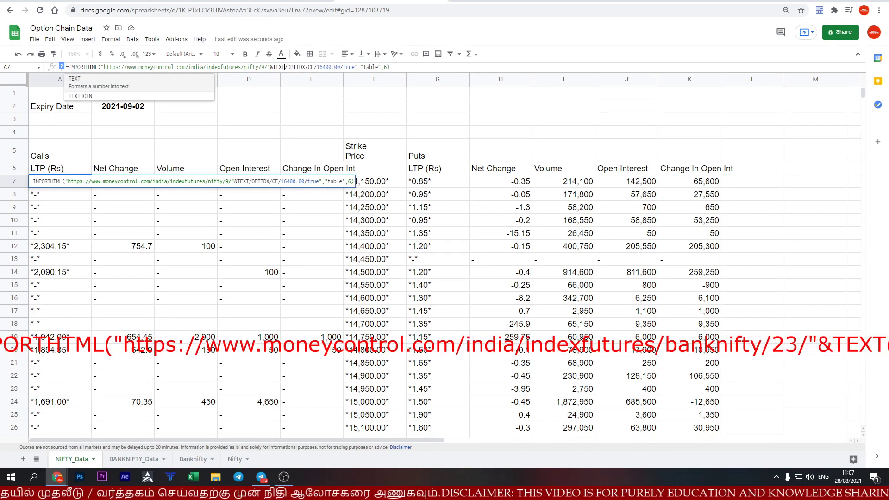
type("(")
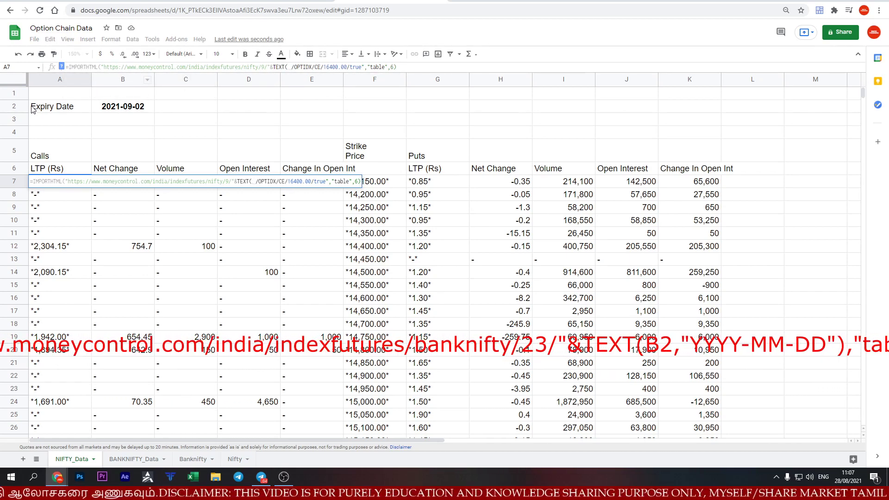
type("B2")
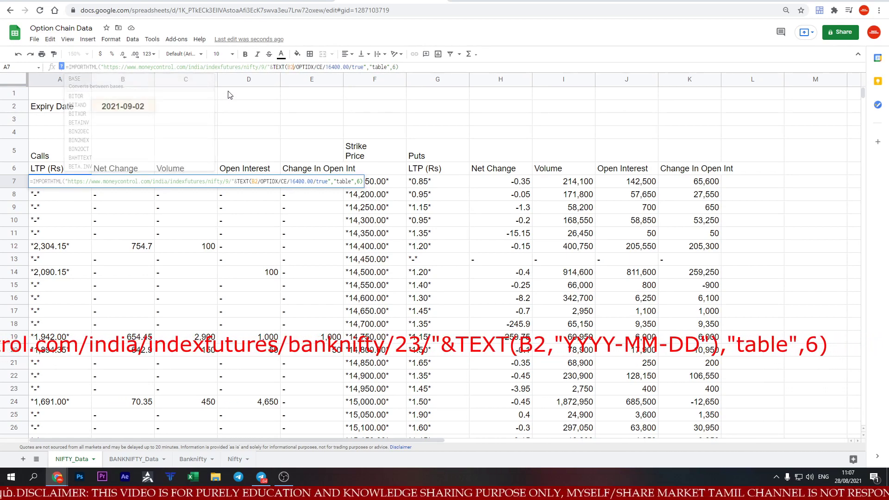
type(",\"\"")
type("Y")
type("Y")
type("YY")
type("-MM")
type("-")
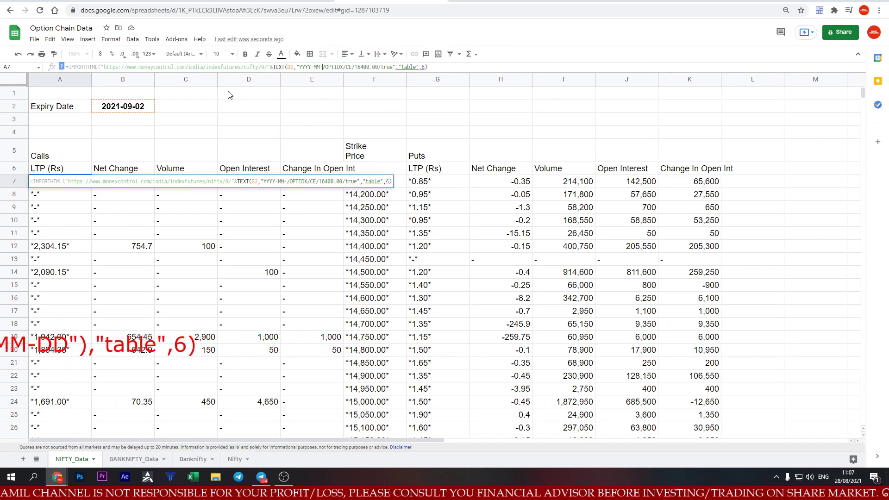
type("DD\"")
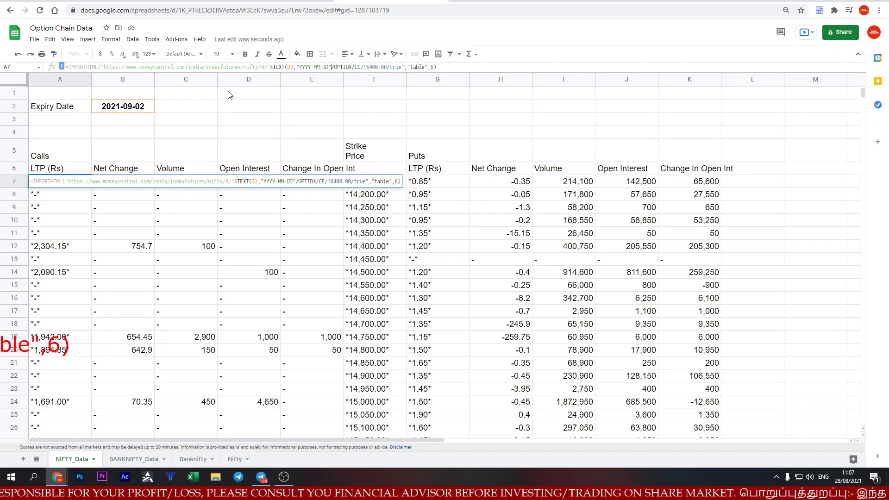
type(")")
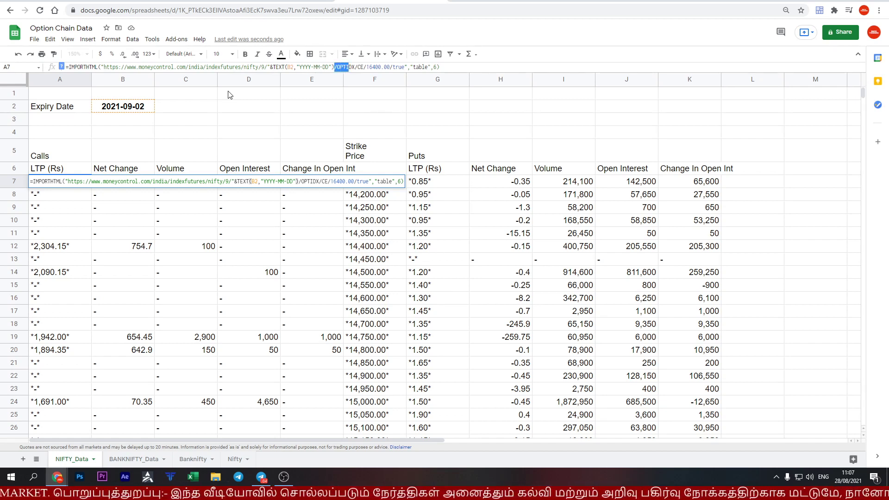
key("shift+Right")
key("shift+Right")
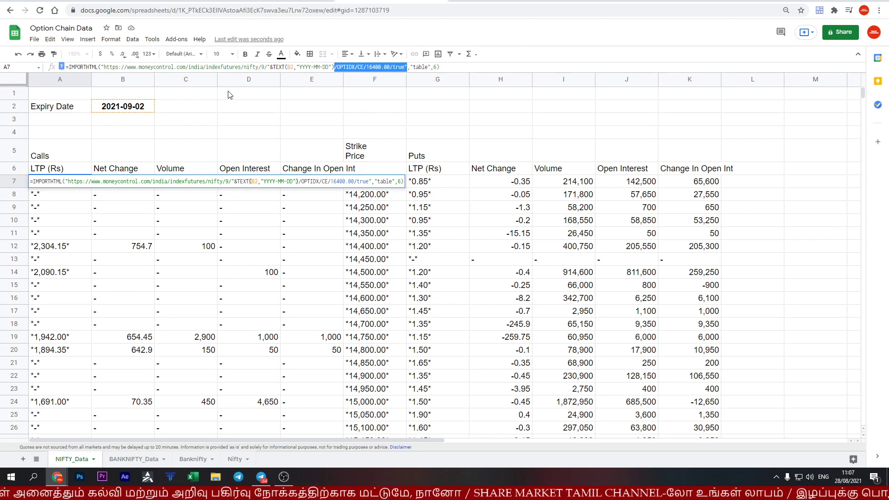
key("Delete")
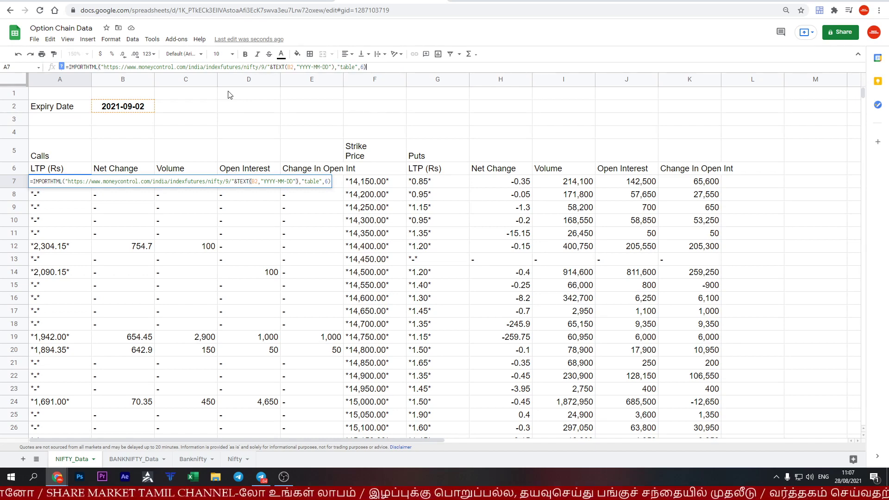
key("Return")
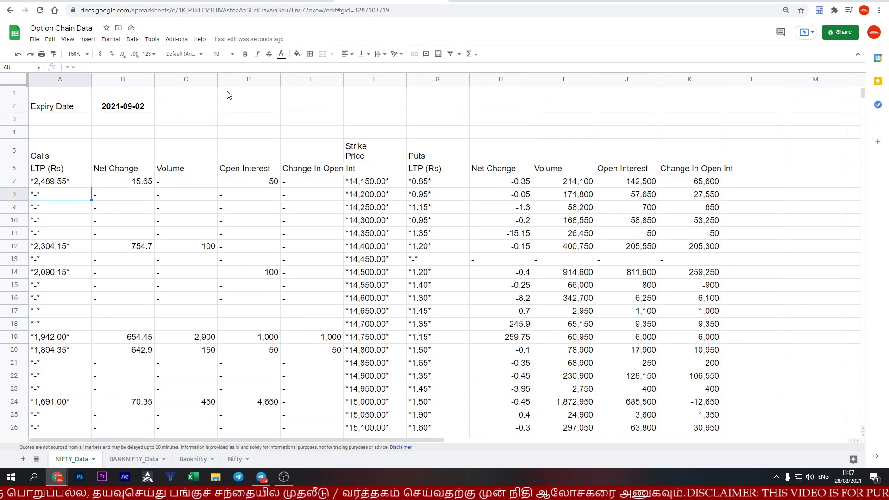
Change B2's expiry to 2021-09-09 to test the refresh, then restore 2021-09-02.
left_click(140, 111)
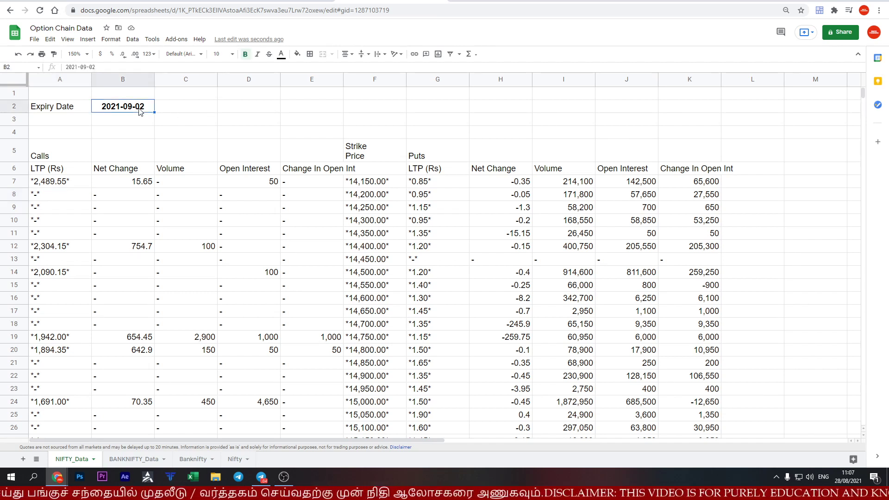
double_click(136, 110)
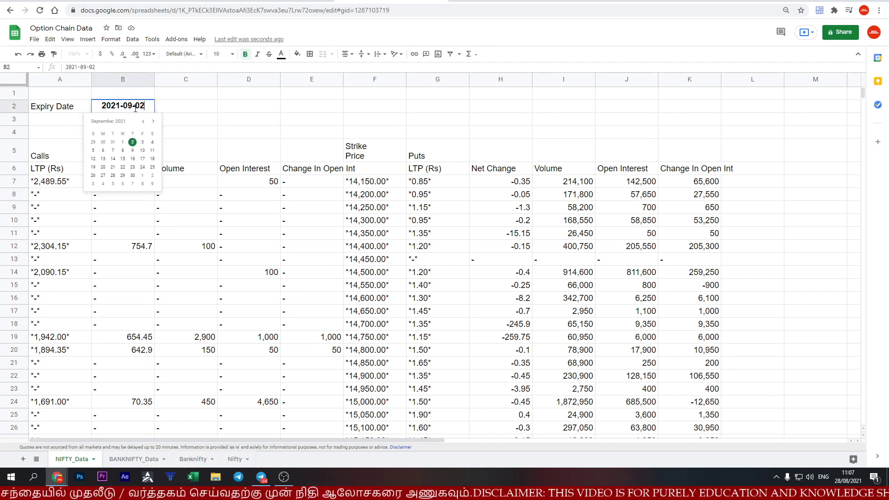
left_click(132, 150)
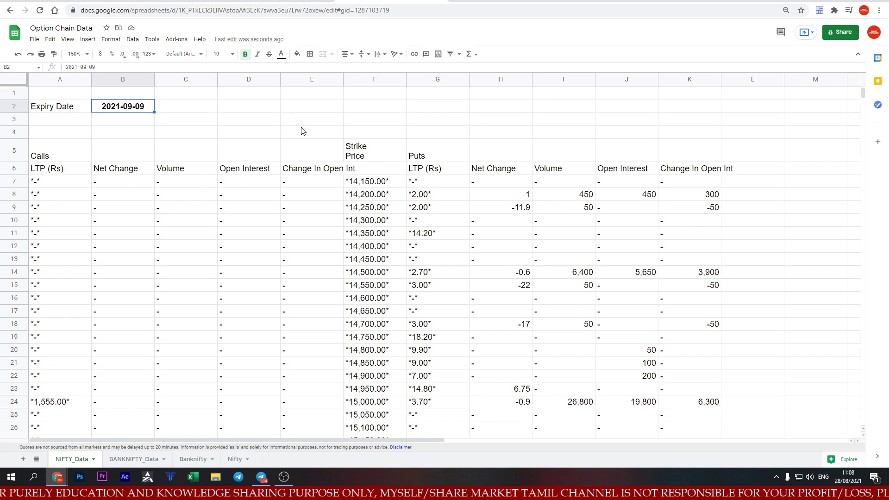
double_click(124, 113)
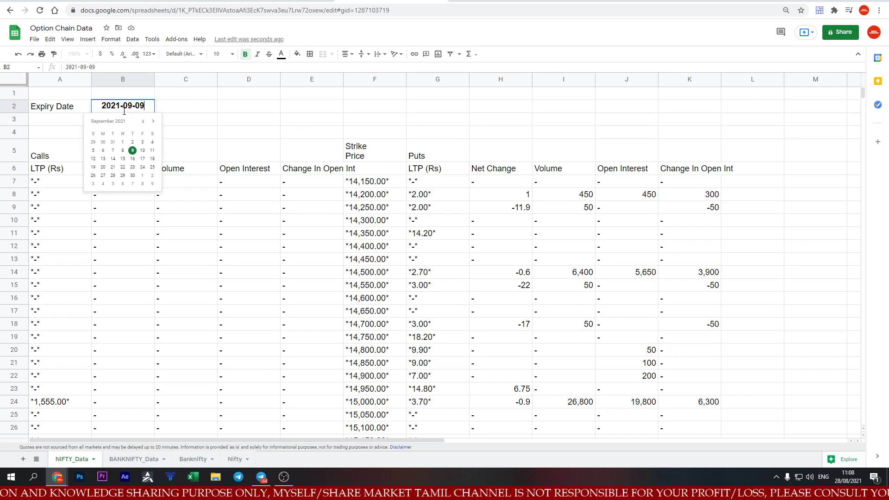
left_click(133, 142)
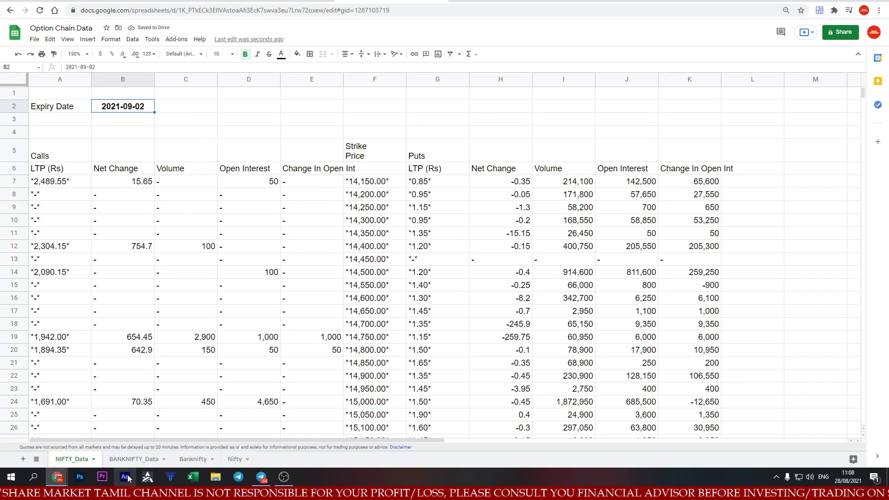
Copy the Expiry Date label and date from A2:B2 and go to BANKNIFTY_Data.
left_click(128, 459)
left_click(72, 459)
left_click(88, 107)
left_click(136, 460)
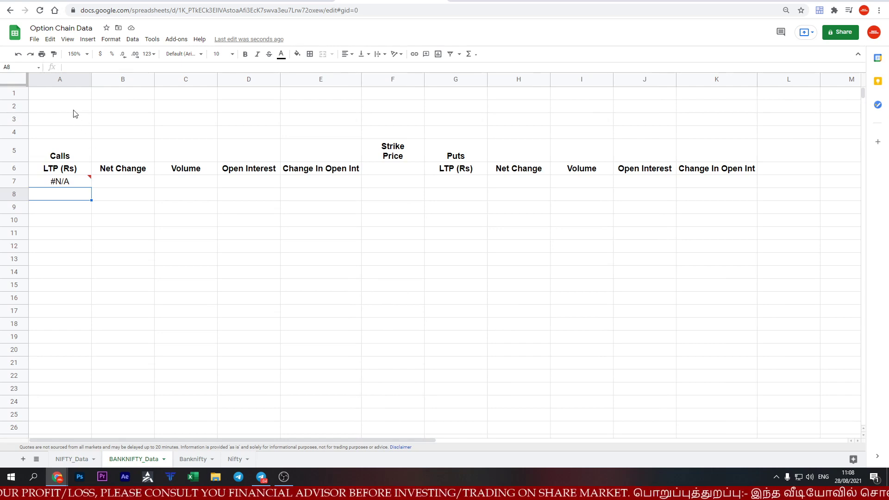
Paste Expiry Date 2021-09-02 into BANKNIFTY_Data A2:B2.
type("Expiry Date\t2021-09-02")
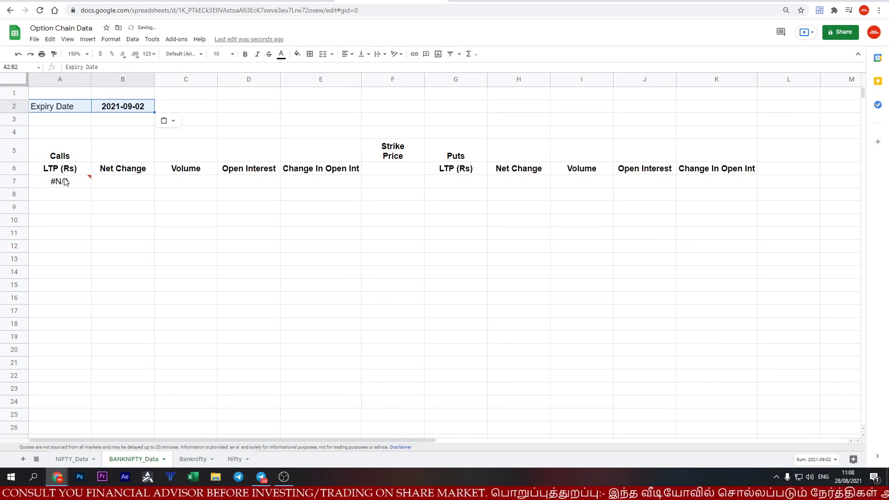
left_click(65, 183)
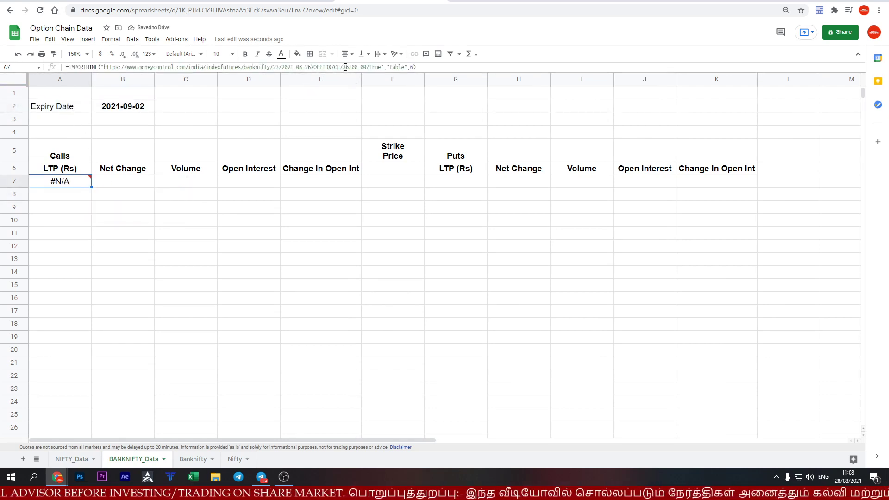
left_click(283, 67)
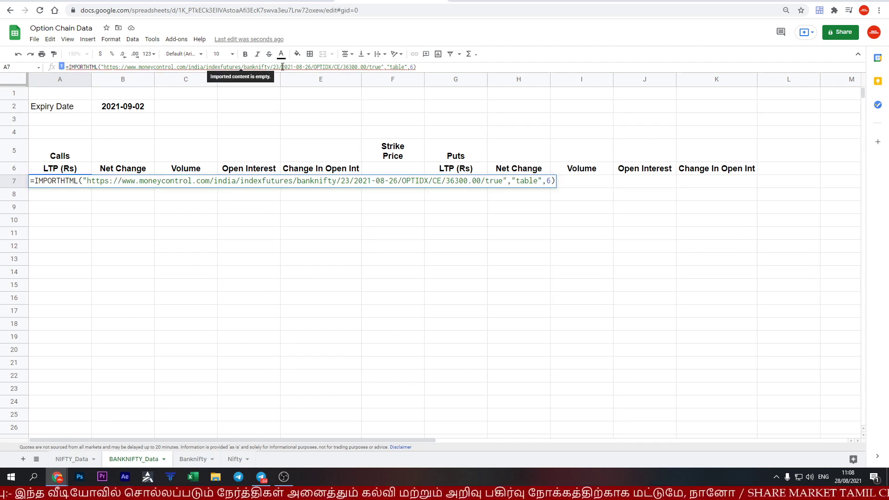
Replace A7's fixed date and strike URL part with "&TEXT(B2,"YYYY-MM-DD") and fix the quotes.
left_click_drag(283, 67, 382, 66)
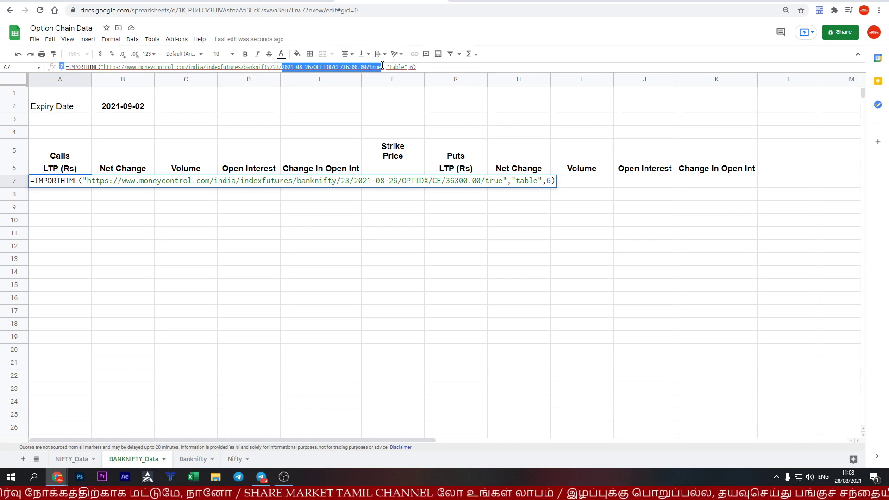
type("\"&TEXT")
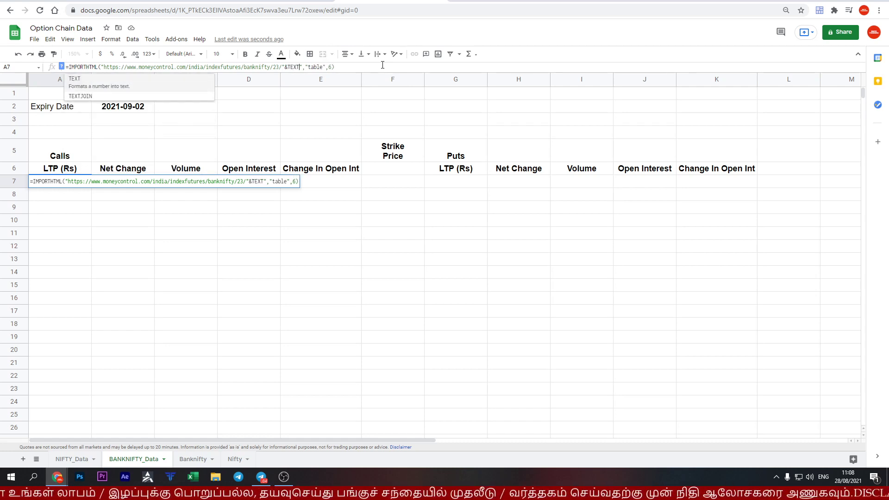
type("(")
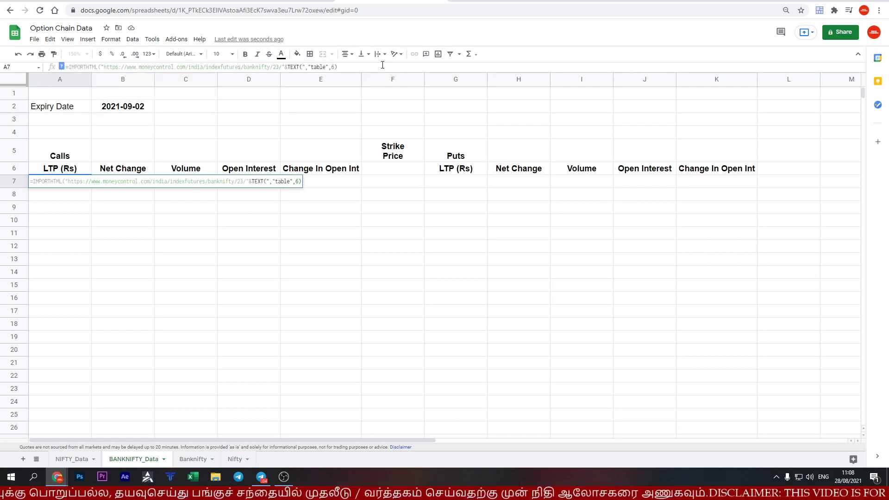
type("B2")
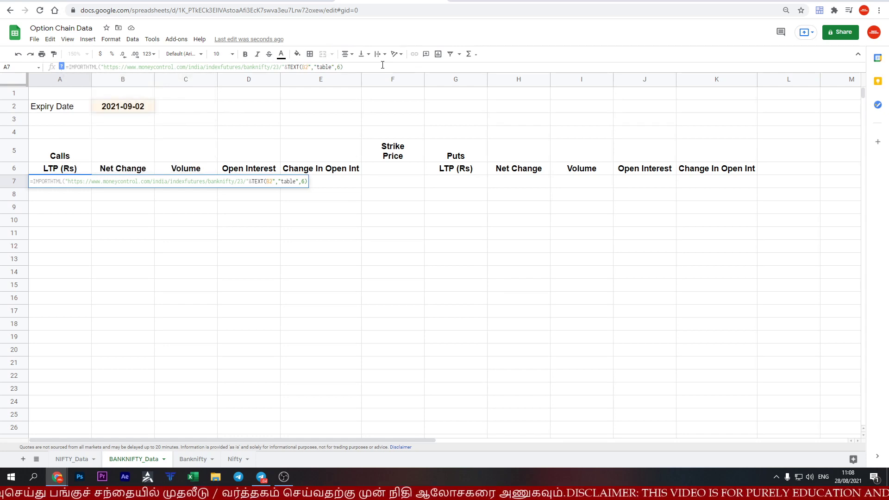
type(",")
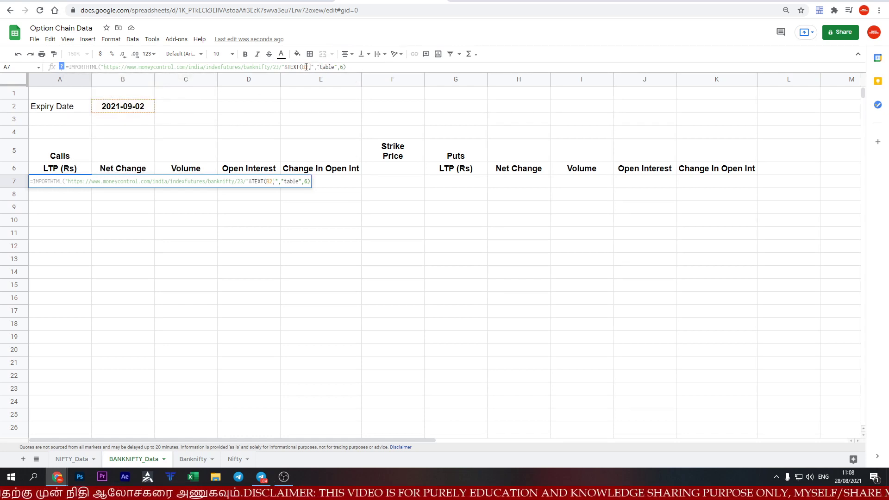
type("\"\"YYYY-MM")
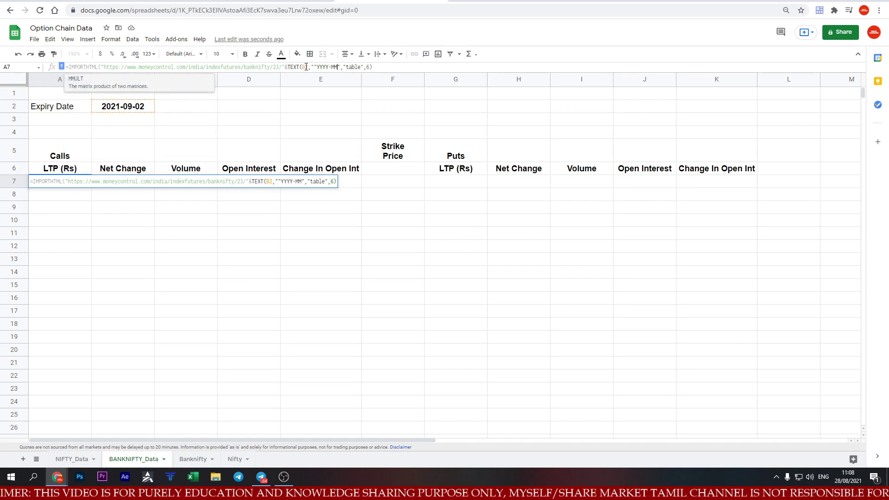
type("-DD")
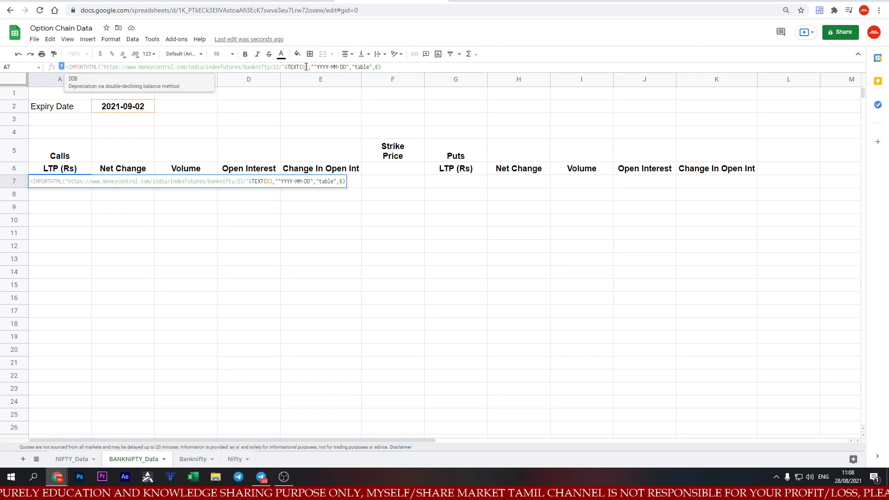
type("\"")
key("BackSpace")
type(")")
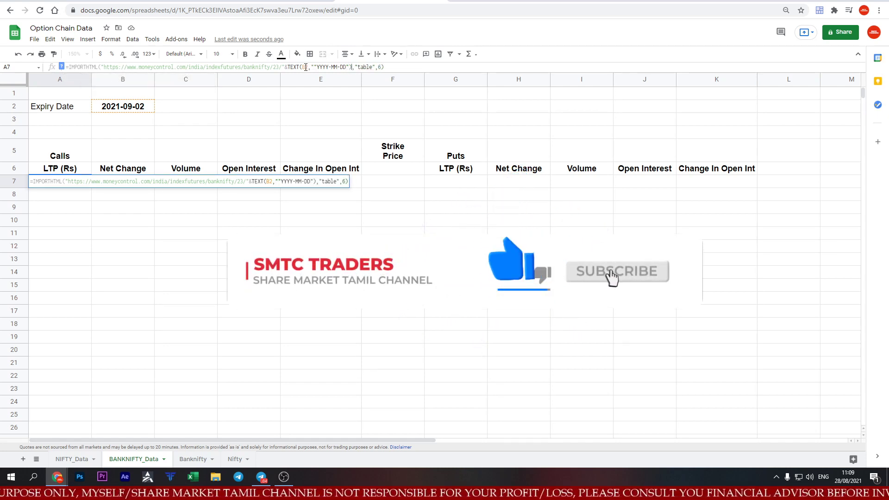
key("Left")
key("Left")
key("Left")
key("Left")
key("Left")
key("Left")
key("BackSpace")
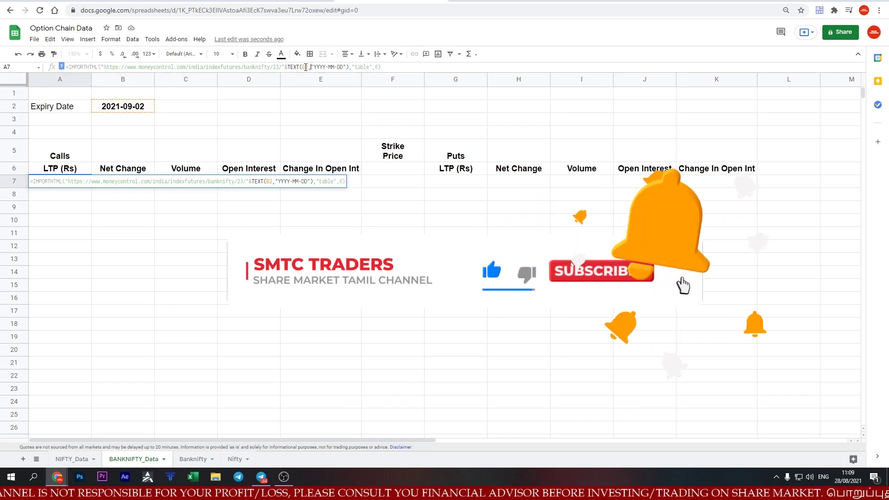
key("End")
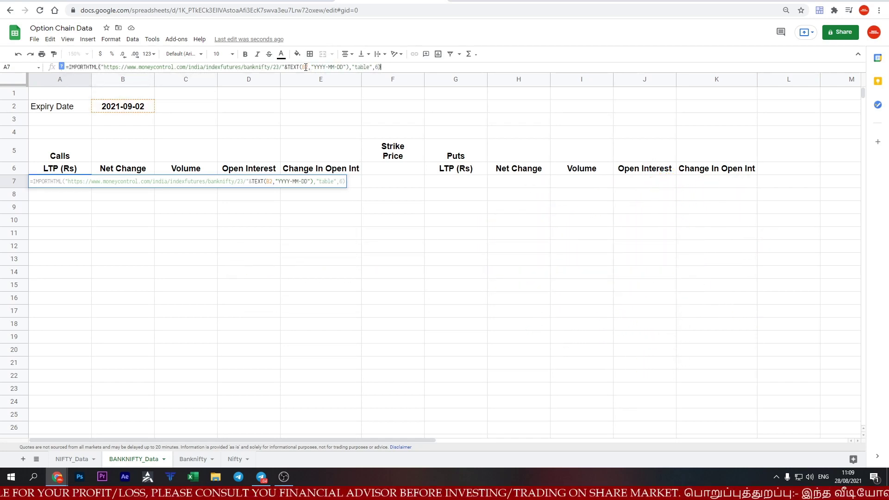
key("Return")
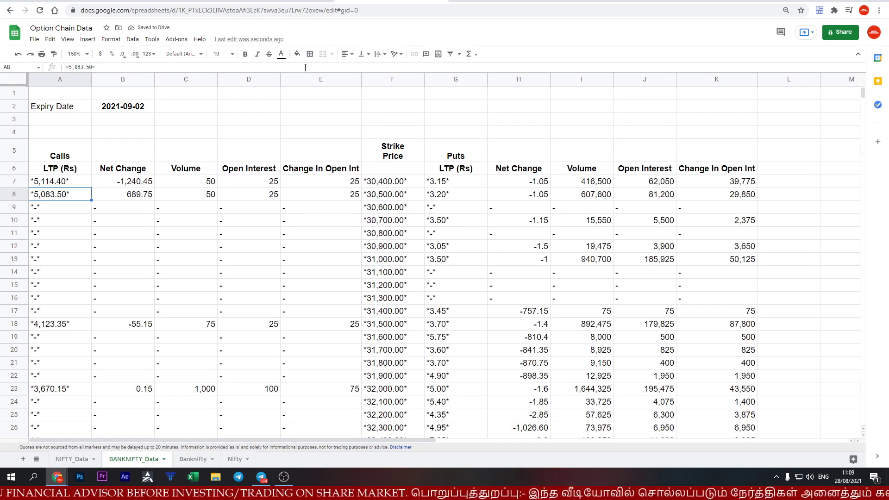
double_click(139, 109)
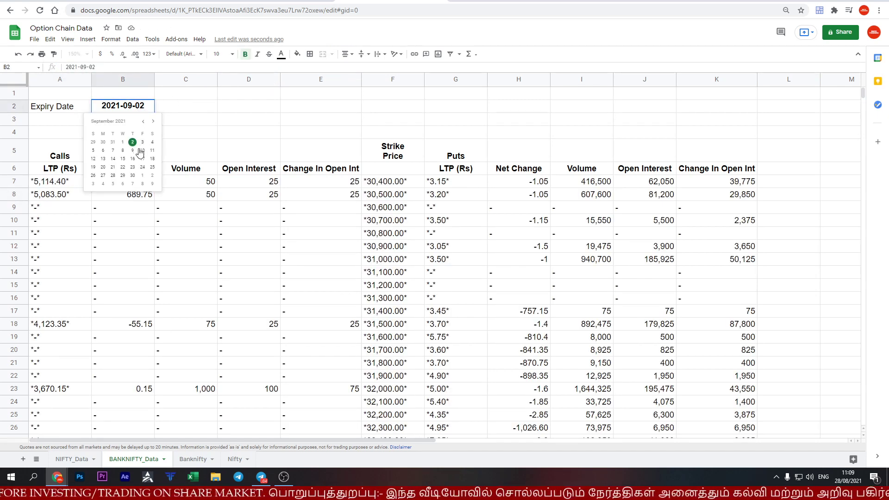
left_click(133, 166)
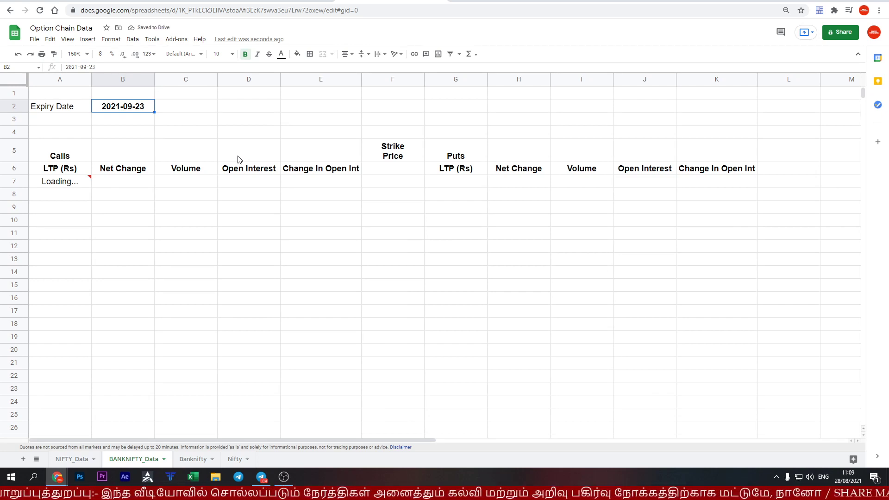
key("ctrl+z")
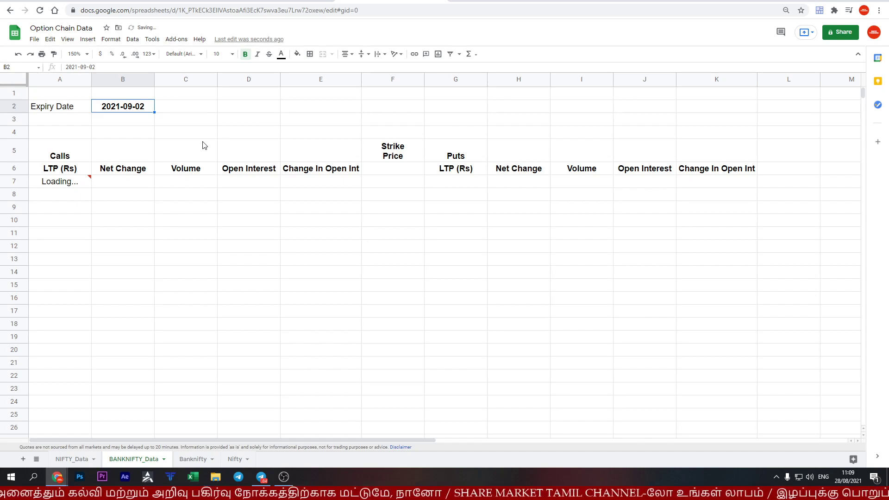
Switch to the Banknifty sheet and view its call and put option tables from the top.
left_click(194, 465)
scroll(440, 247, "down", 8)
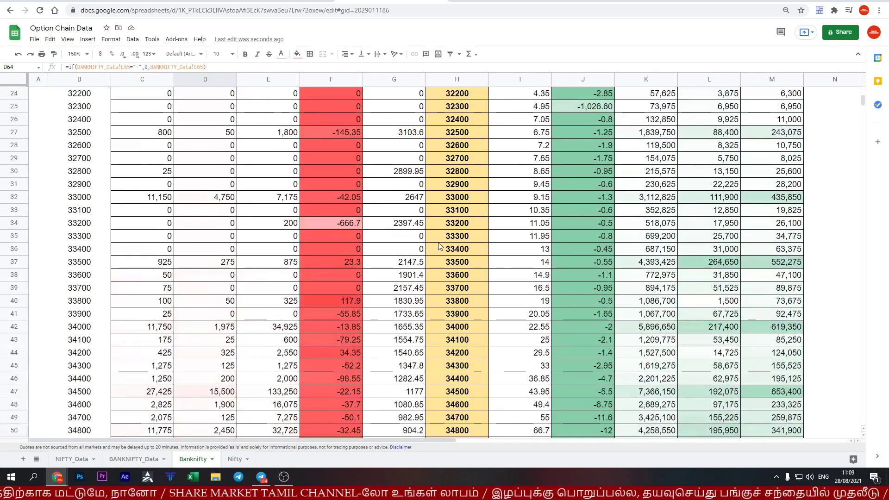
scroll(440, 247, "up", 8)
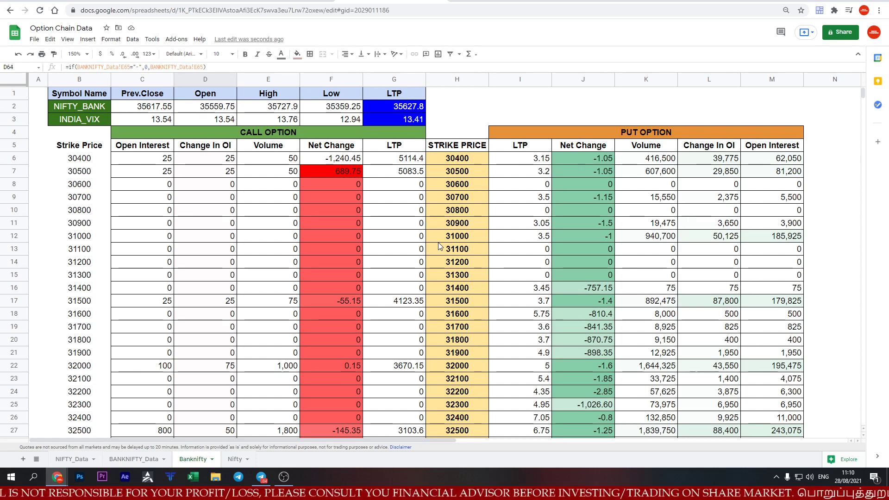
scroll(440, 246, "down", 4)
Apply the yellow bold STRIKE PRICE formatting to the column B strike prices.
scroll(440, 247, "up", 4)
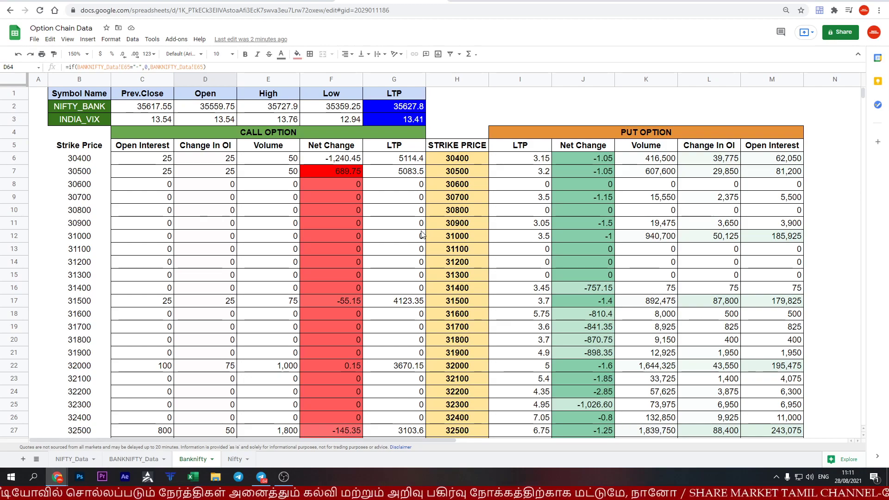
scroll(393, 232, "down", 3)
scroll(393, 232, "down", 6)
scroll(393, 232, "down", 5)
scroll(393, 231, "down", 3)
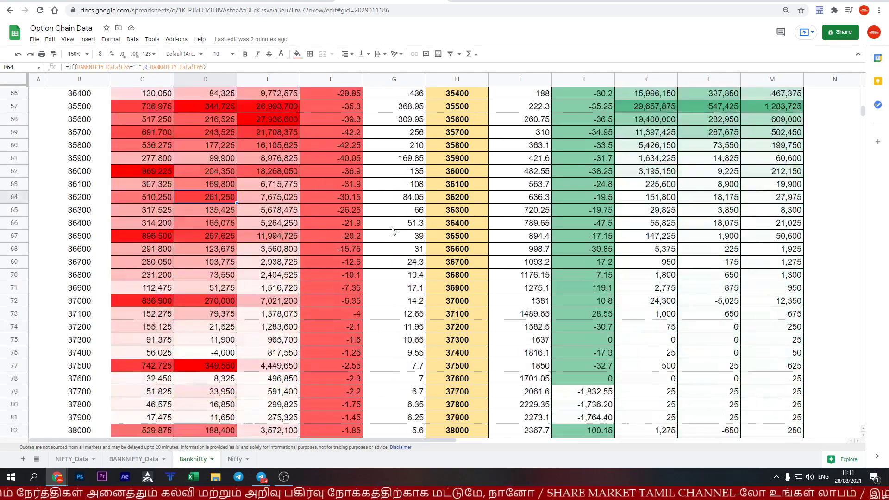
scroll(393, 232, "down", 6)
scroll(417, 278, "down", 4)
scroll(366, 320, "up", 5)
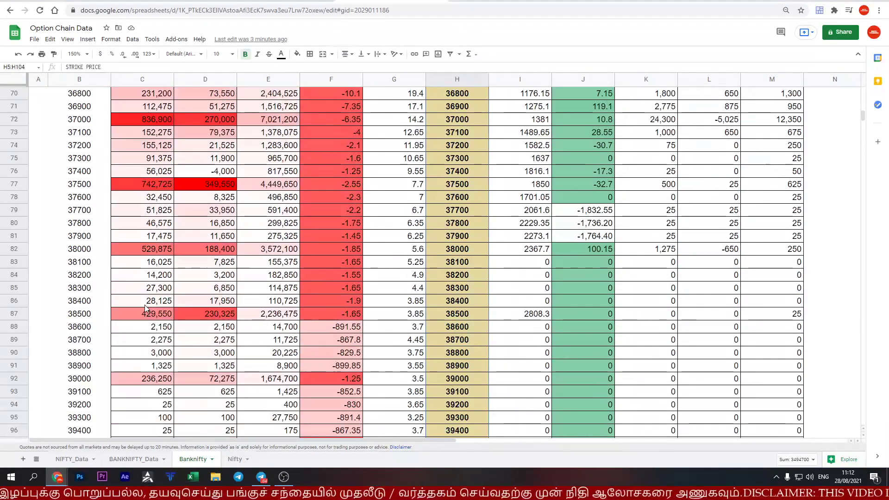
scroll(278, 232, "up", 10)
scroll(185, 139, "up", 6)
scroll(69, 116, "up", 5)
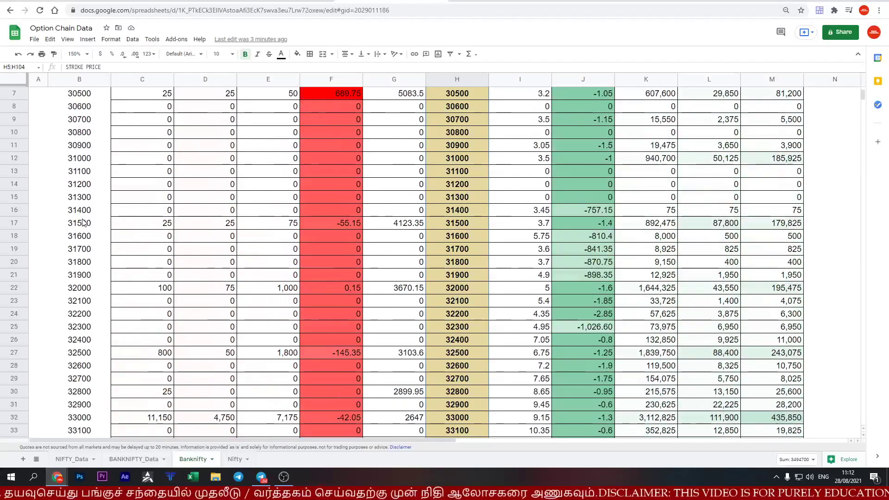
left_click(79, 145)
left_click(88, 99)
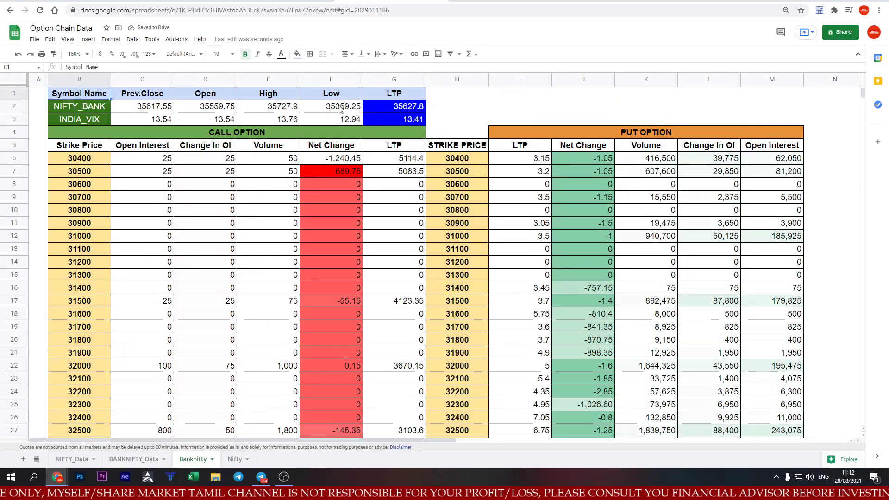
Clear rows 1–3 of the summary block and paint blank formatting over its green and blue fills.
key("ctrl+Right")
key("Down")
left_click_drag(18, 93, 17, 119)
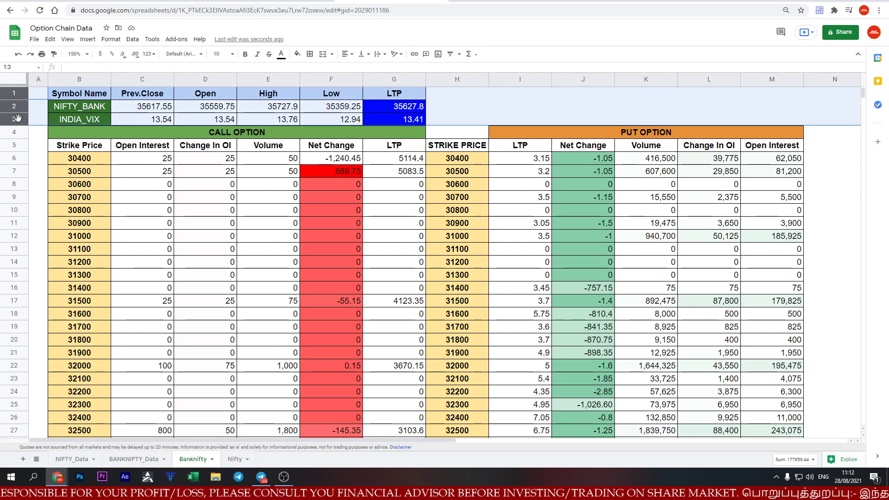
key("Delete")
left_click_drag(520, 93, 773, 119)
left_click(54, 53)
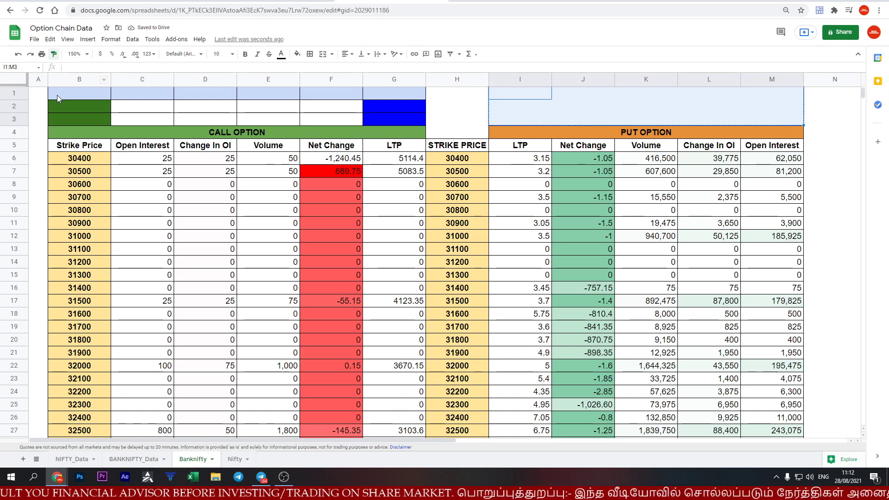
left_click_drag(58, 99, 352, 120)
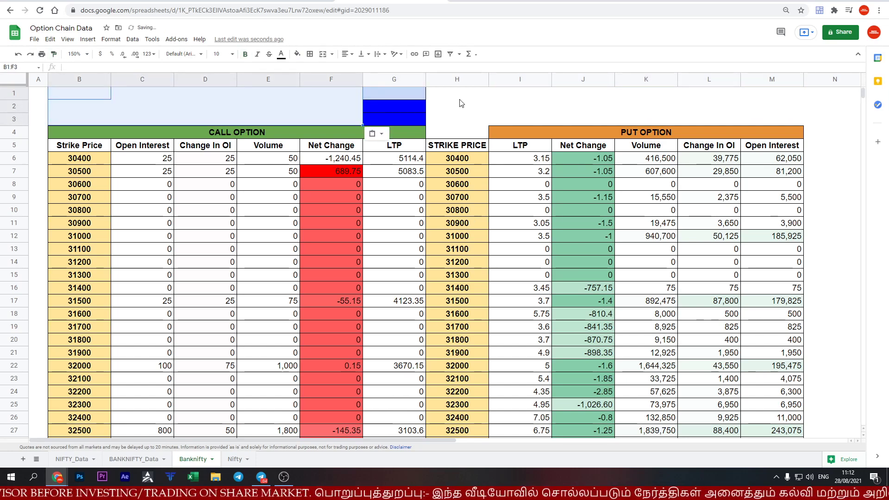
left_click(268, 196)
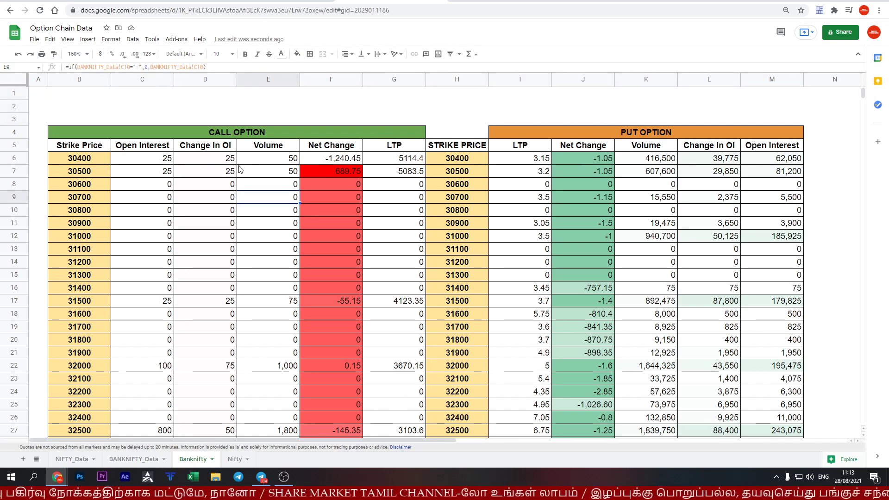
Insert nine blank rows above row 1, pushing the option table headers down to row 13.
left_click(22, 96)
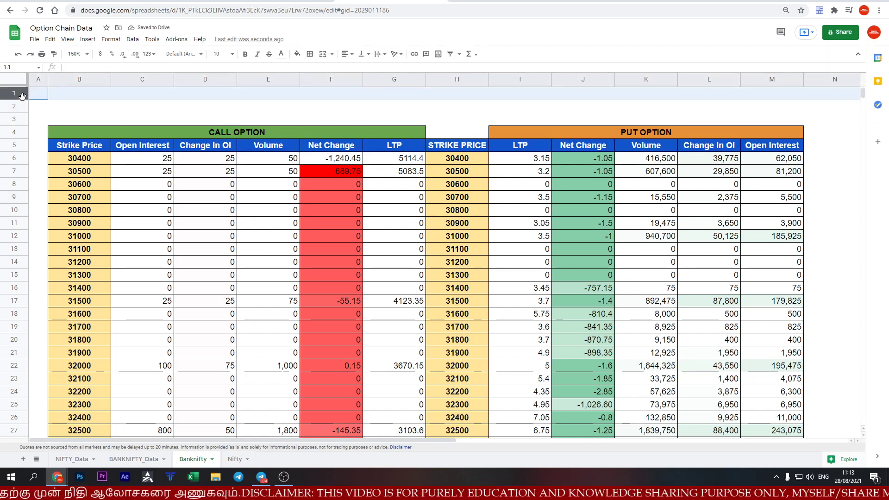
left_click_drag(21, 96, 20, 198)
right_click(21, 198)
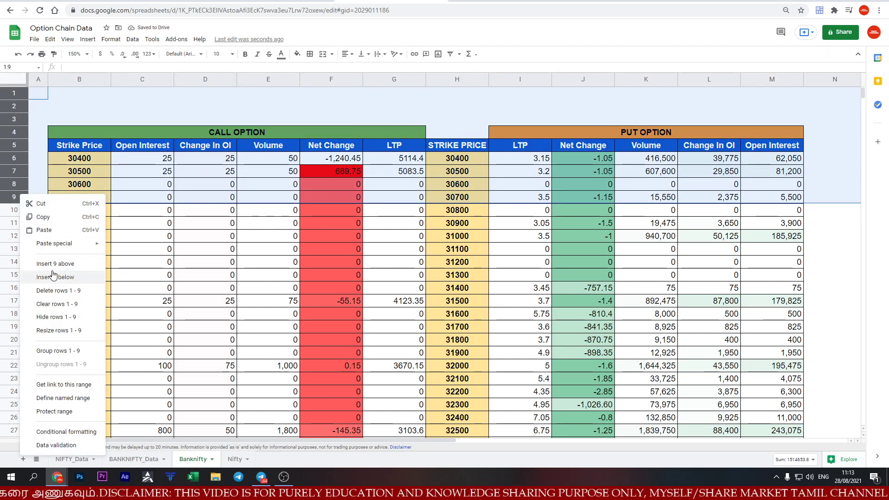
left_click(53, 263)
scroll(70, 186, "down", 3)
scroll(69, 186, "up", 2)
scroll(70, 84, "up", 3)
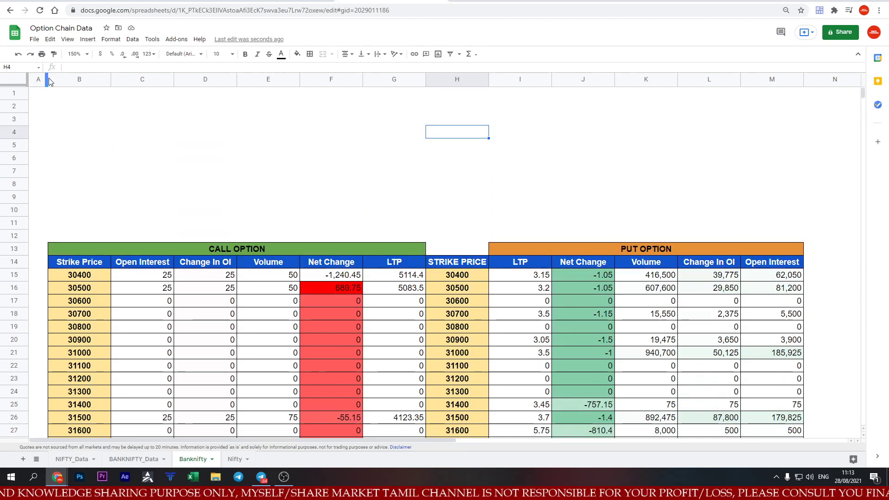
left_click(102, 262)
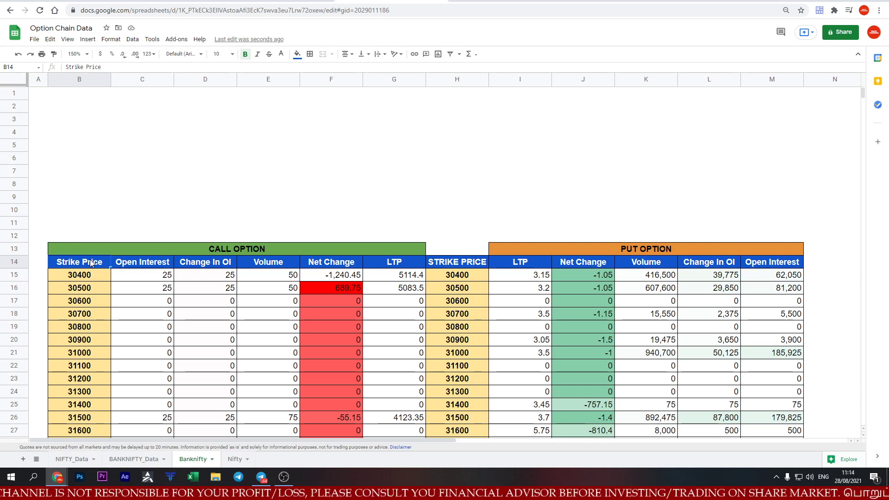
Insert a blank column before Open Interest and head it Price Change in C14.
scroll(116, 234, "down", 3)
scroll(122, 231, "up", 3)
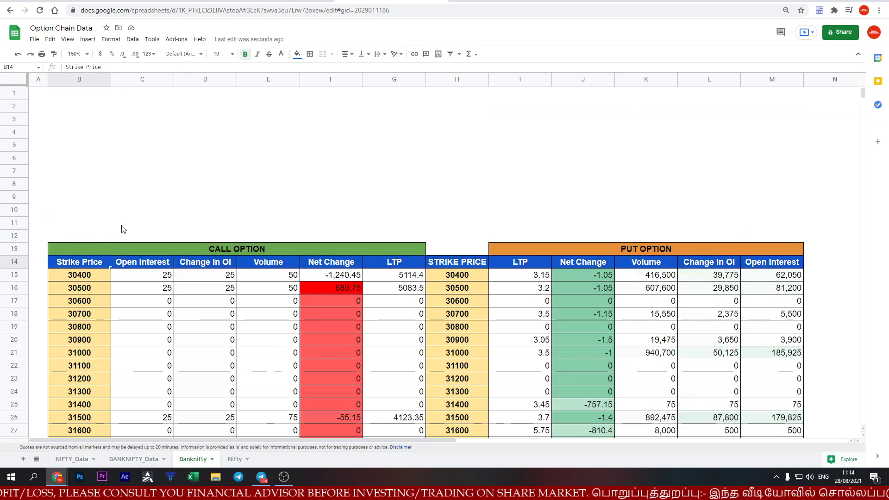
left_click(144, 79)
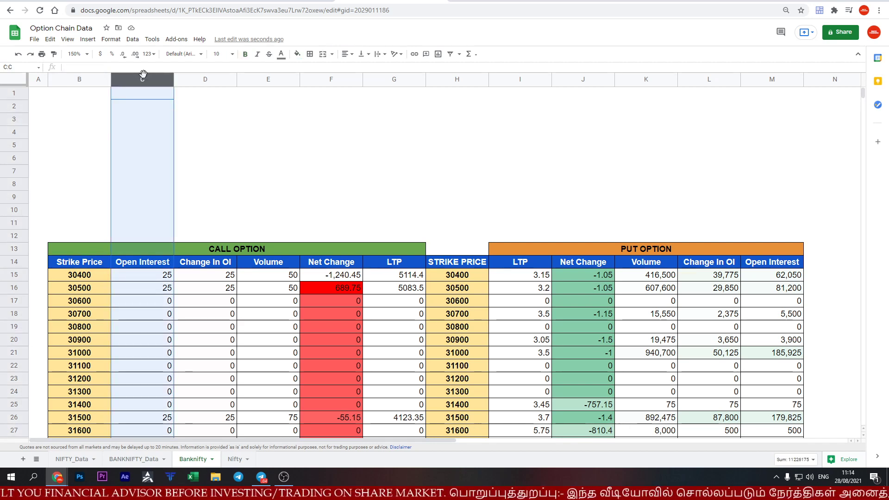
right_click(144, 74)
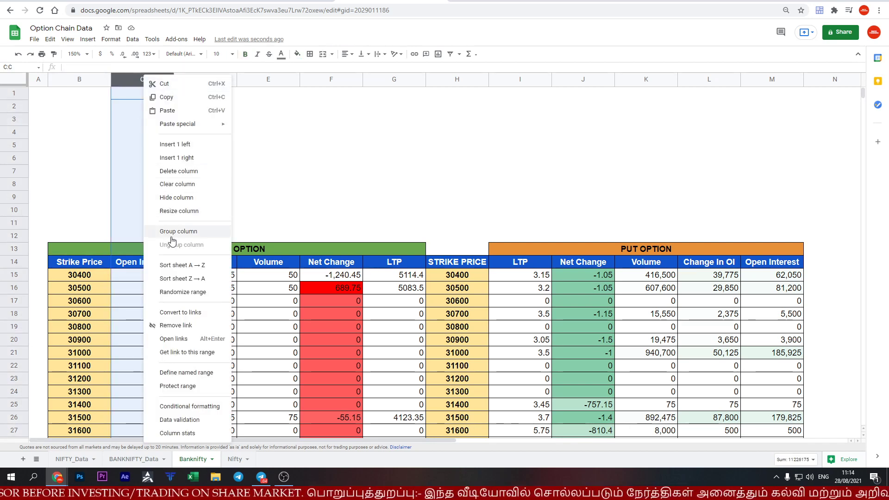
left_click(187, 147)
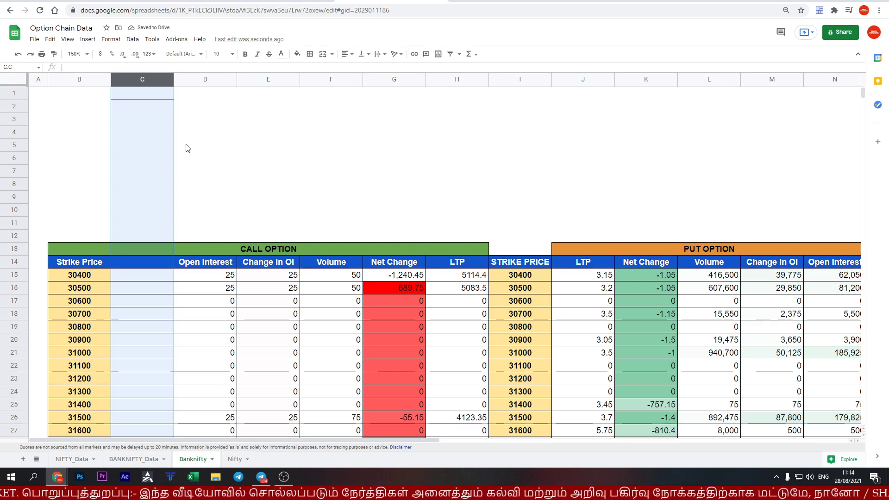
left_click(165, 262)
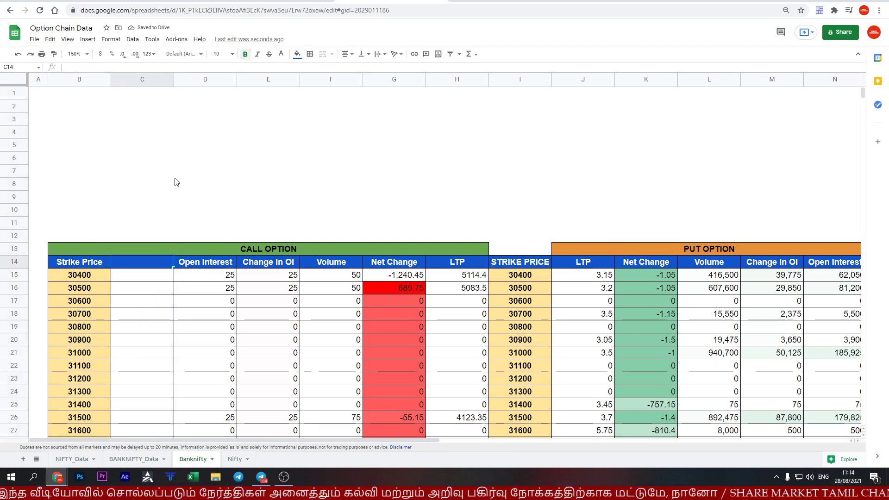
type("Price Change")
key("Return")
Insert another column before Price Change headed OI Change.
left_click(143, 80)
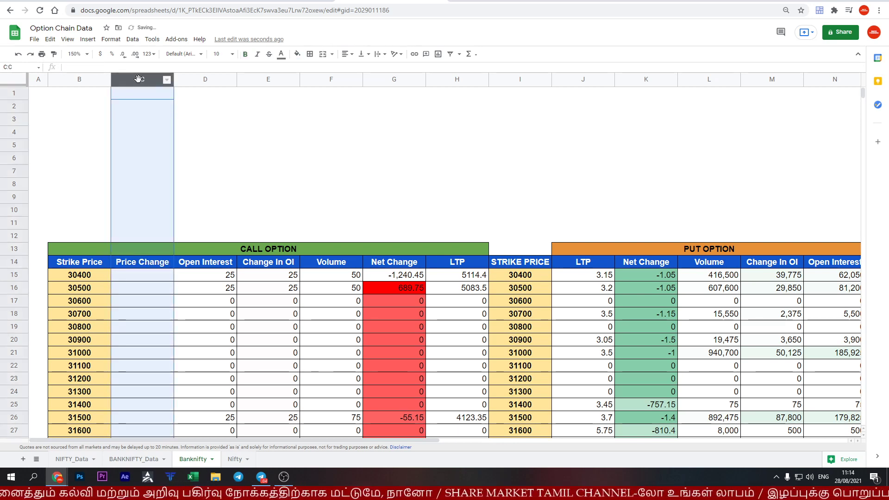
right_click(140, 80)
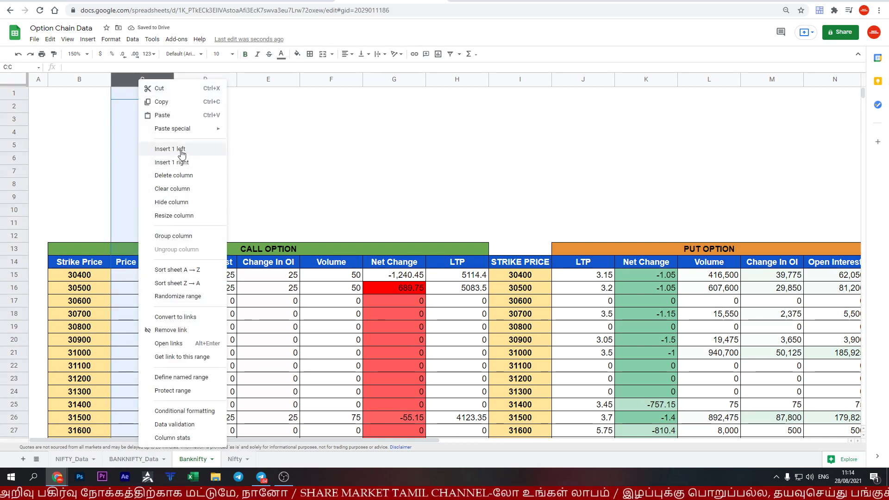
left_click(170, 148)
left_click(140, 262)
type("OI Chang")
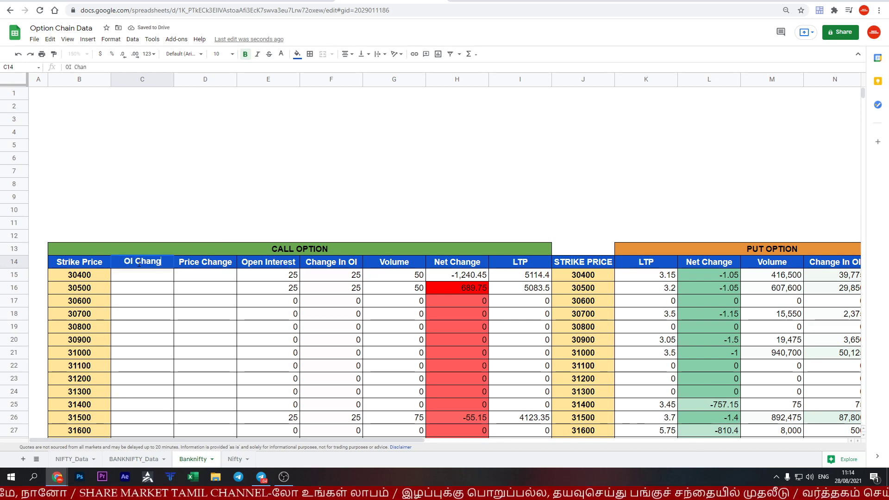
type("e")
key("Return")
Insert columns for an Interpretation header and one more blank column before it.
left_click(144, 80)
right_click(148, 80)
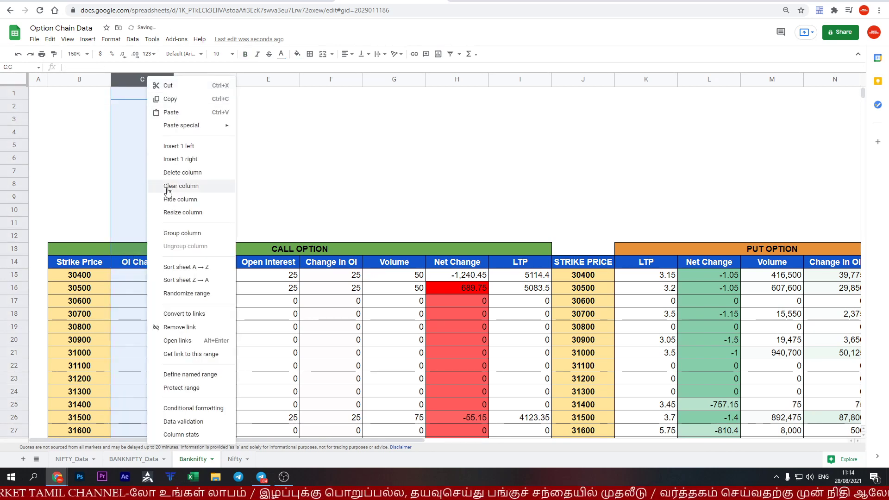
left_click(190, 146)
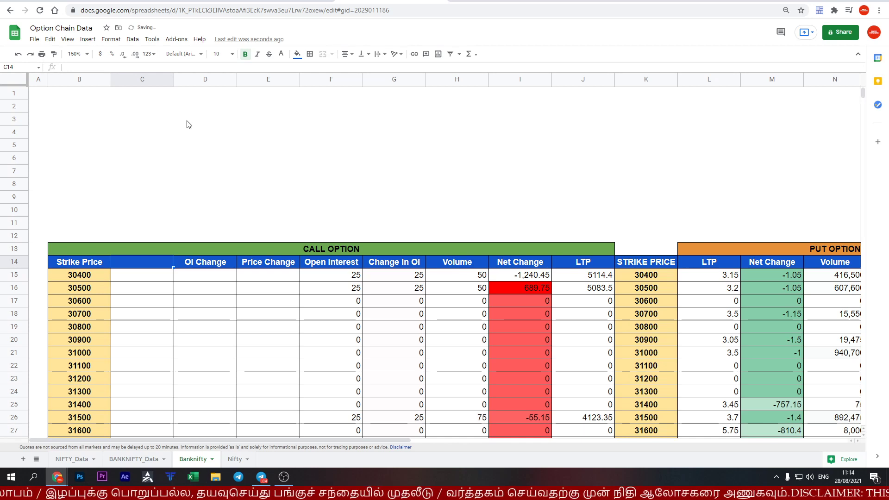
type("Interpretation")
right_click(142, 79)
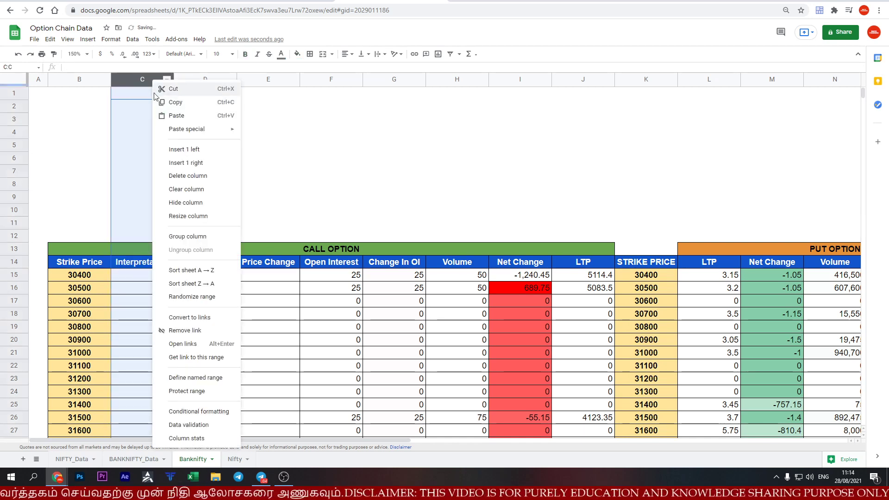
left_click(194, 148)
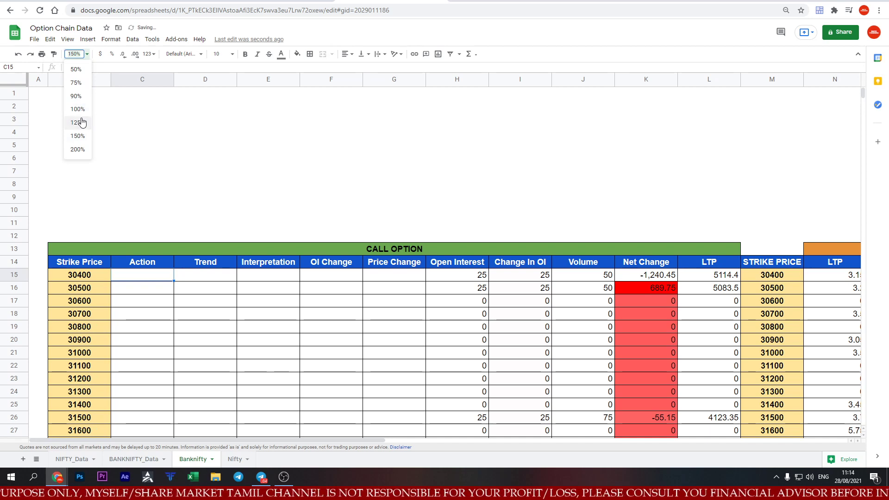
At 100% zoom, copy the Price Change, OI Change and Interpretation headers into S14, T14 and U14.
left_click(78, 119)
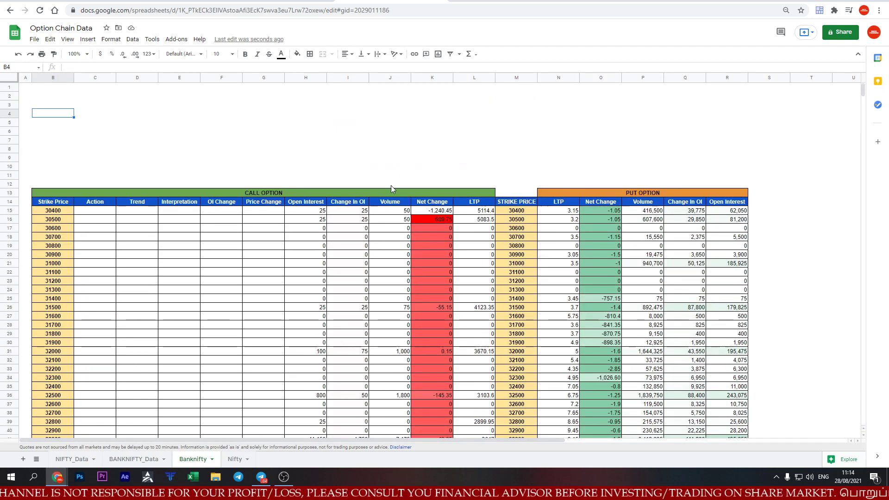
left_click(756, 204)
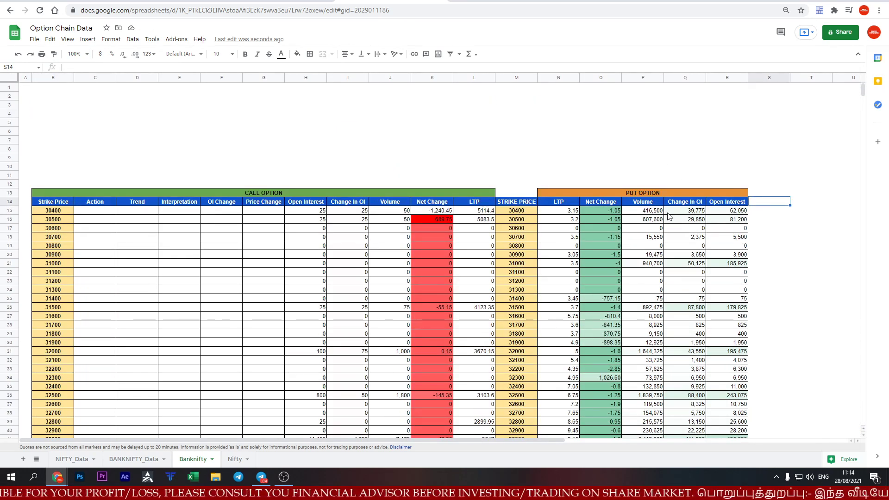
left_click(263, 206)
left_click(769, 202)
key("ctrl+v")
left_click(222, 202)
key("ctrl+c")
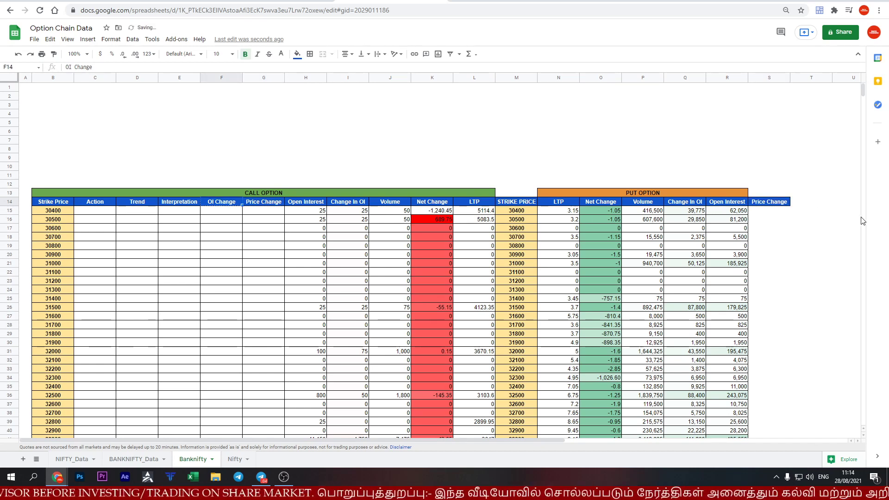
left_click(815, 204)
key("ctrl+v")
left_click(179, 204)
key("ctrl+c")
left_click(857, 202)
key("ctrl+v")
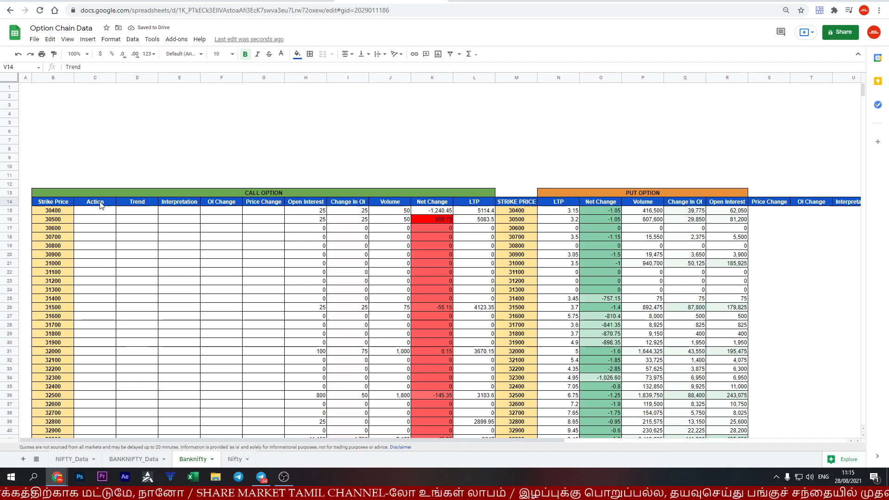
Check the Net Change formula in K16 and select row 12 across the table.
scroll(410, 235, "down", 15)
scroll(410, 235, "up", 13)
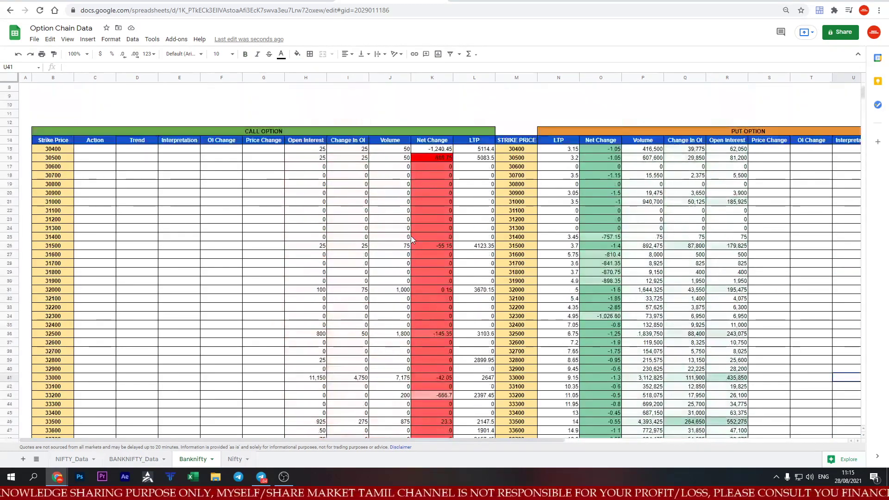
scroll(410, 236, "up", 3)
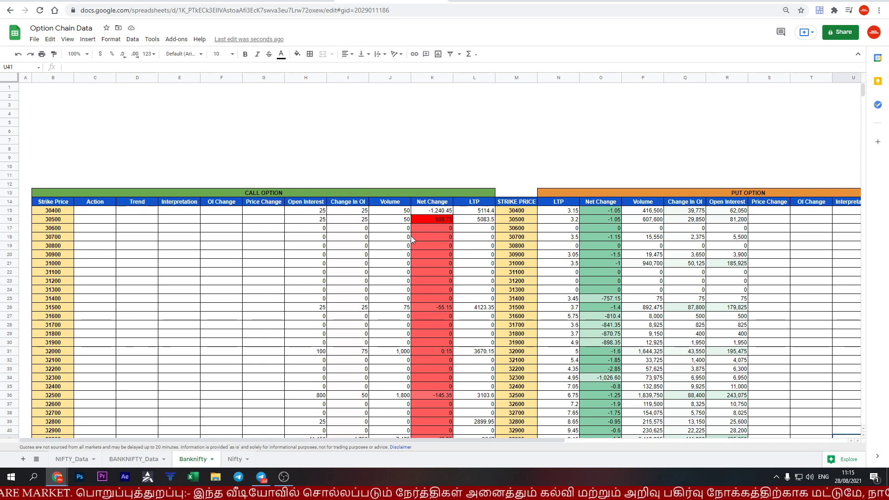
left_click(445, 220)
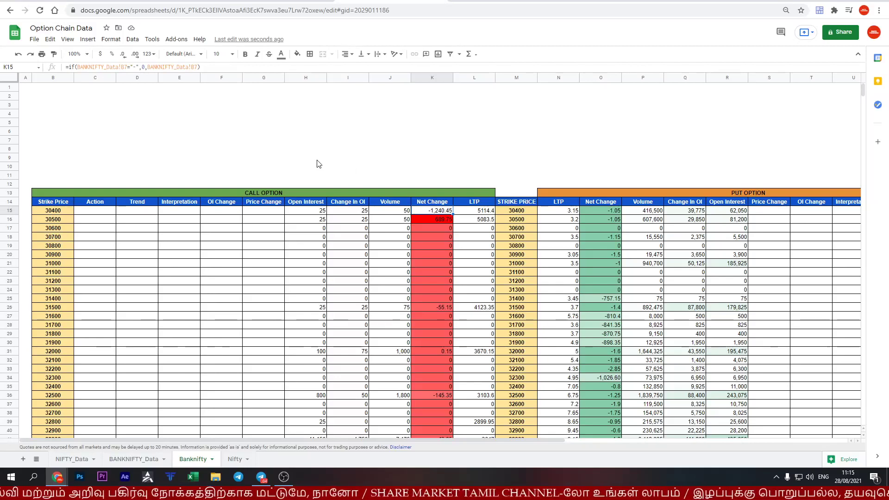
left_click_drag(54, 185, 857, 184)
Merge row 12 and enter =upper("BANKNIFTY WEEKLY EXPIRY AS ON "&TEXT(BANKNIFTY_Data!B2,"DD-MM-YYYY")).
left_click(323, 54)
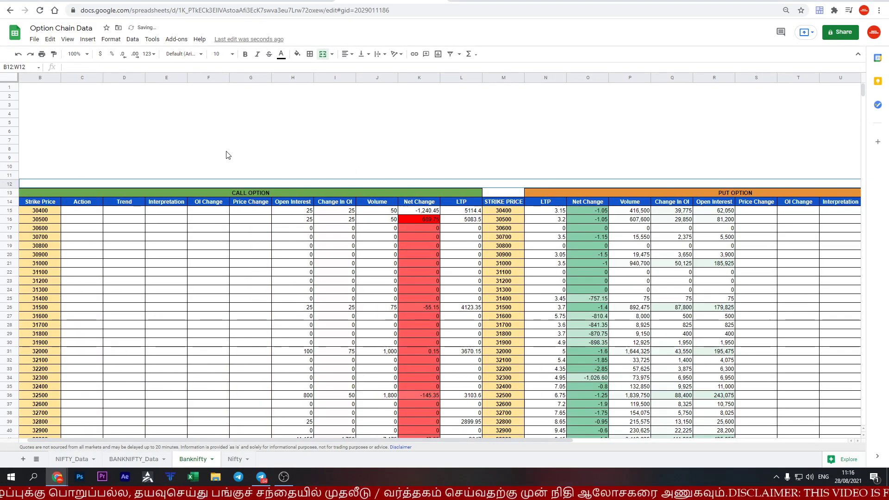
type("WEEKLY EXPIRY")
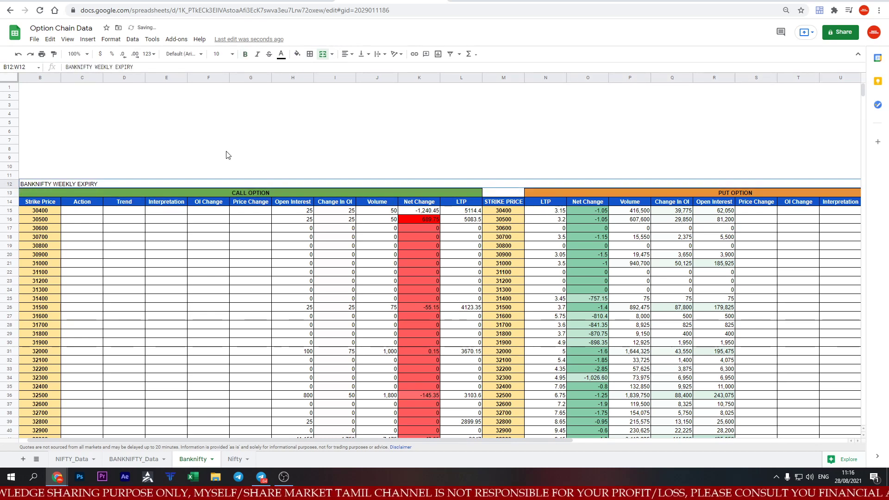
type("=upper(\"BANK")
type(" WEEKLY EXPIRY AS ON \"")
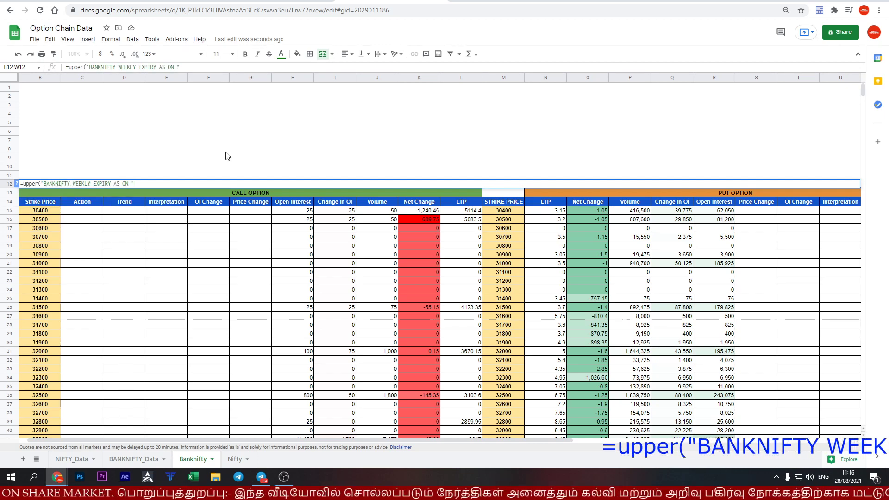
type("&")
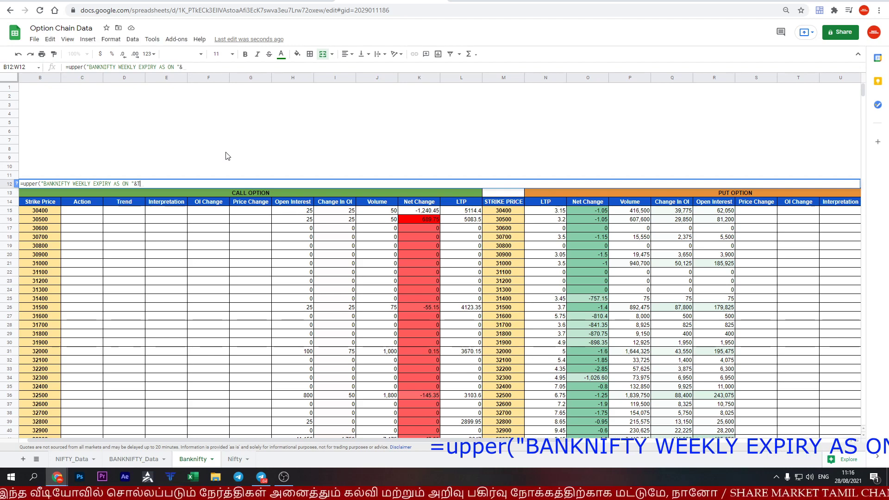
type("TEXT(")
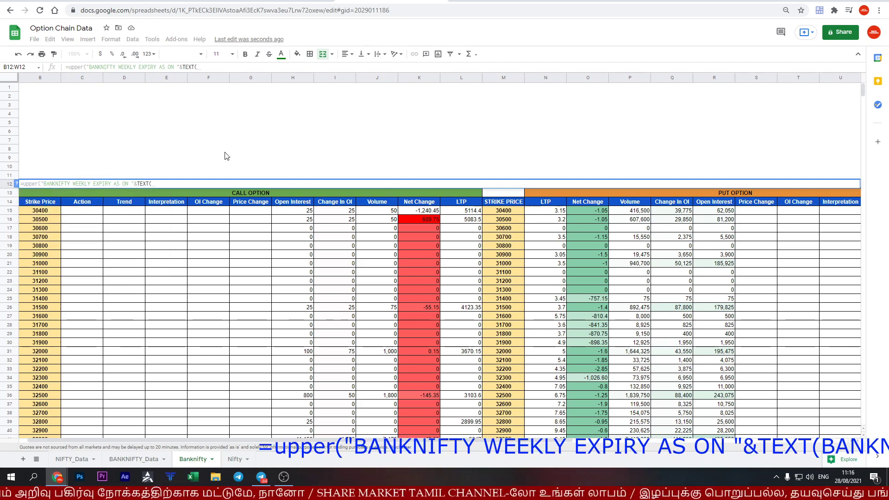
left_click(134, 459)
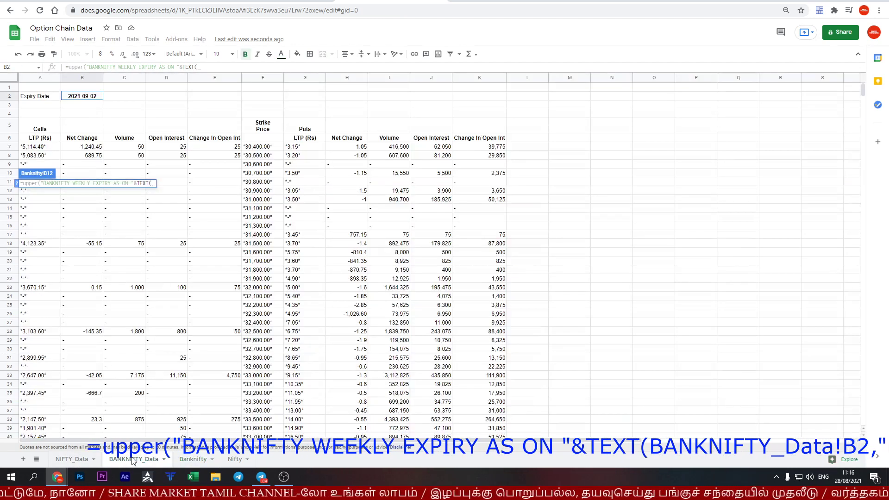
left_click(83, 97)
left_click(85, 97)
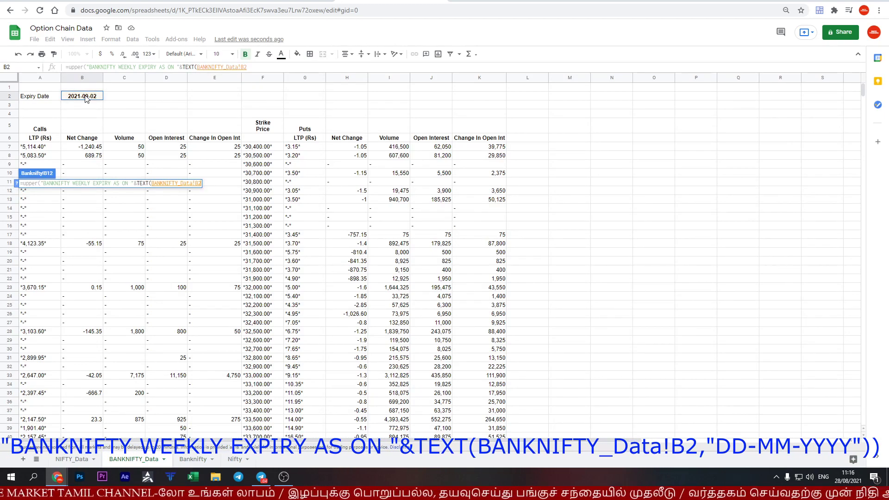
type(",\"")
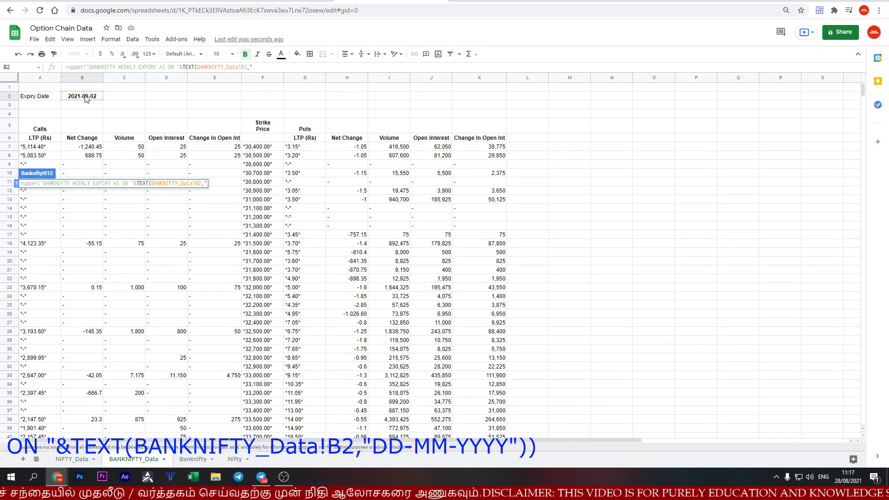
type("DD-MM-YYY")
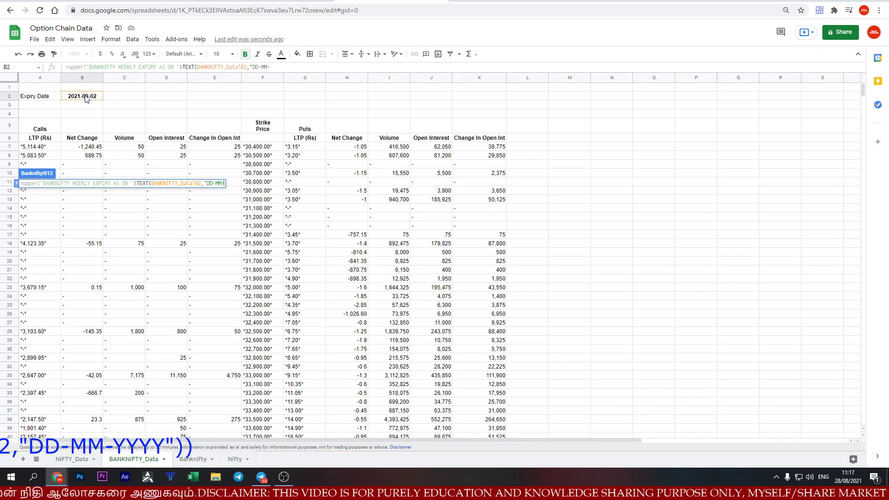
type("Y")
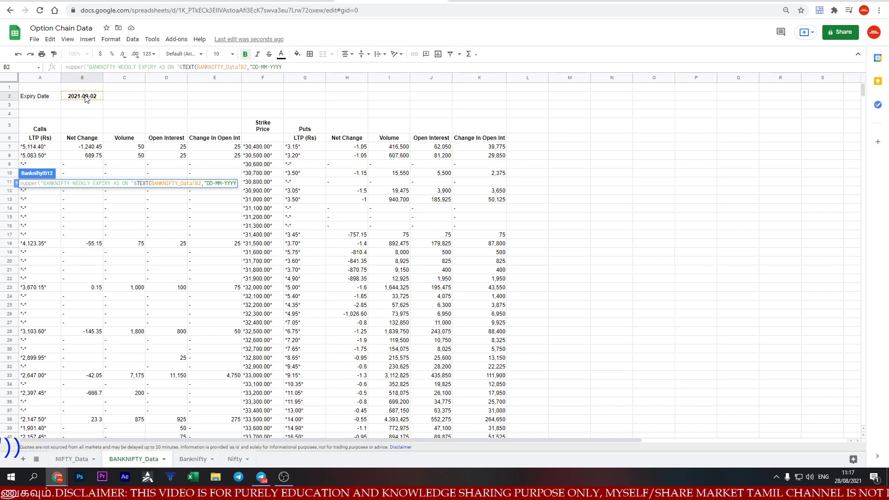
type("\"))")
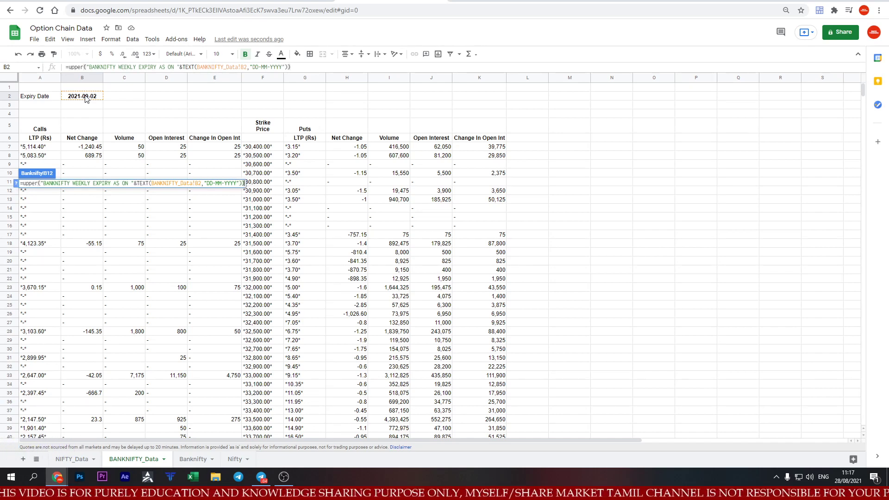
key("Return")
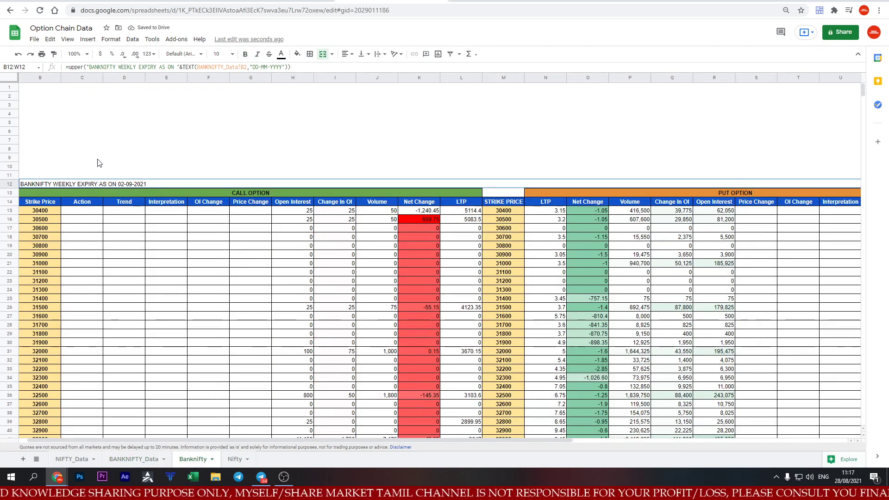
left_click(347, 54)
Centre the merged title, set it to 18 pt, and fill it mauve.
left_click(357, 68)
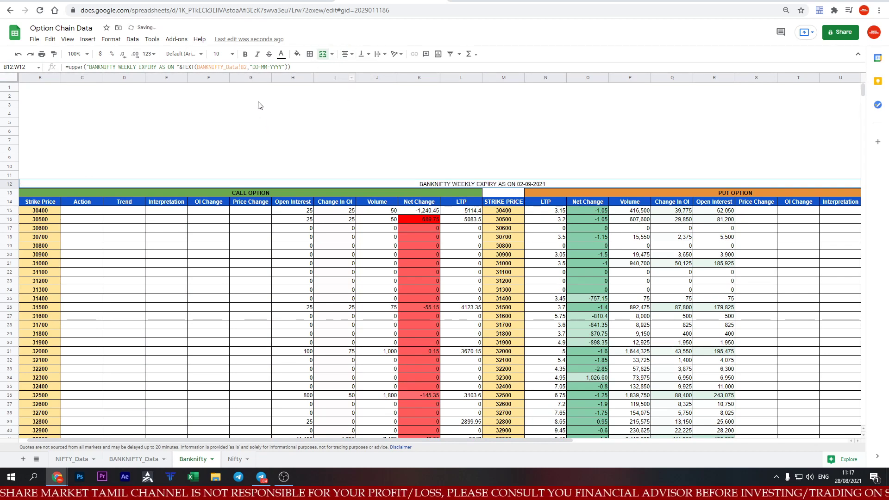
left_click(222, 54)
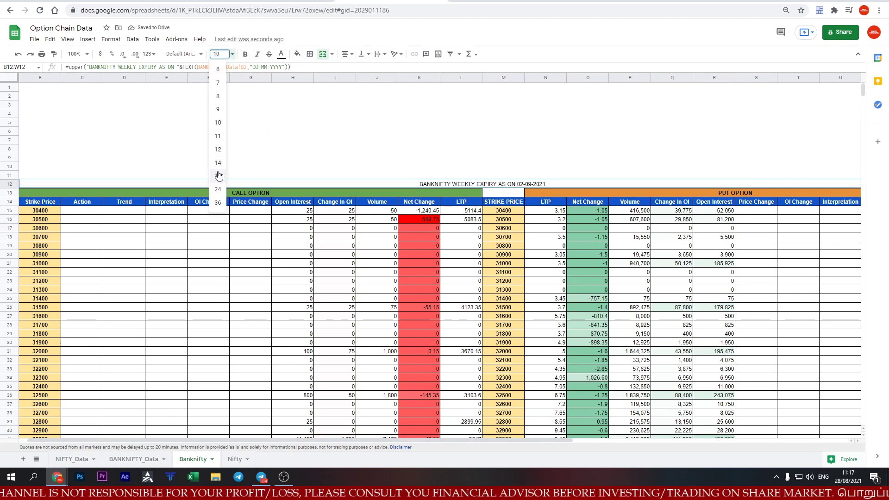
left_click(219, 175)
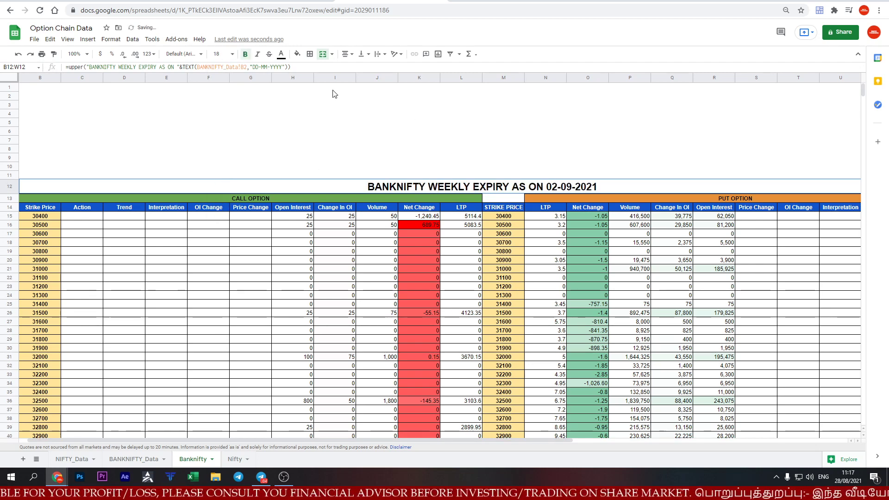
left_click(310, 54)
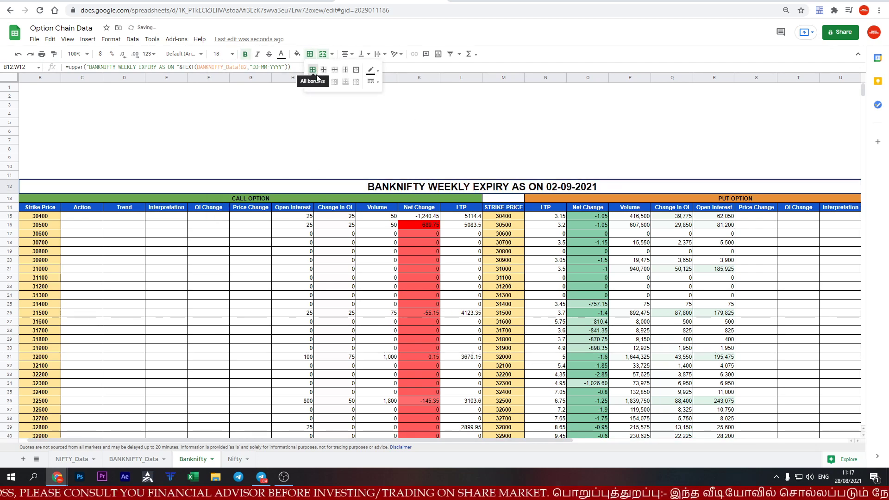
left_click(297, 53)
left_click(318, 128)
left_click(297, 54)
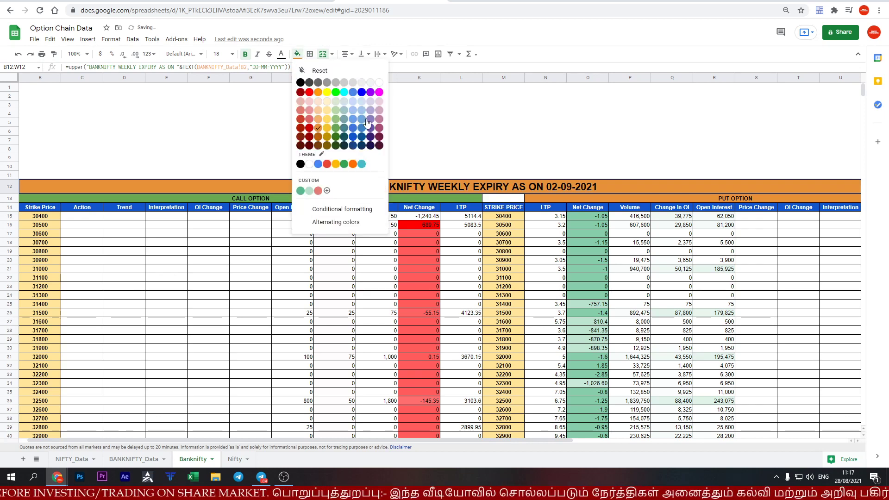
left_click(378, 119)
left_click(378, 114)
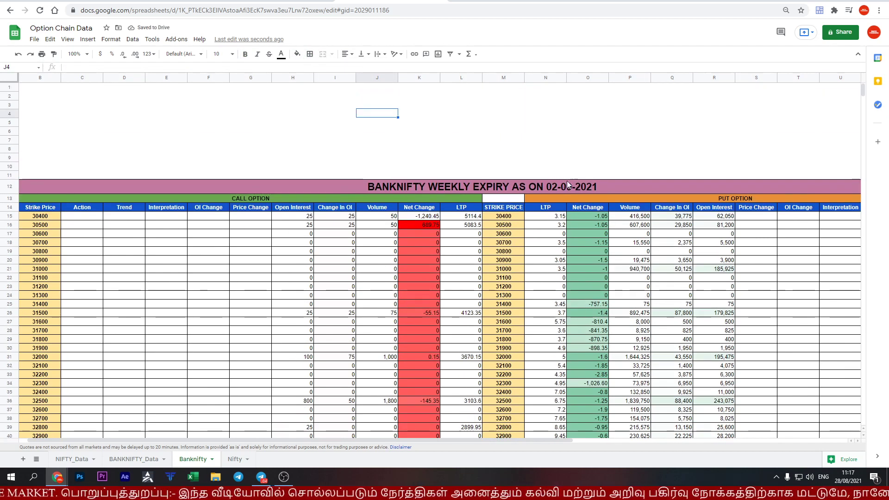
left_click(556, 187)
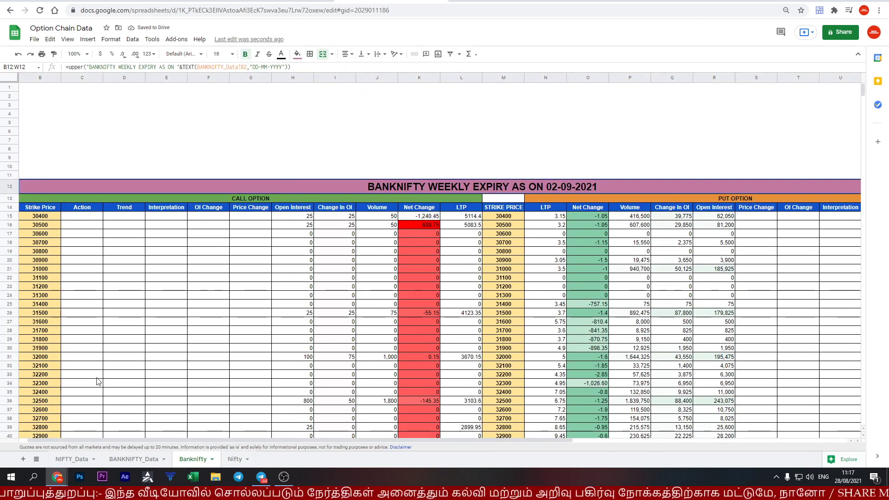
left_click(134, 459)
Set the BANKNIFTY_Data expiry date in B2 to 2021-09-09 and review the updated Banknifty sheet.
double_click(84, 98)
left_click(92, 141)
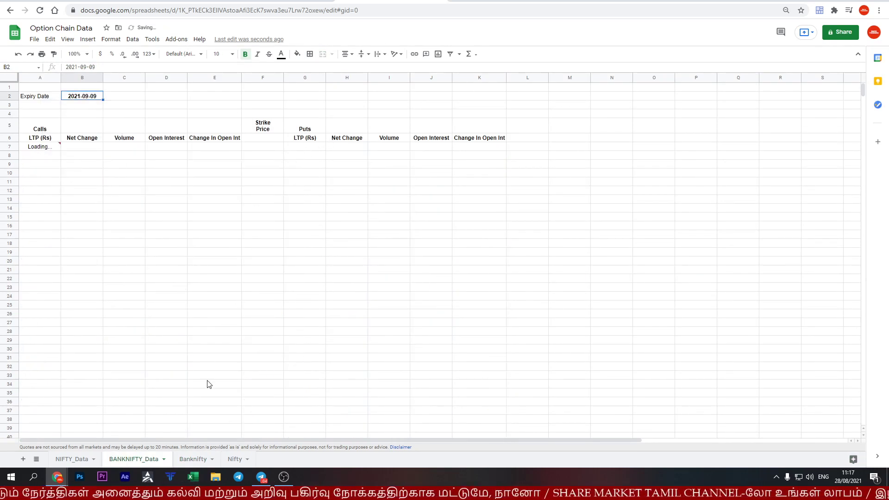
left_click(195, 459)
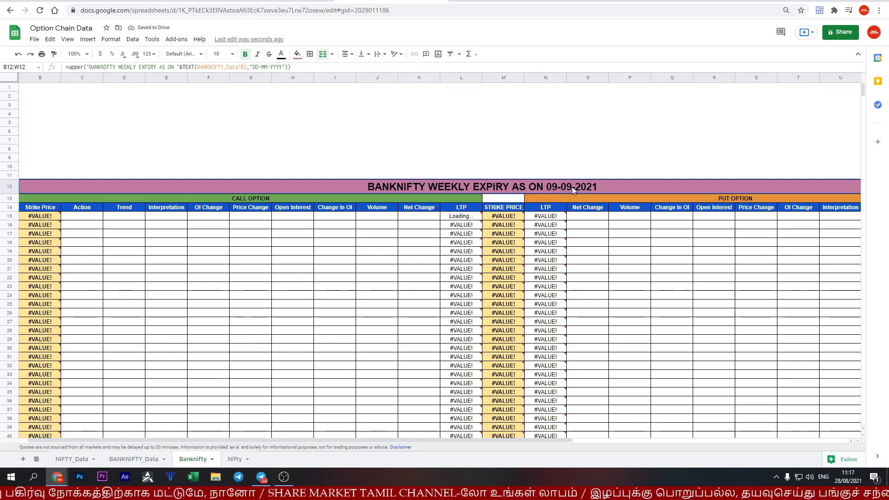
scroll(571, 187, "down", 3)
scroll(507, 338, "down", 3)
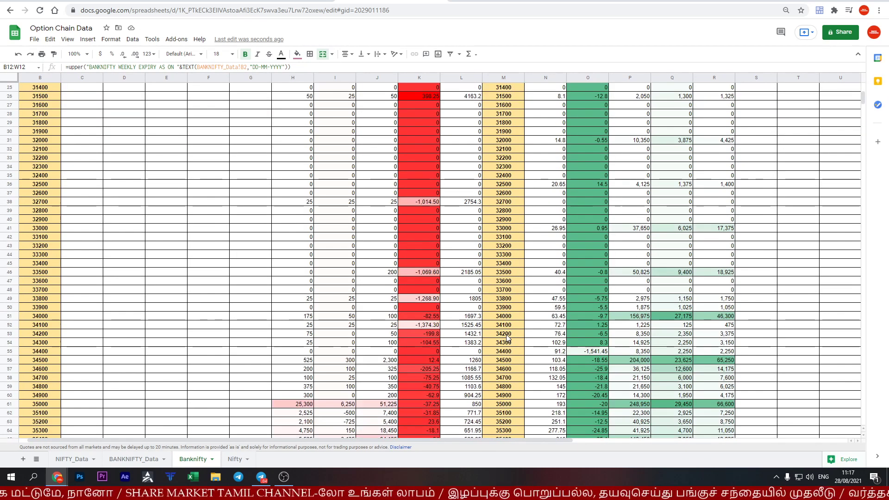
scroll(507, 338, "up", 6)
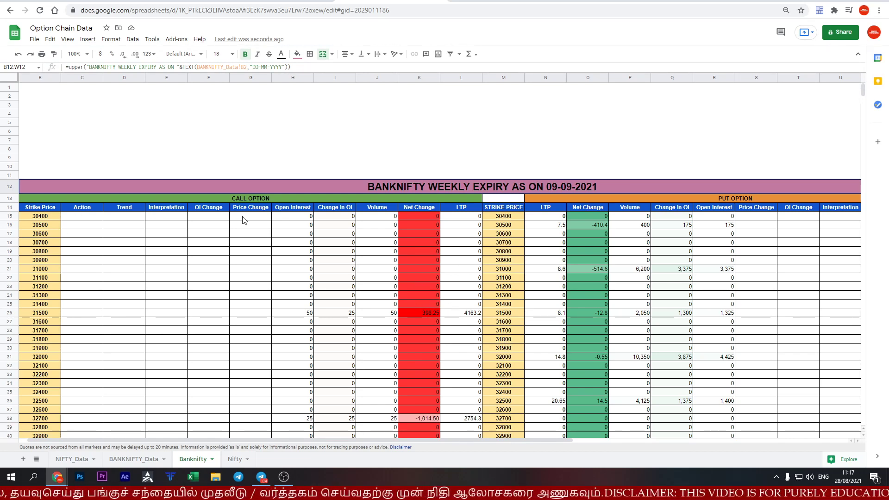
Select G15, then reopen the expiry date picker on BANKNIFTY_Data.
left_click(243, 218)
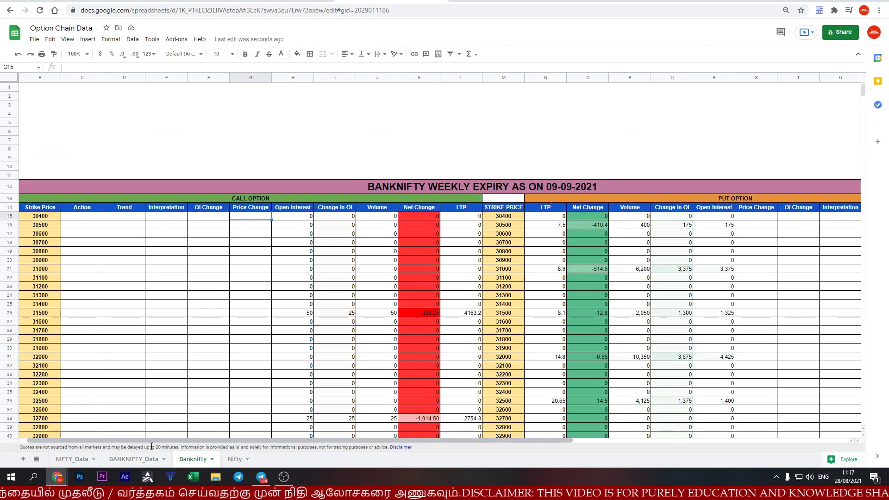
left_click(150, 459)
double_click(92, 95)
Reset the expiry to 2021-09-02 and enter =if(K15>0,"UP",if(K15<0,"Down","")) in G15.
left_click(90, 131)
type("=")
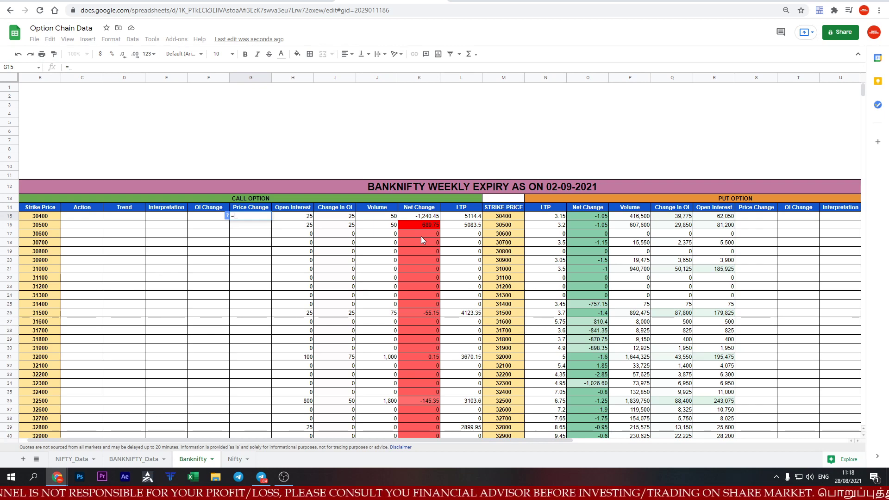
type("if(")
left_click(419, 216)
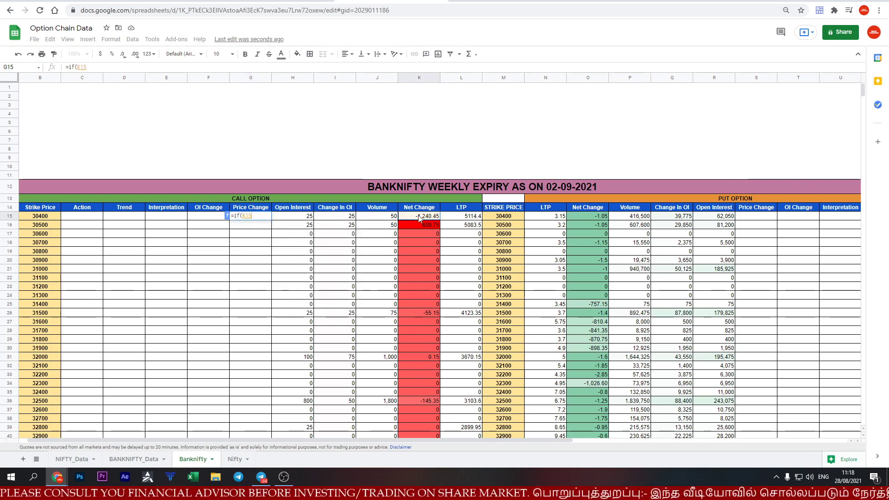
type(">0,")
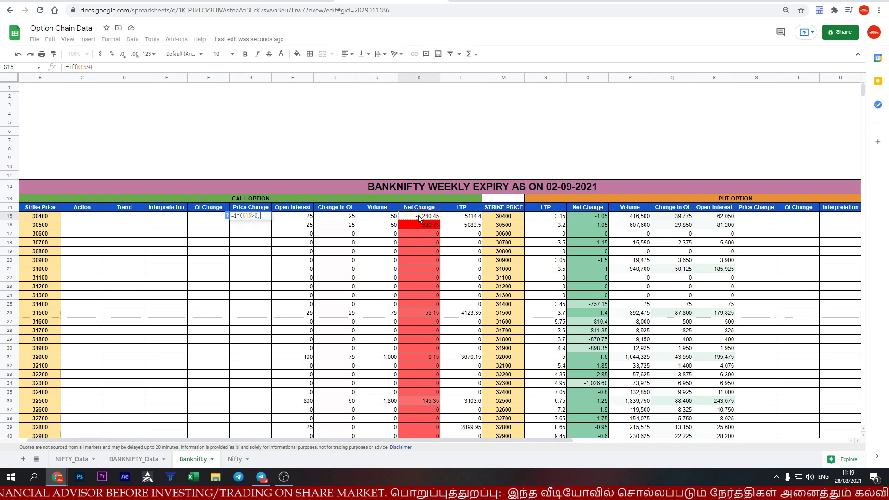
type("\"")
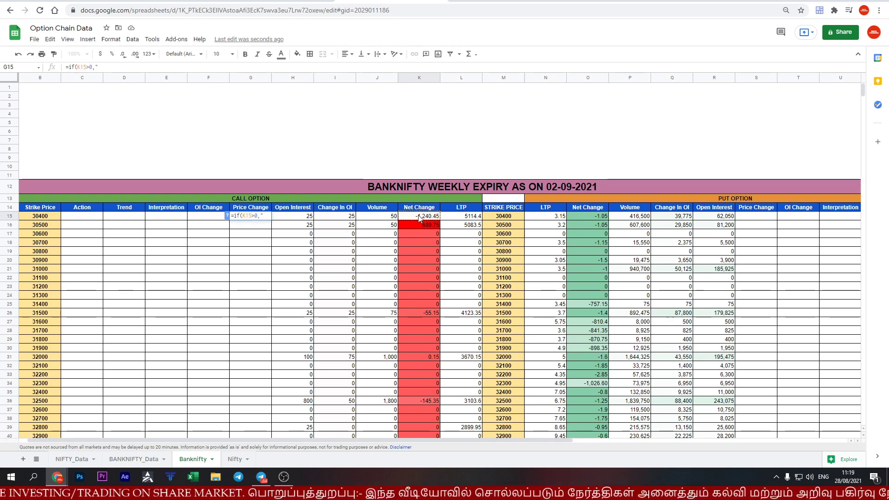
type("UP\",")
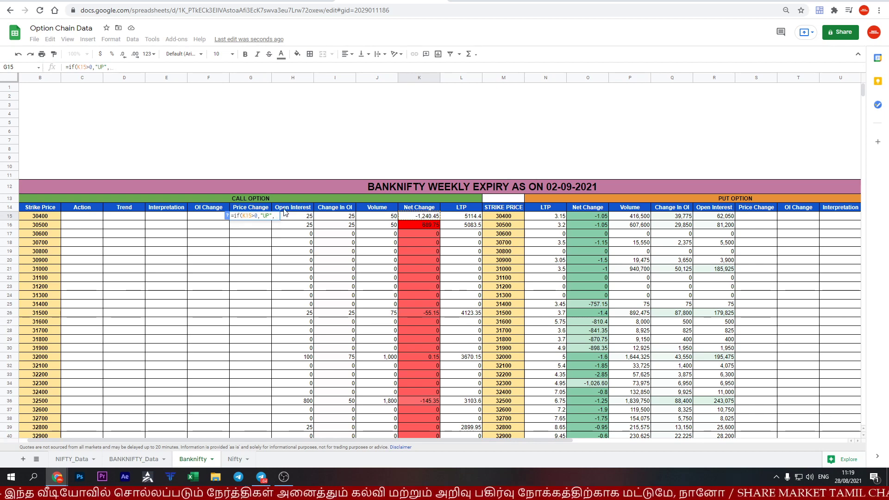
type("if(")
left_click(421, 217)
type("<")
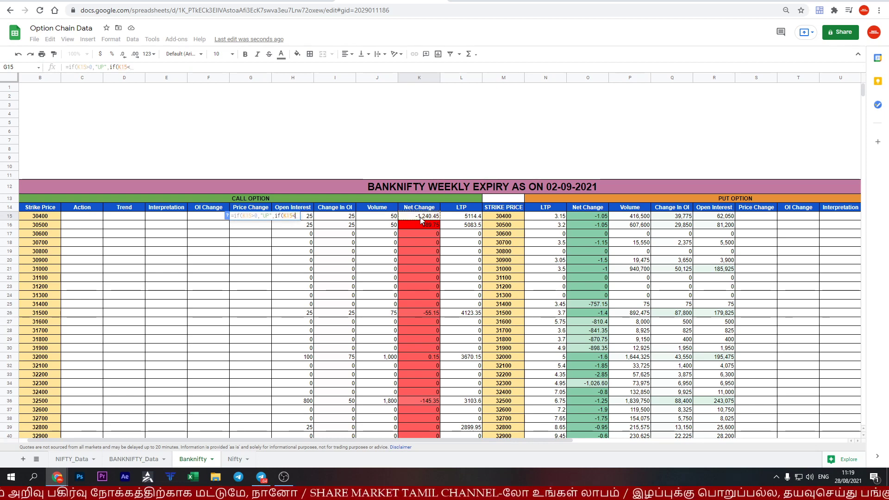
type("0,\"")
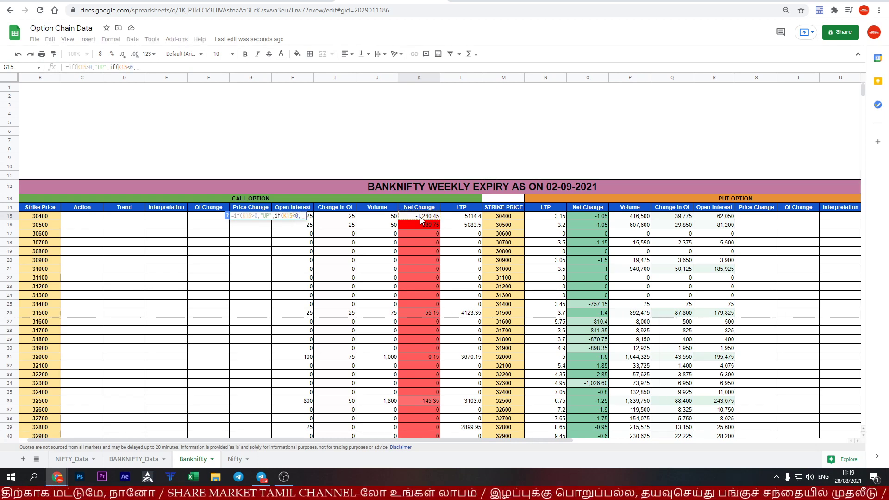
type("Down\",")
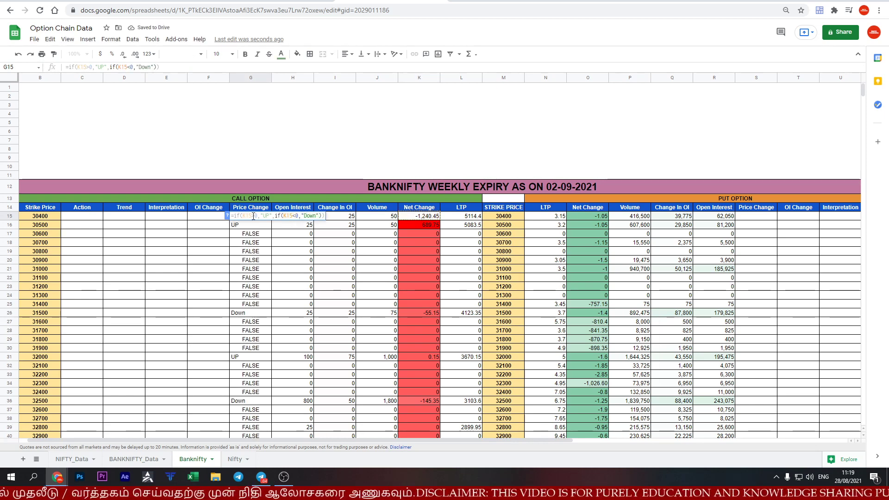
type("\"\"")
key("Return")
Fill the Price Change formula down G15:G113, undoing a font size change to 12.
left_click(254, 218)
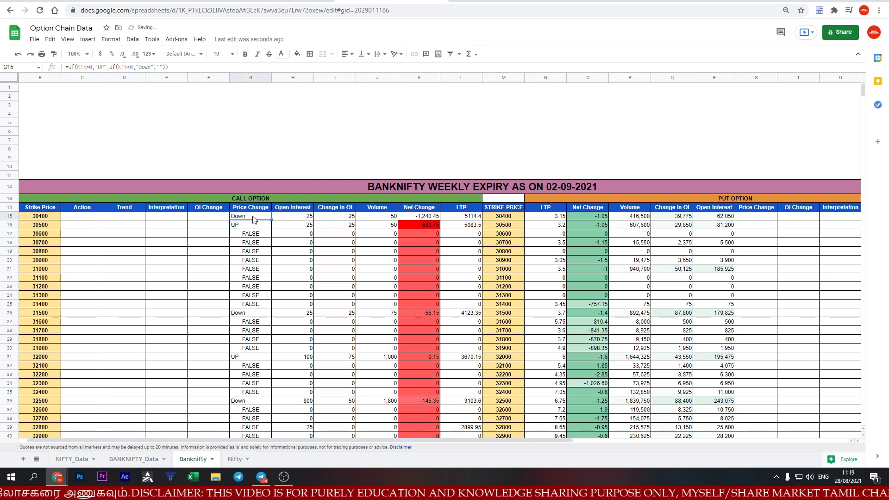
key("ctrl+shift+Down")
key("ctrl+v")
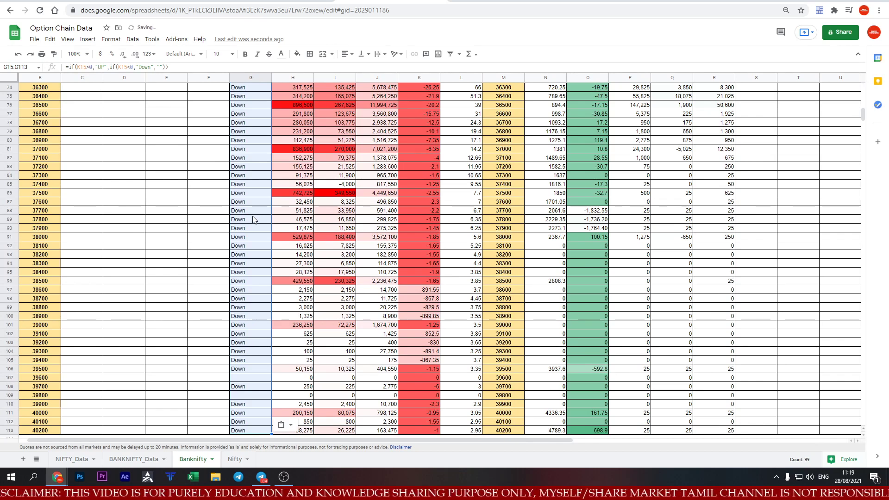
scroll(254, 219, "up", 15)
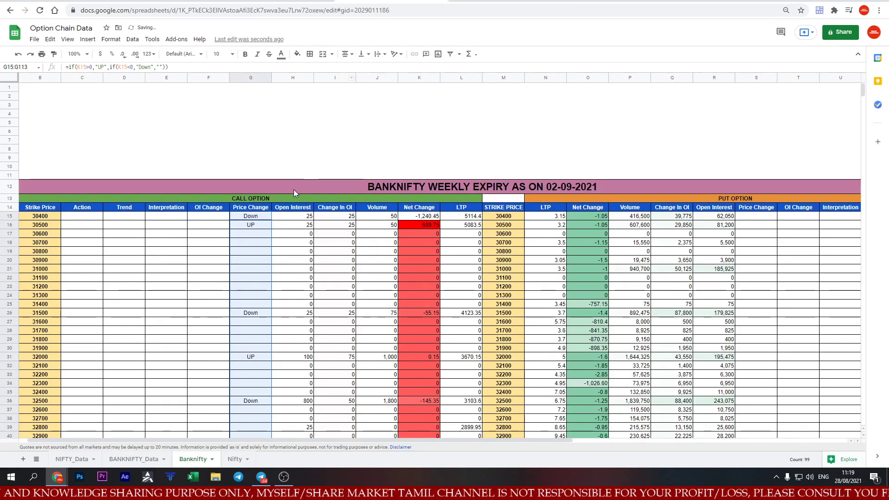
left_click(223, 54)
left_click(221, 148)
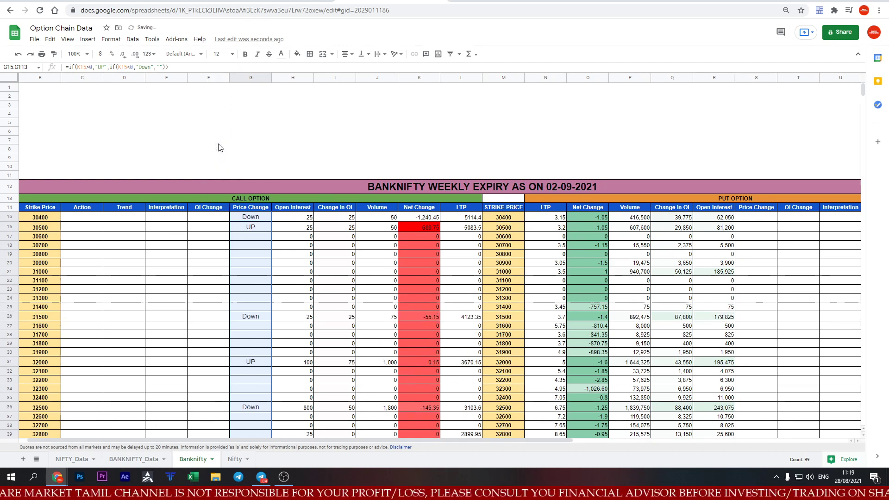
key("ctrl+z")
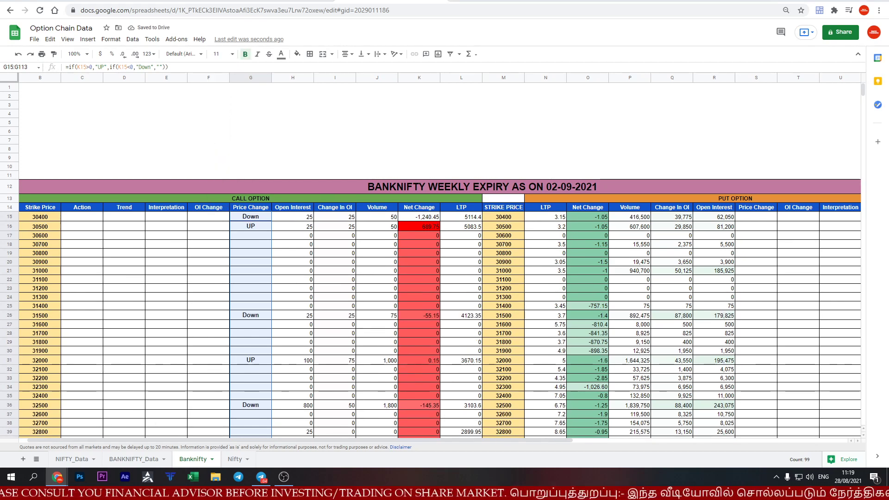
Copy the G15 formula for reuse in the OI Change column.
left_click(260, 220)
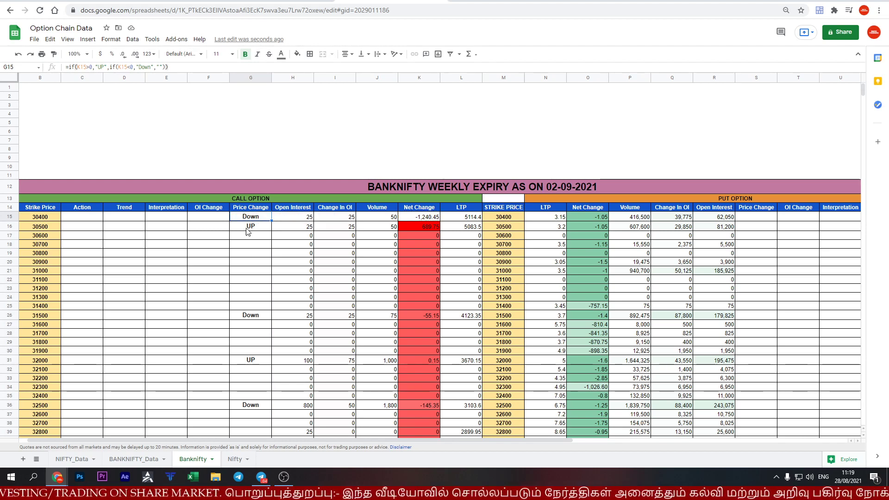
left_click(193, 68)
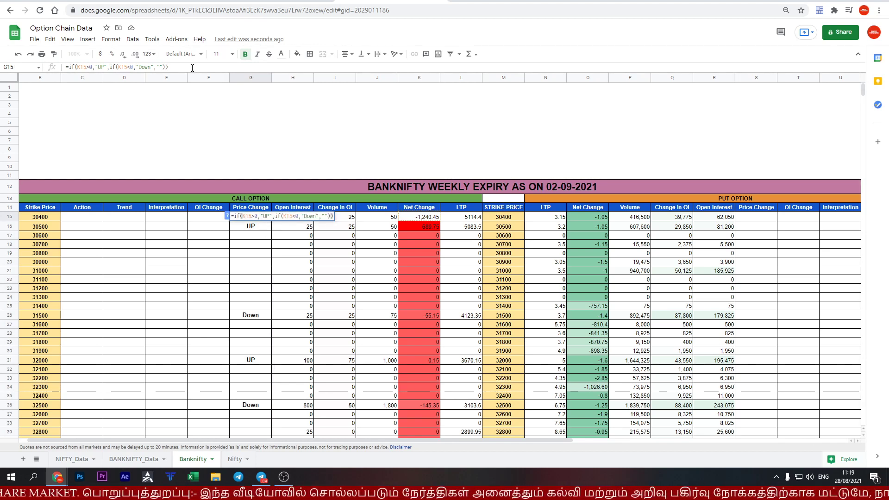
key("Escape")
key("ctrl+c")
left_click(219, 223)
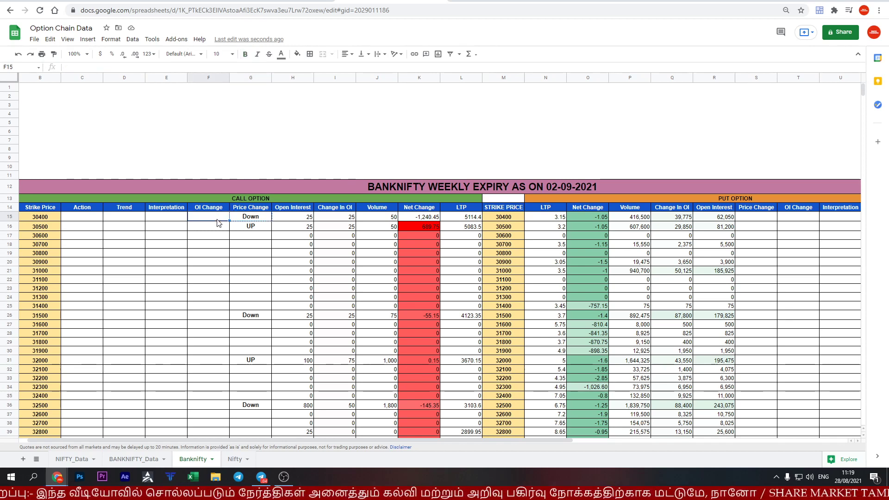
Paste the formula into F15 with K15 changed to I15, and auto-fill it down the column.
key("ctrl+v")
key("F2")
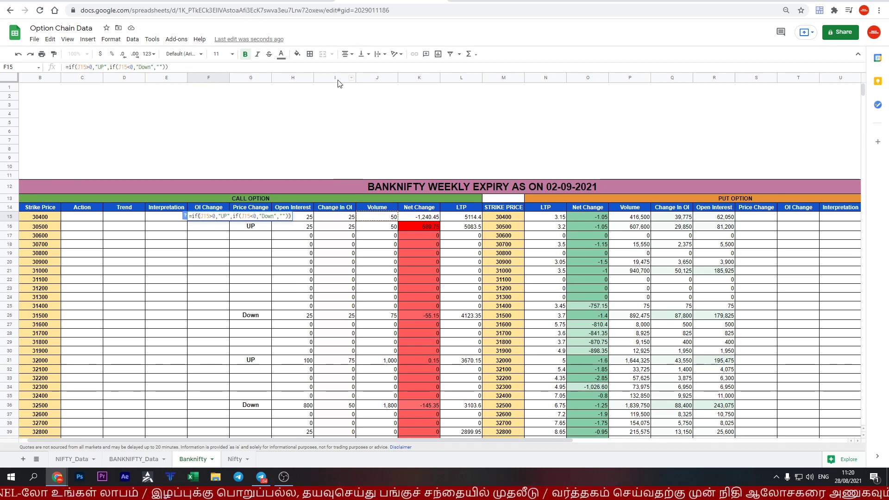
left_click(203, 216)
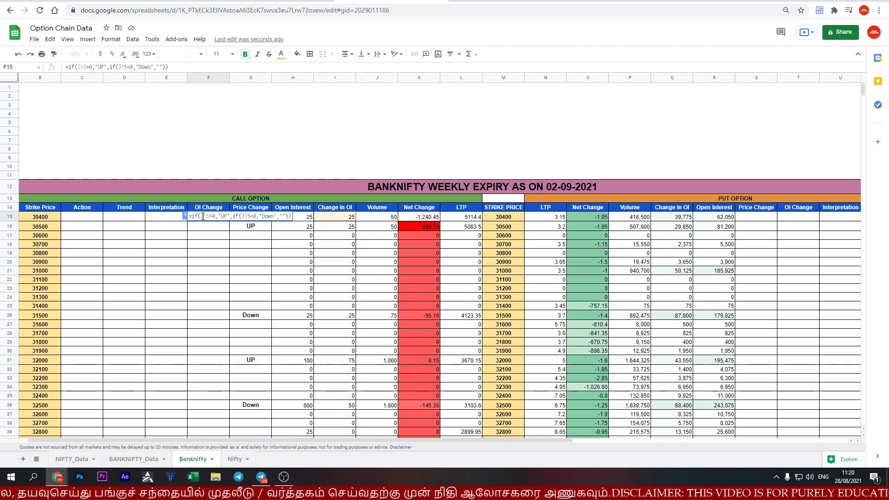
key("Return")
key("ctrl+Return")
Review the filled OI Change column, then add a new blank sheet.
scroll(309, 258, "down", 4)
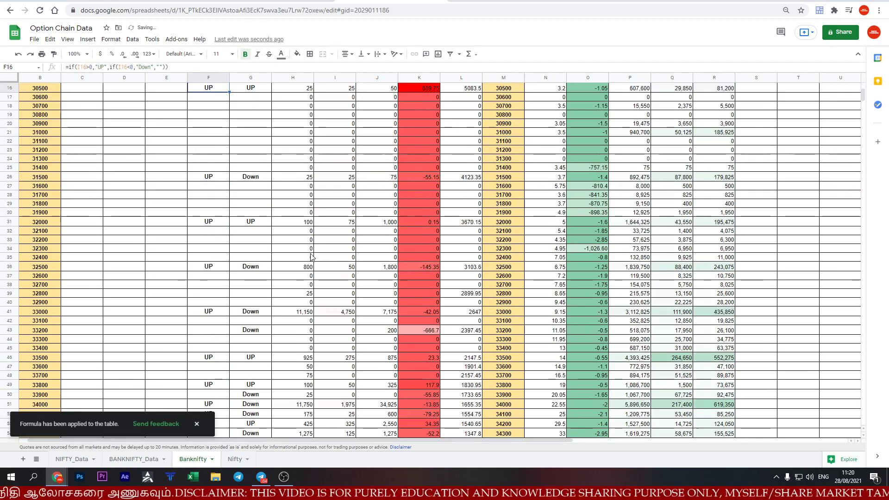
scroll(309, 258, "down", 4)
scroll(309, 258, "down", 4)
scroll(309, 258, "down", 3)
scroll(309, 258, "up", 3)
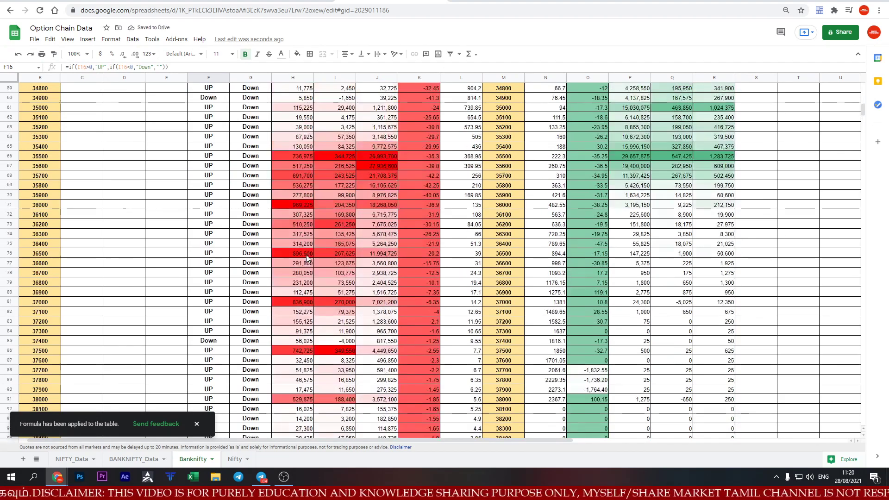
scroll(309, 258, "up", 4)
scroll(309, 258, "up", 5)
scroll(309, 258, "up", 1)
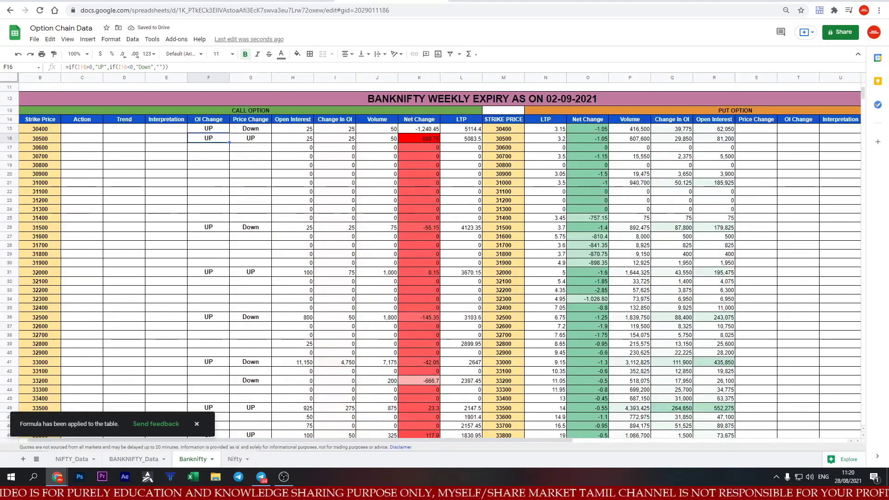
left_click(22, 460)
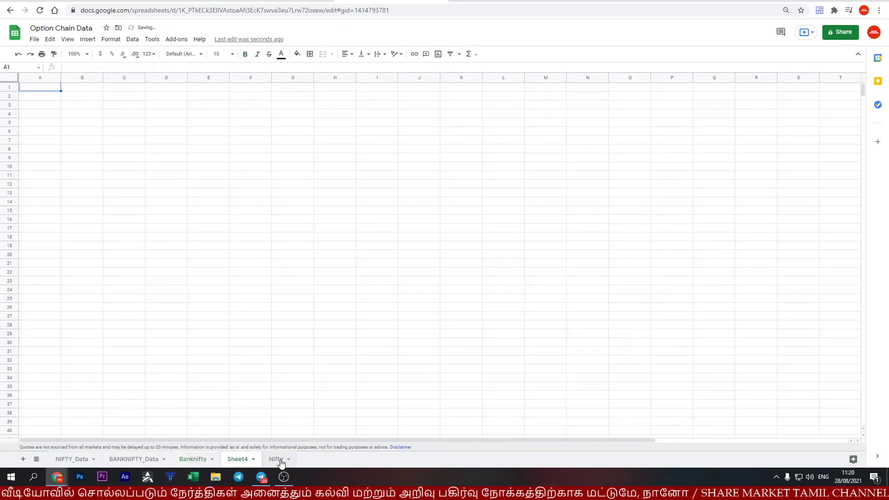
Rename the new sheet to CONDITIONS.
double_click(242, 460)
type("CONDITIONS")
key("Return")
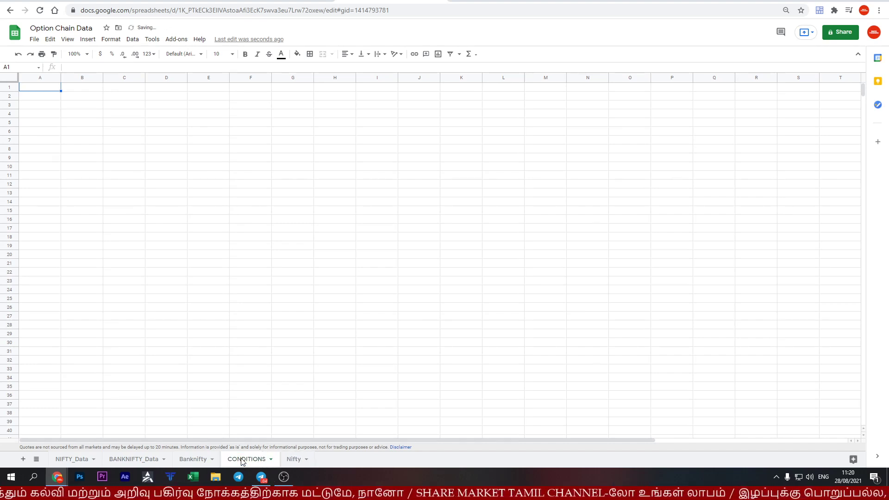
Enter and correct the label CE Long Liquidation in A2.
left_click(54, 99)
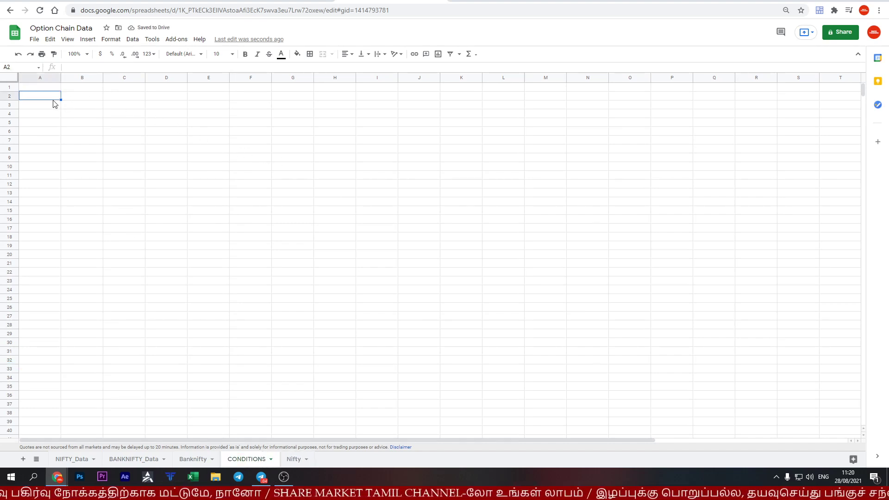
type("CE_Long Liqu")
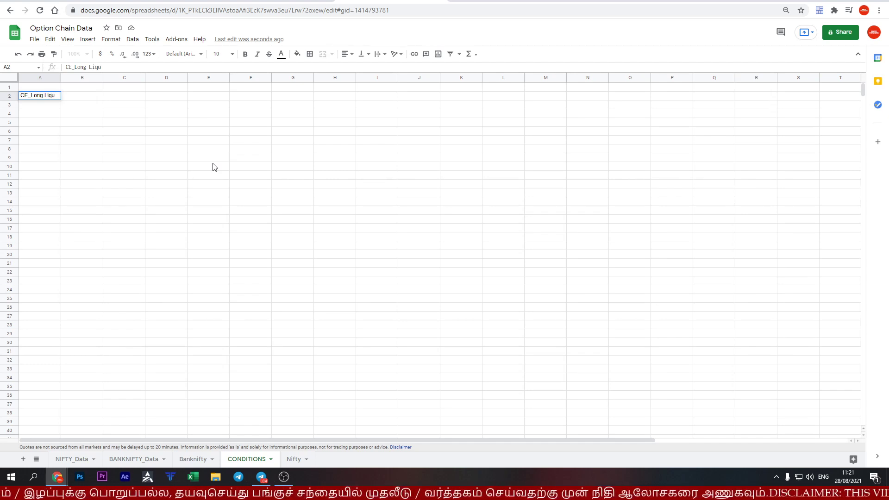
type("idation")
key("Return")
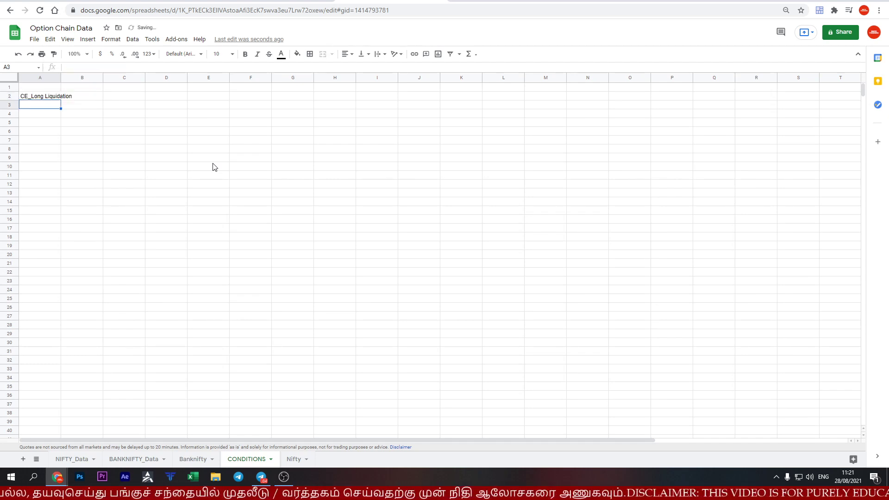
key("Up")
key("F2")
key("Home")
key("Delete")
key("Delete")
key("Delete")
type("CE")
key("Return")
List CE Short Buildup, CE Long Buildup and CE Short Covering in A3:A5.
type("CE Short")
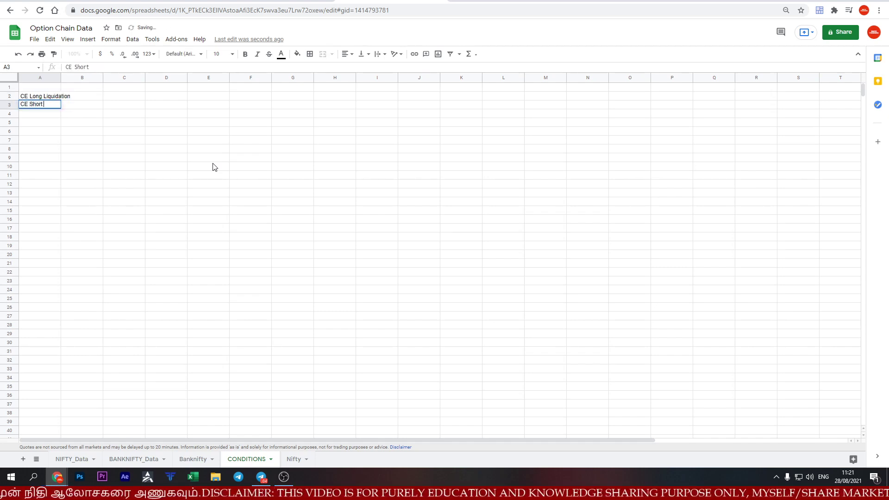
type(" Buildup")
key("Return")
type("CE Long Buildup")
key("Return")
type("CE Short Covering")
key("Return")
key("Return")
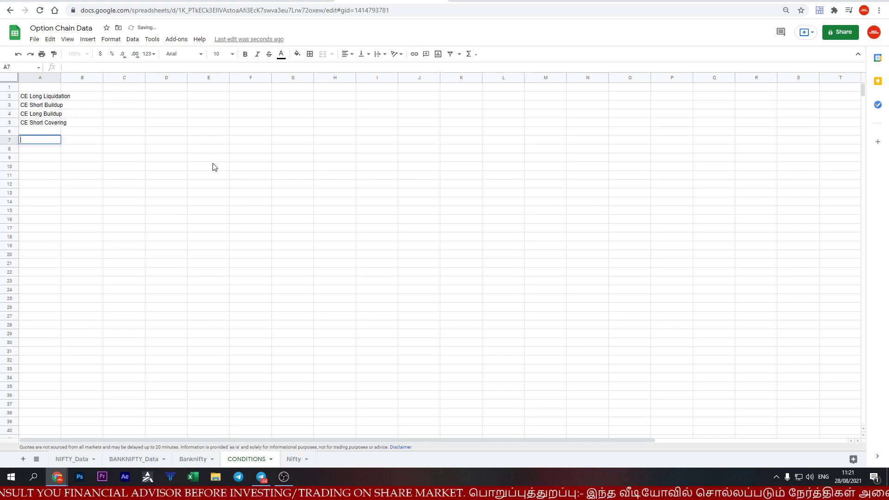
left_click(111, 131)
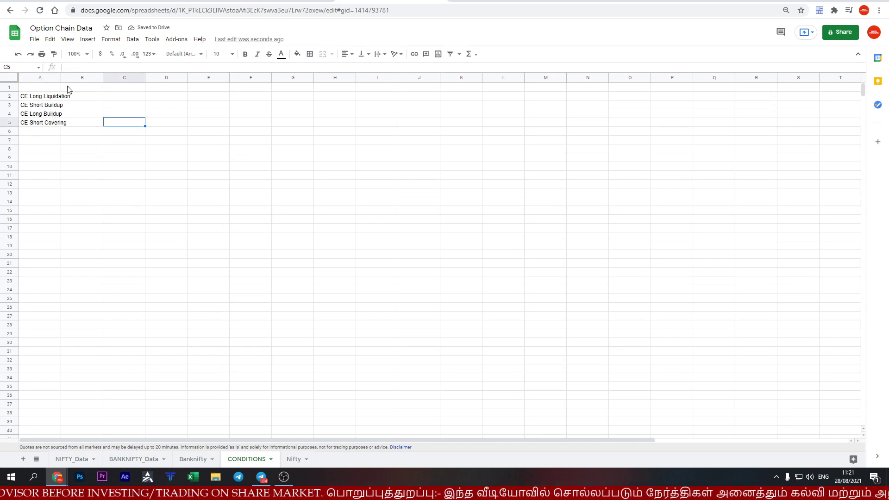
Auto-fit column A and copy the four CE labels into A8:A11 to edit to PE.
left_click(59, 78)
double_click(61, 78)
left_click_drag(32, 96, 32, 122)
key("ctrl+c")
left_click(32, 148)
key("ctrl+v")
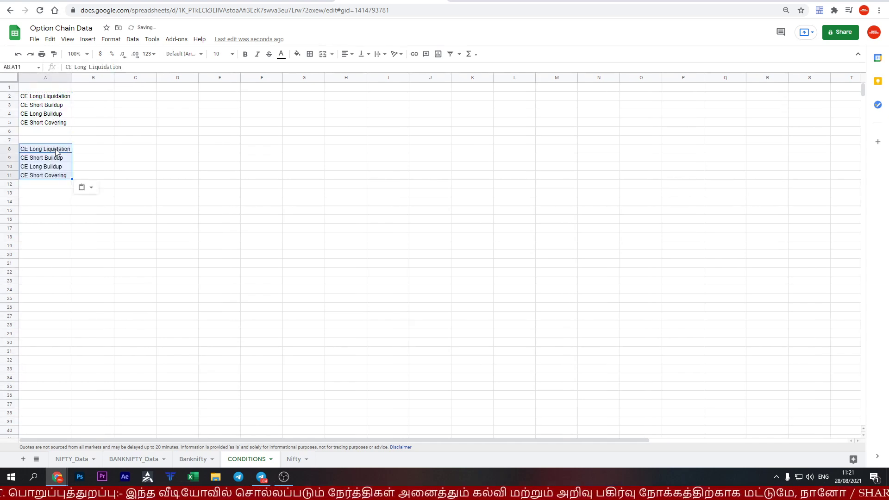
double_click(24, 149)
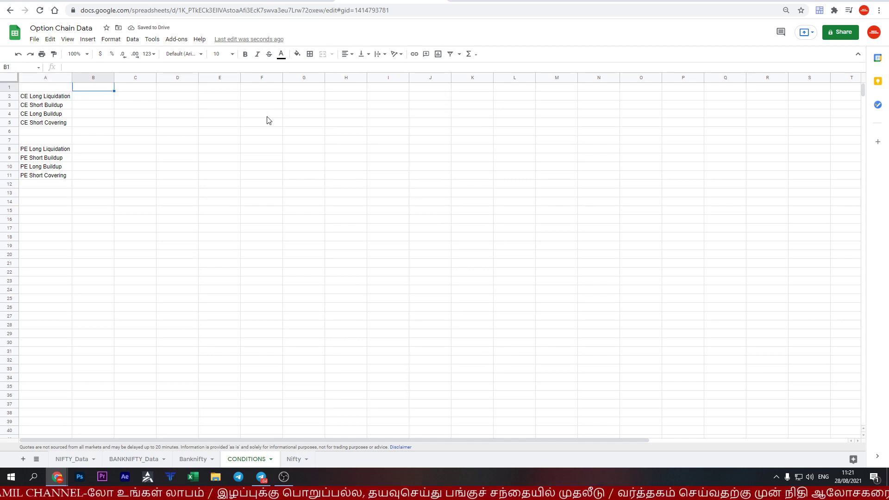
Enter headers Price Change, Chang in OI and Trend, then row <0, <0, Long Liquidation.
type("Pr")
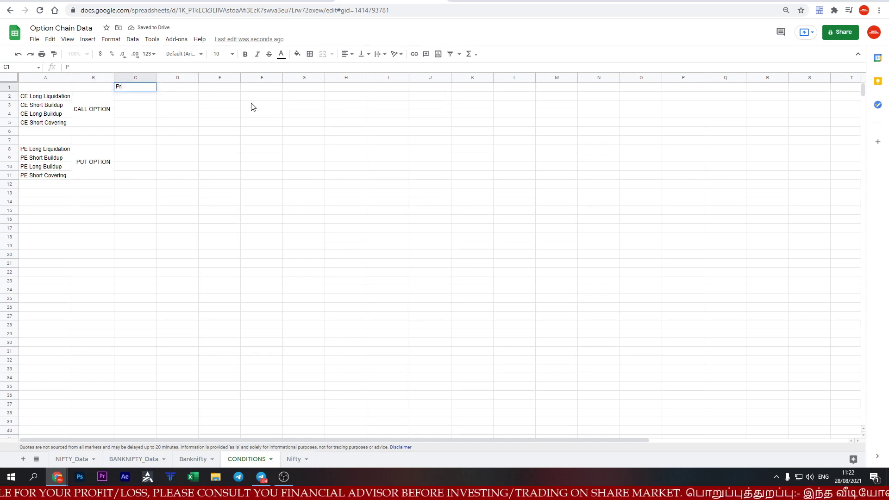
type("ice Change")
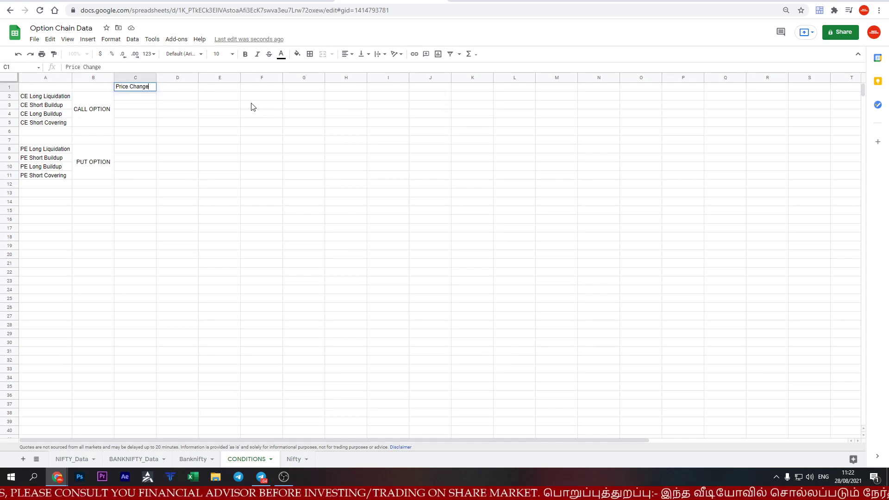
key("Tab")
type("Chang in OI")
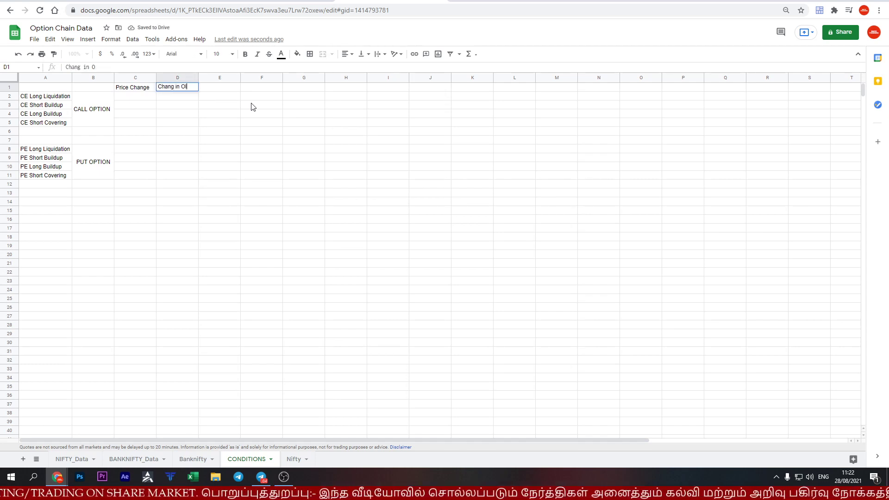
key("Return")
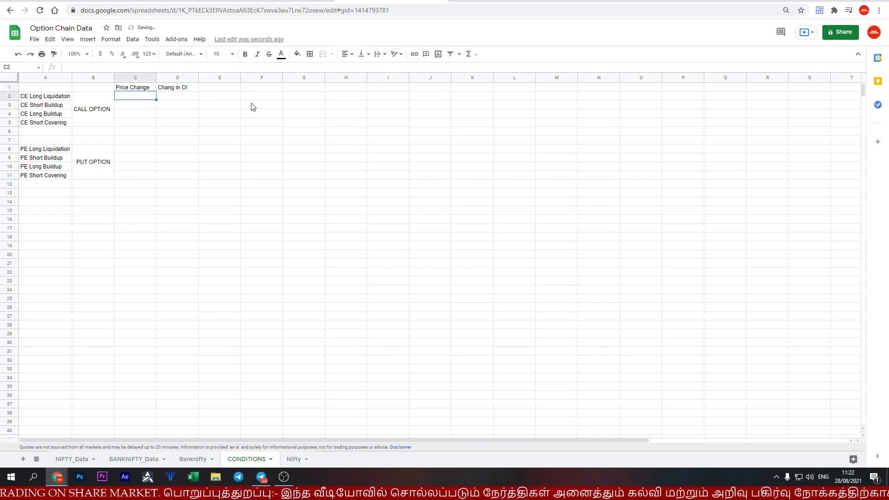
type("<0")
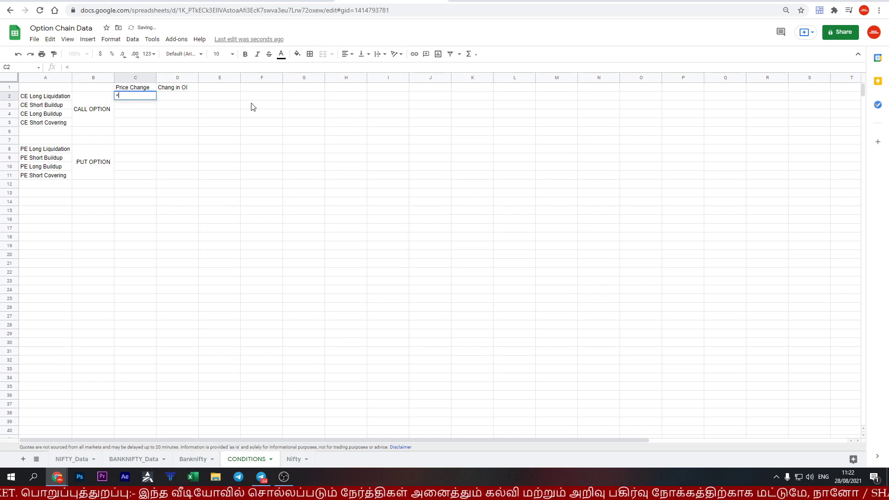
key("Tab")
type("<0")
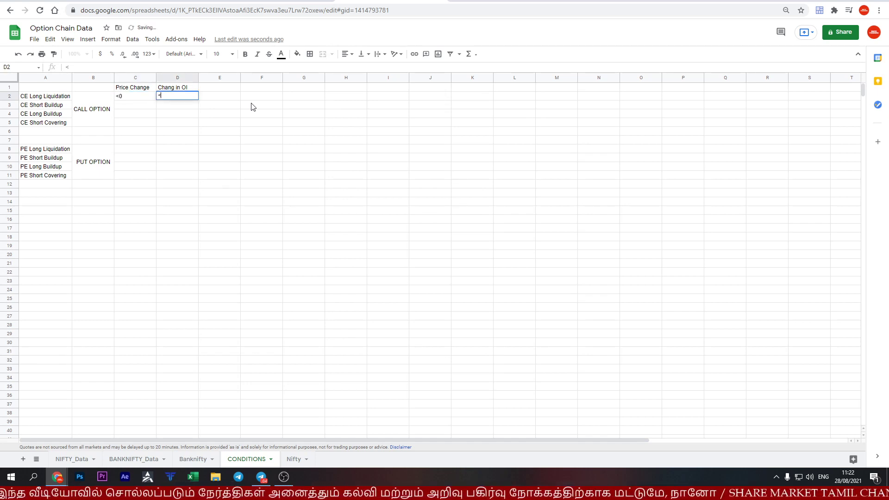
key("Tab")
key("Up")
type("S")
key("BackSpace")
type("Trend")
key("Return")
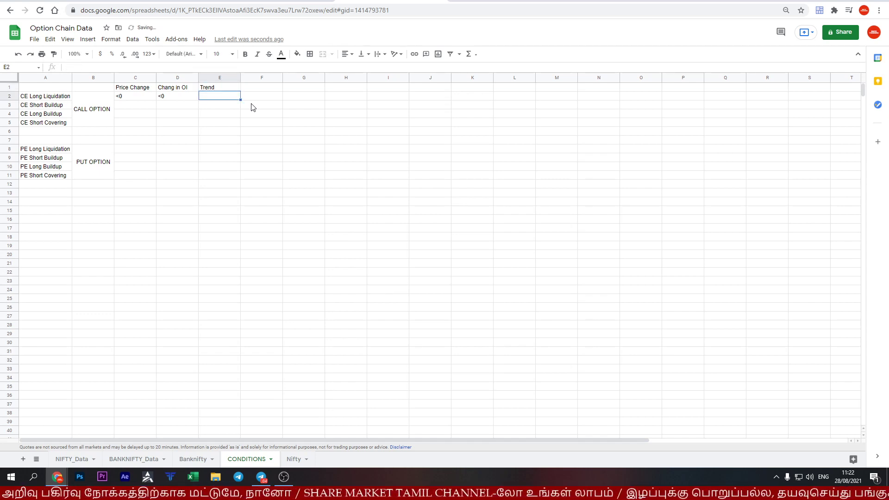
type("Long Liquidation")
key("Return")
Add rows <0/>0 Short Buildup, >0/>0 Long Buildup and >0/<0 Short Covering.
type("<0")
key("Tab")
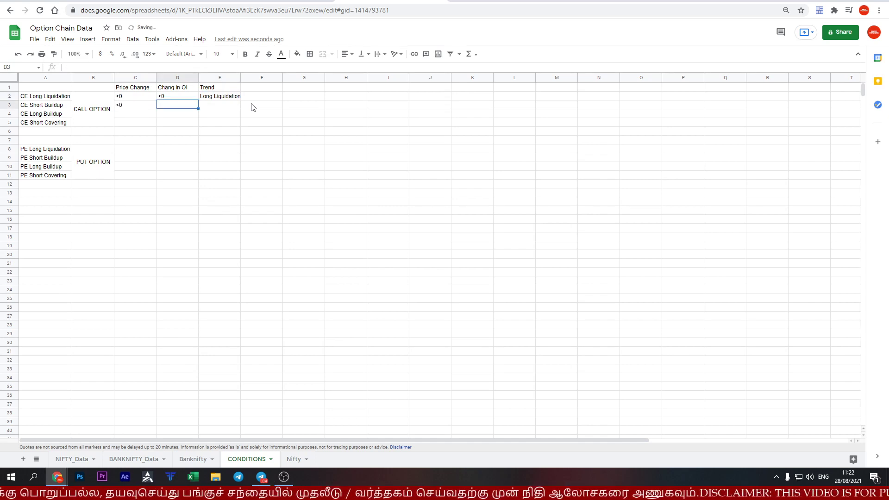
type(">0")
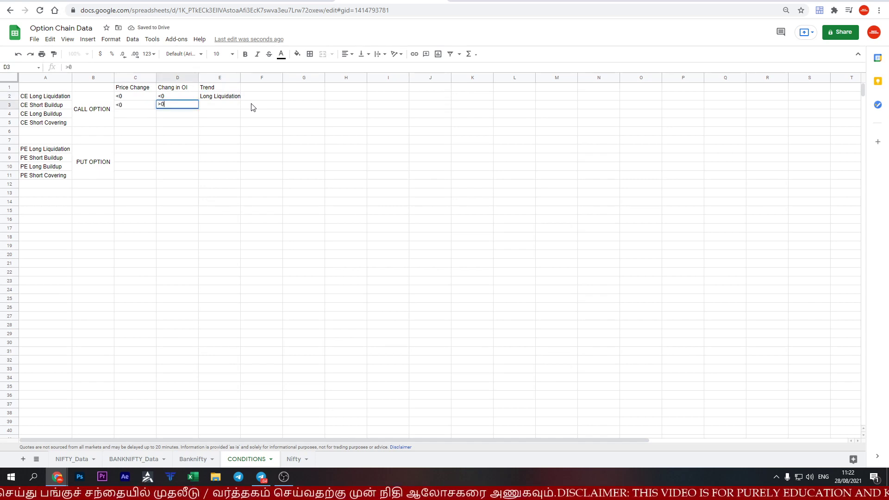
key("Tab")
type("Shor")
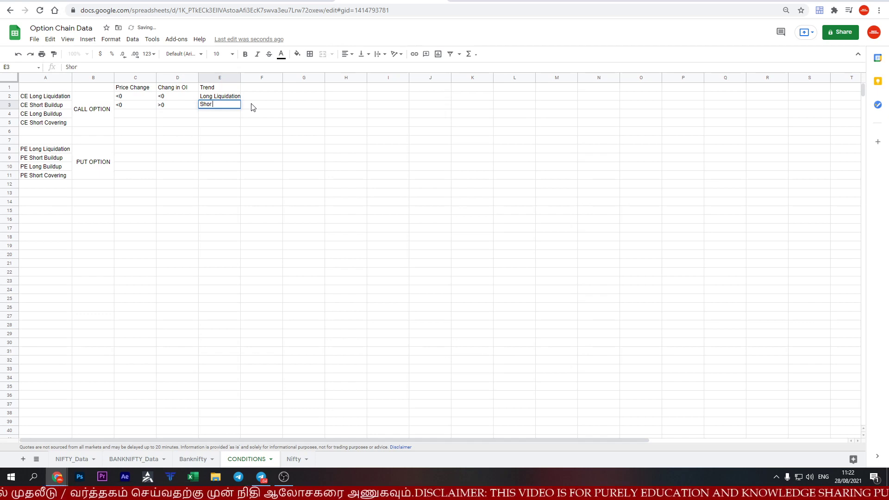
type("t Buildup")
key("Return")
type(">0")
key("Tab")
type(">0")
key("Tab")
type("Long Buildup")
key("Return")
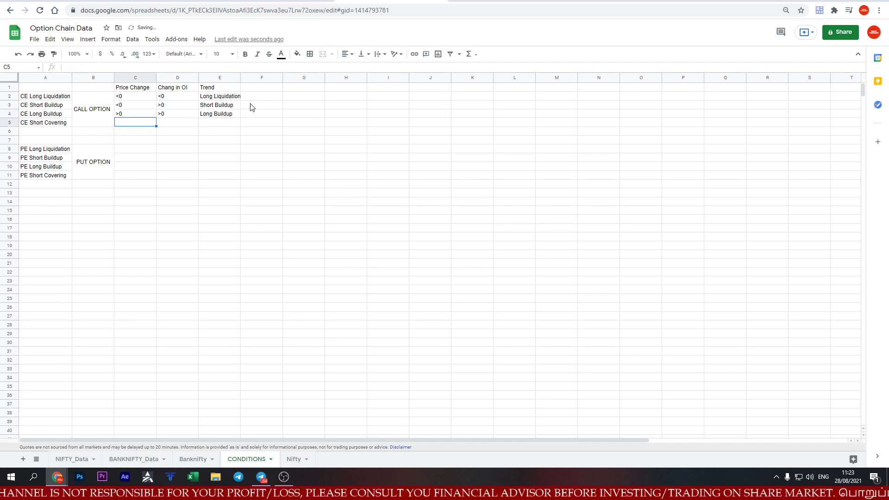
type(">0")
key("Tab")
type("<0")
key("Tab")
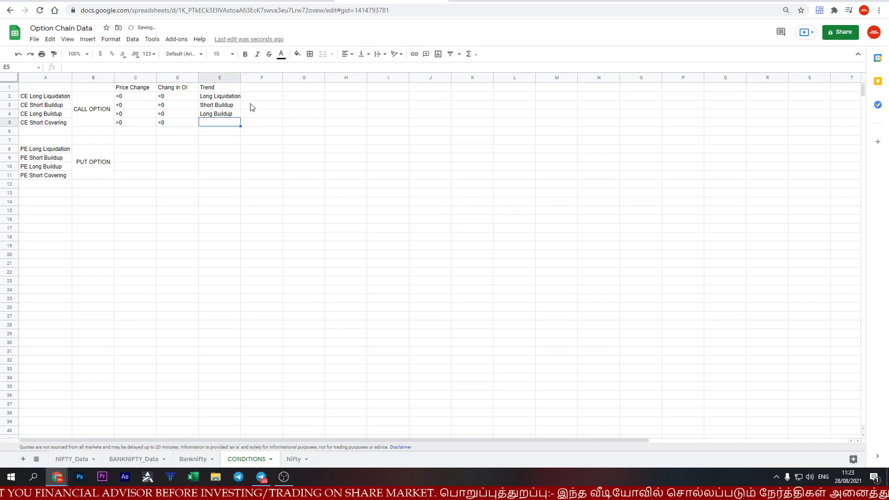
type("Short ")
type("Cvo")
key("BackSpace")
key("BackSpace")
type("overing")
key("Return")
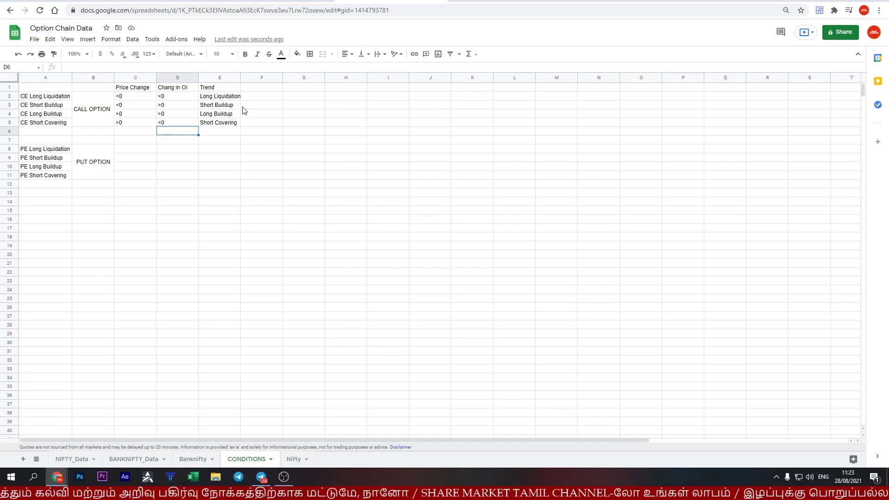
Widen columns D and E, and make the C1:E1 headers bold and centred.
left_click_drag(241, 78, 203, 78)
left_click_drag(125, 88, 228, 88)
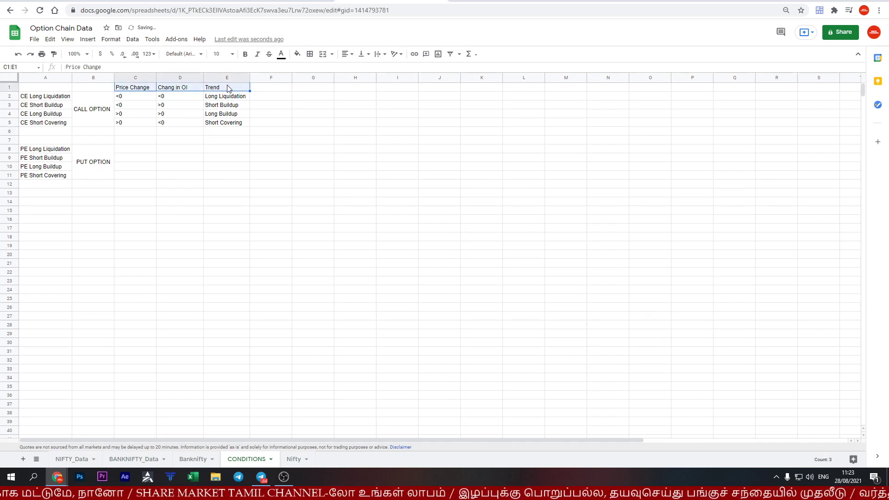
key("ctrl+b")
left_click(347, 54)
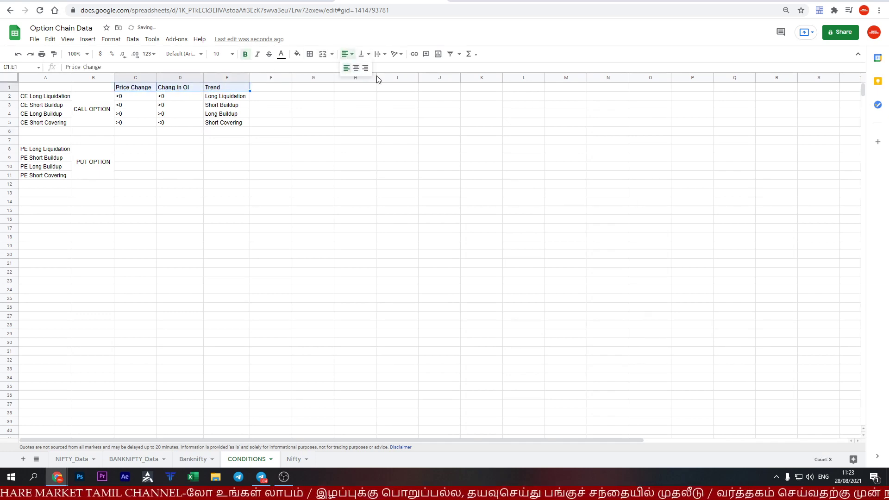
left_click(358, 71)
left_click(268, 158)
Copy the call condition block C2:E5 and paste it at C8 for the put rows.
left_click(127, 150)
left_click_drag(140, 98, 224, 123)
key("ctrl+c")
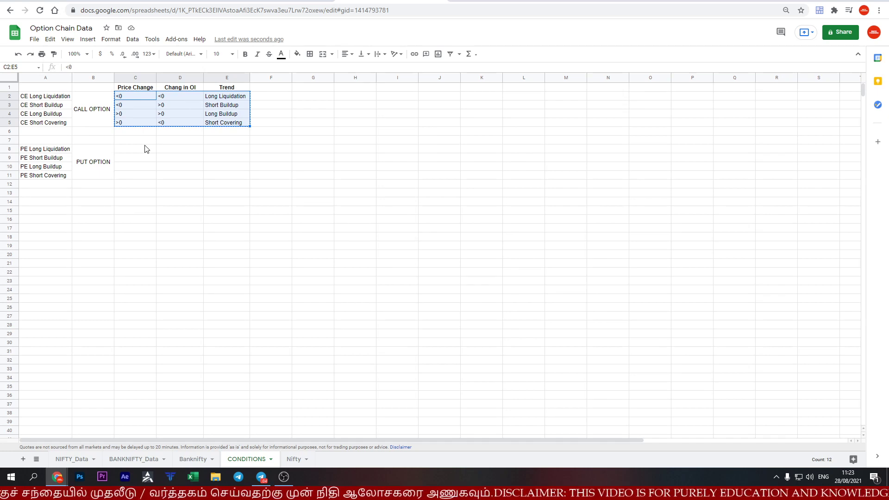
left_click(144, 148)
key("ctrl+v")
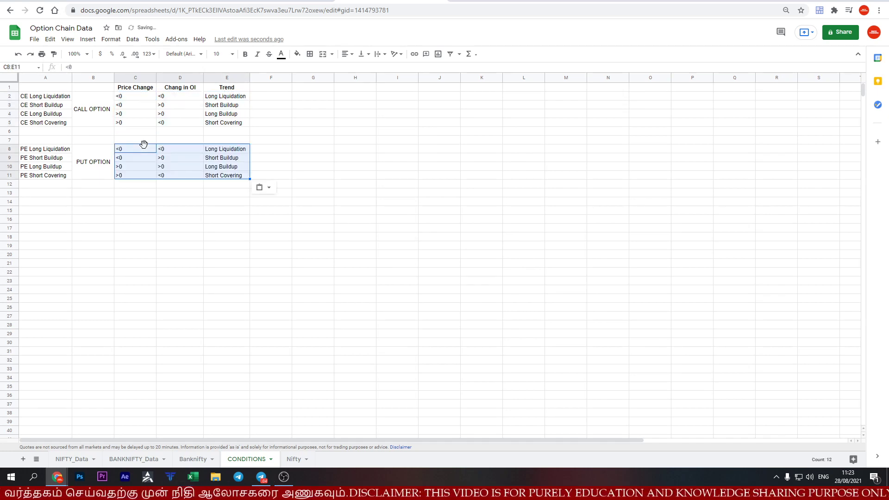
left_click(313, 105)
left_click(276, 90)
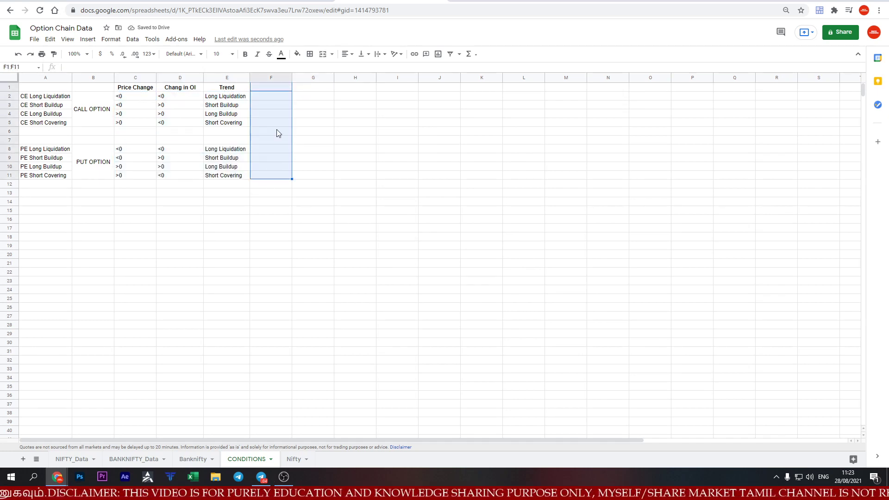
key("Return")
Add headers Index/Future, CALL and PUT in F1:H1, with SELL in F2.
type("dex")
key("Tab")
type("Ce")
key("BackSpace")
key("BackSpace")
key("BackSpace")
type("ALL")
key("Tab")
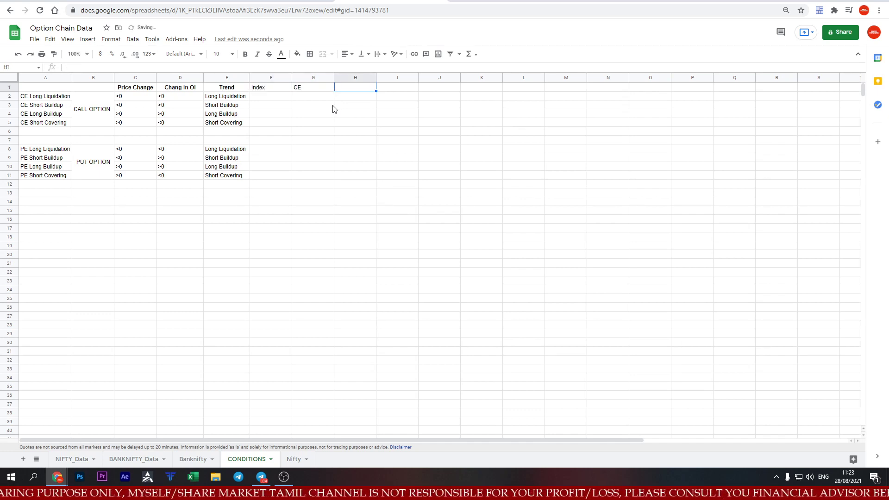
type("PUT")
key("Return")
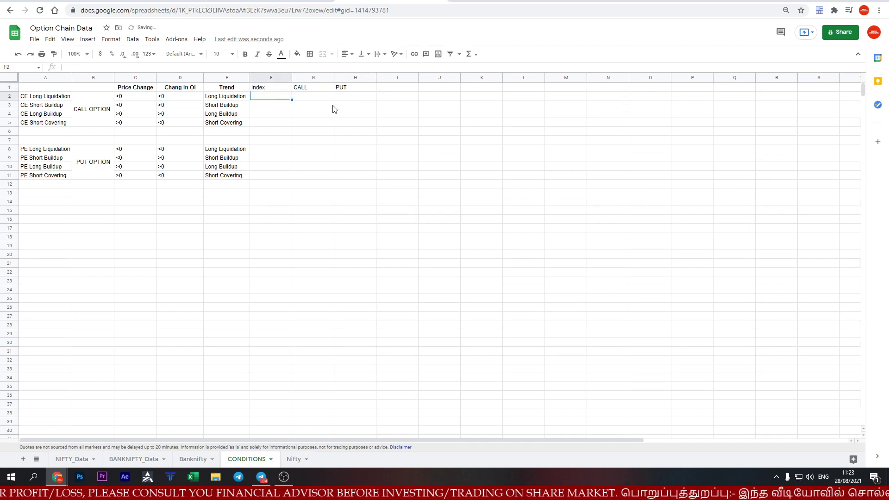
type("SELL")
key("Up")
key("Return")
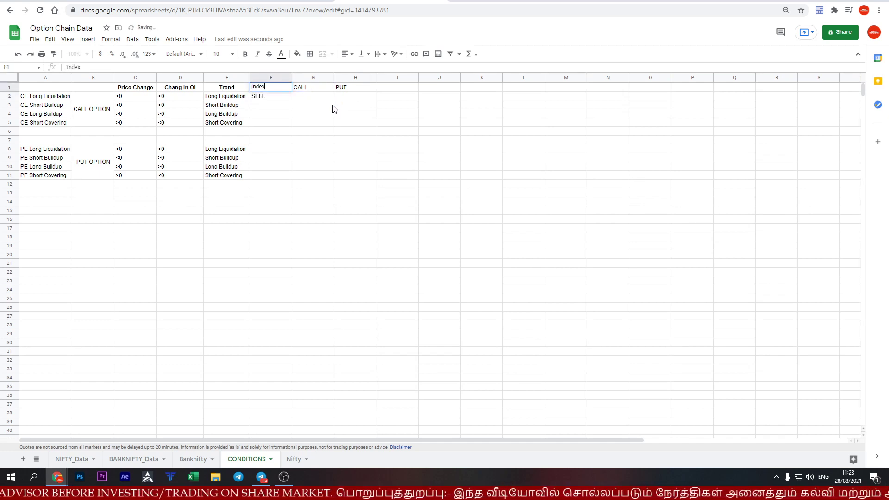
type("/Future")
key("Tab")
Fill row 2 with CALL SELL and PUT BUY, and add the Trend of the Market header.
key("Down")
type("SEE")
key("BackSpace")
key("Tab")
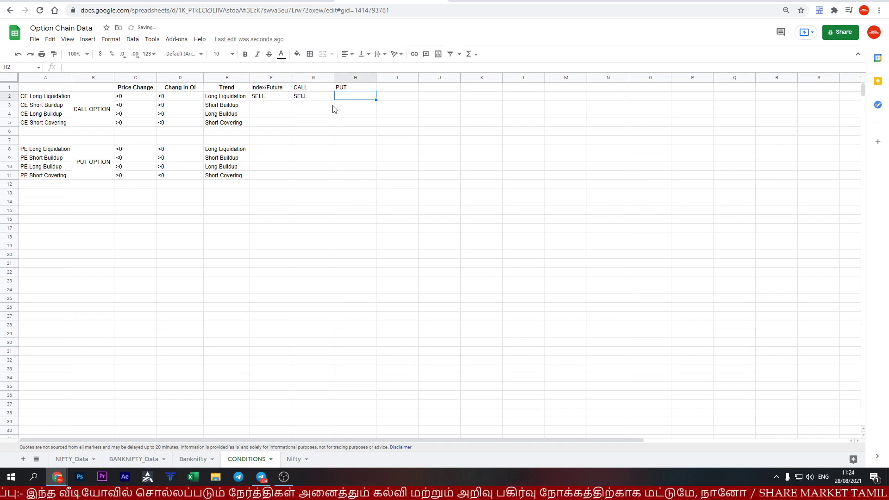
type("BUY")
key("Tab")
key("Up")
type("T")
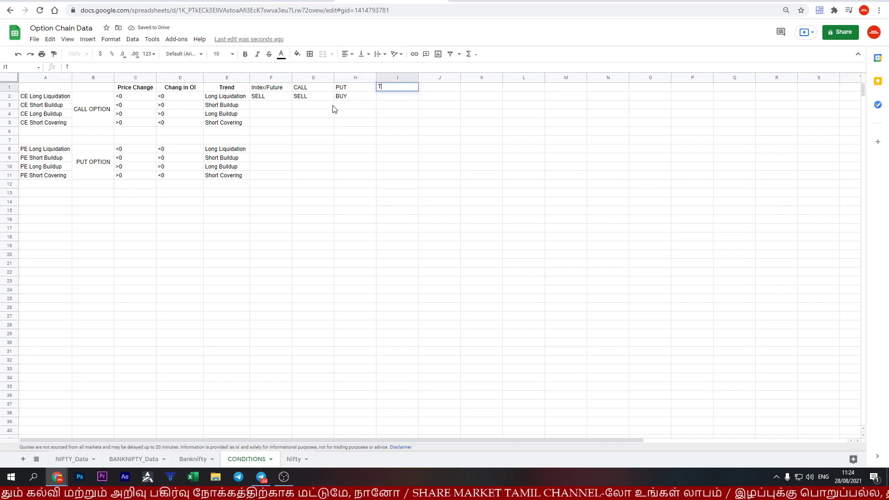
type("rend of the Market")
key("Return")
type("Market will Go Down")
key("Return")
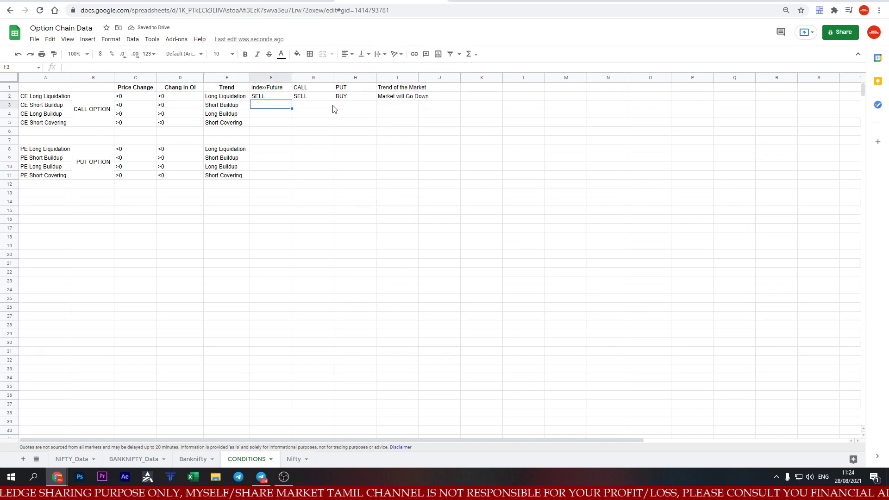
Fill row 3 with SELL, SELL, BUY and Strong Bearish; set I2 to Moderate Bearish.
key("ctrl+d")
key("Tab")
key("ctrl+d")
key("Tab")
key("ctrl+f")
key("Escape")
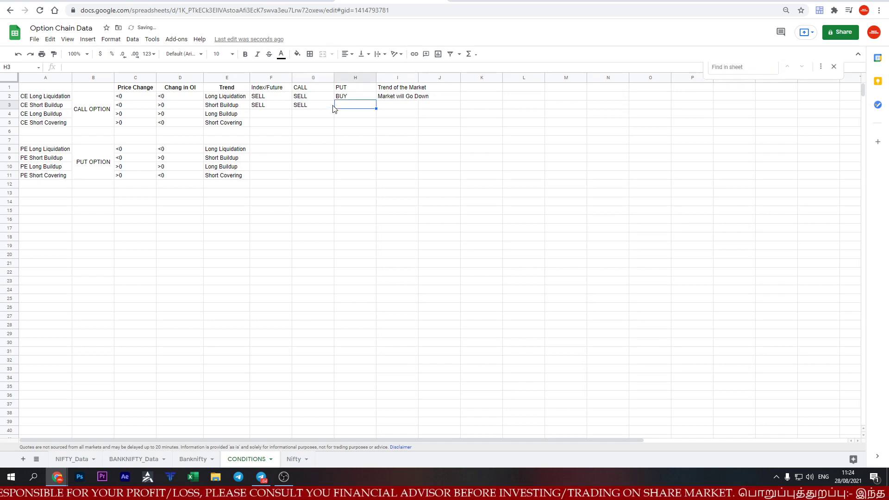
key("ctrl+d")
key("Tab")
type("Strong B")
key("BackSpace")
key("BackSpace")
key("BackSpace")
type("earing")
key("Return")
key("Up")
key("Up")
type("Moderate Bearish")
key("Return")
key("Return")
key("BackSpace")
key("BackSpace")
type("sh")
key("Return")
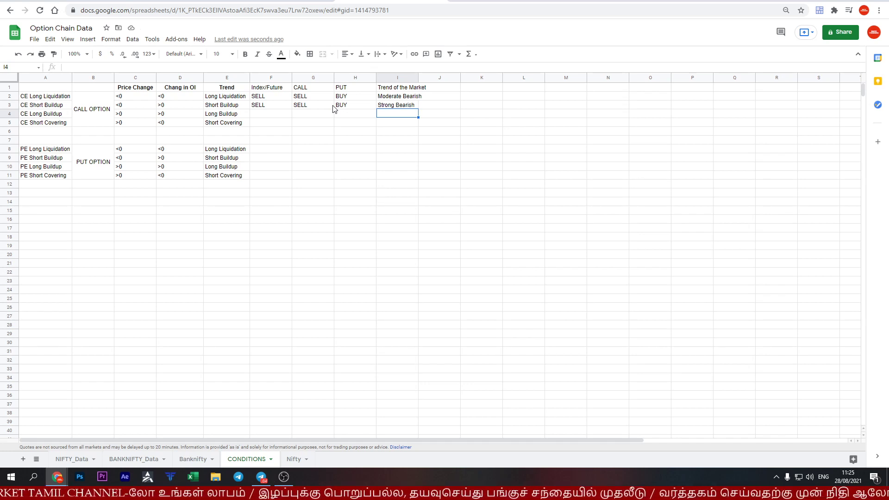
Fill row 4 with BUY, BUY and SELL and revise the bearish trend label above.
key("Left")
key("Left")
key("Left")
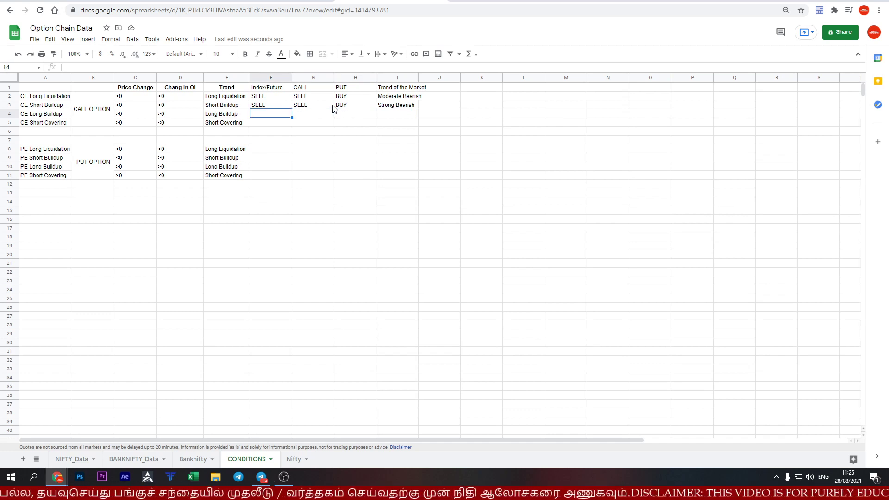
type("Buy")
key("BackSpace")
key("BackSpace")
type("UY")
key("Tab")
type("BUY")
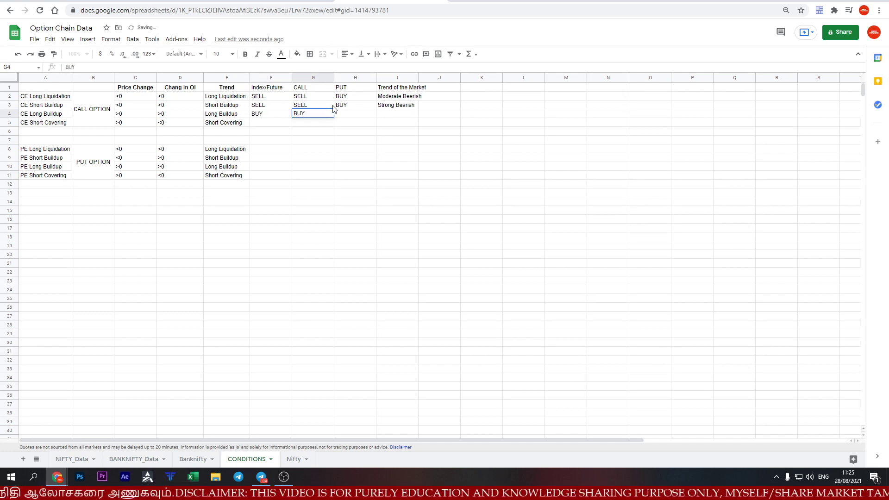
key("Tab")
type("SELL")
key("Tab")
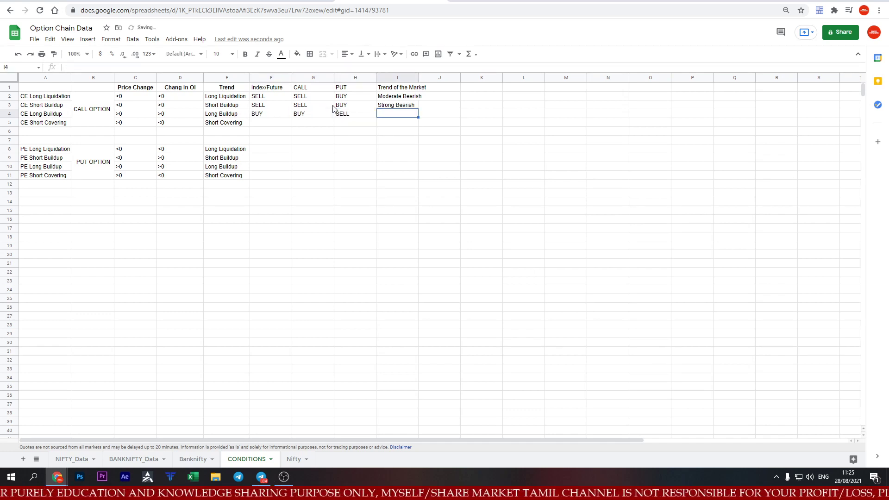
type("B")
key("Up")
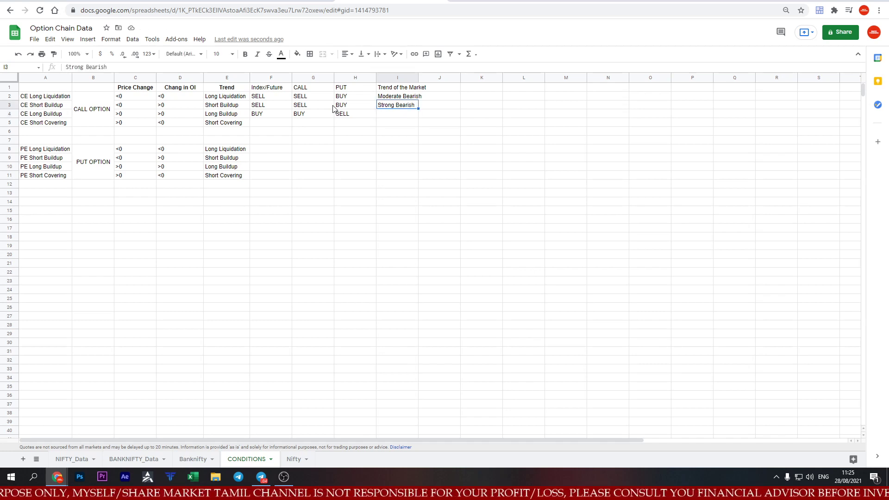
type("BEar")
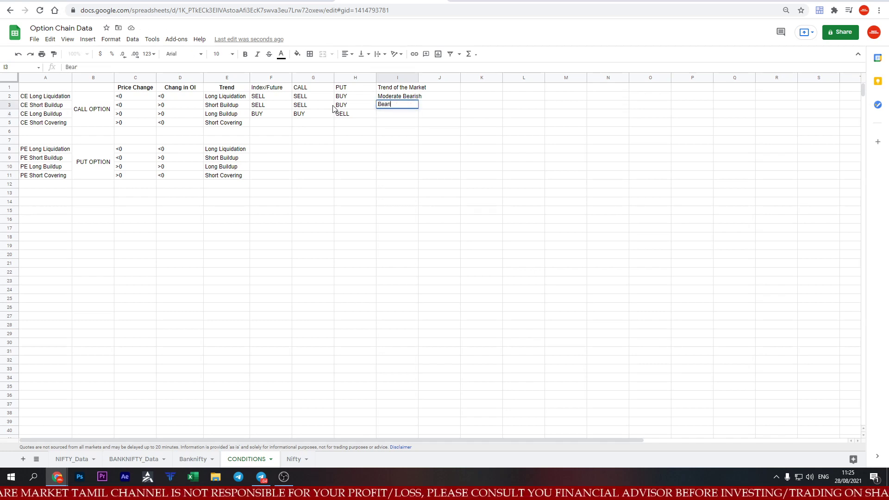
Fill row 5 with CALL BUY, PUT SELL and trend Moderate Bullish.
key("ctrl+v")
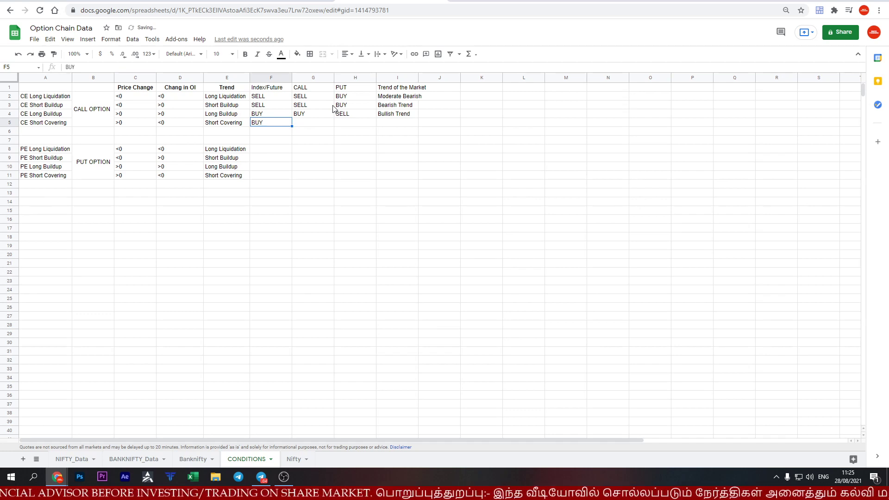
key("Right")
key("ctrl+v")
key("Right")
type("SELL")
key("Right")
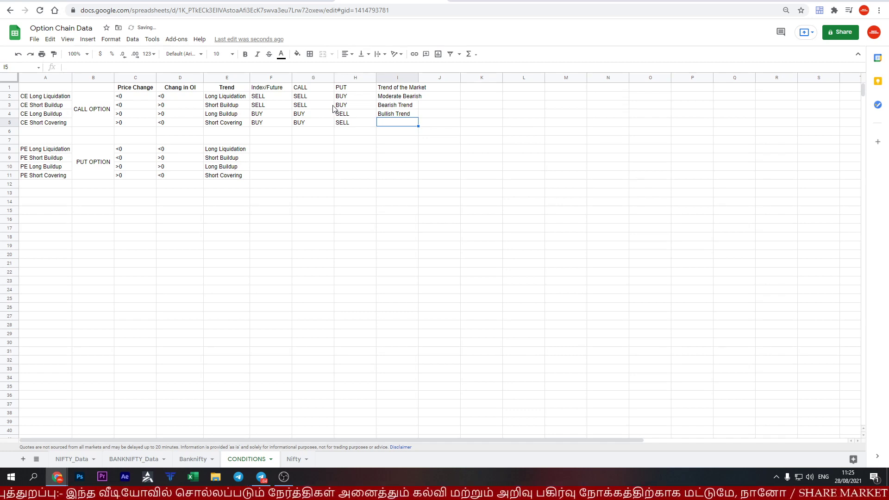
type("Moderate Bullish")
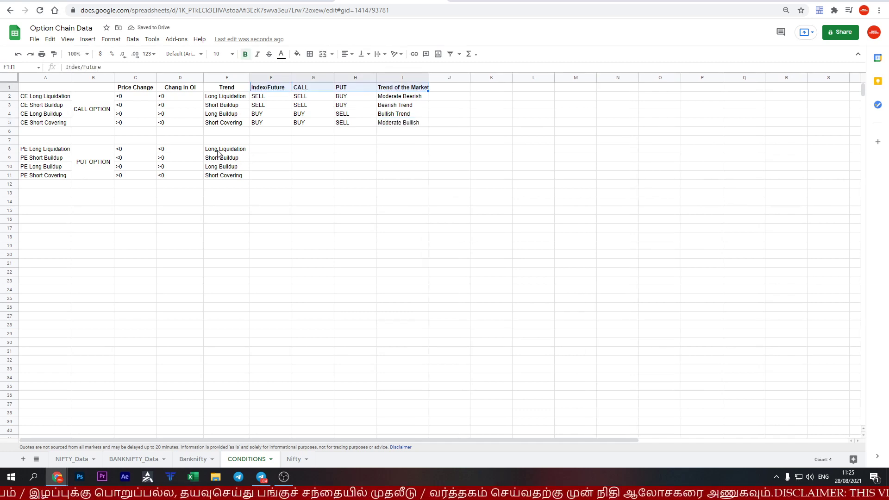
key("Up")
key("Up")
key("Up")
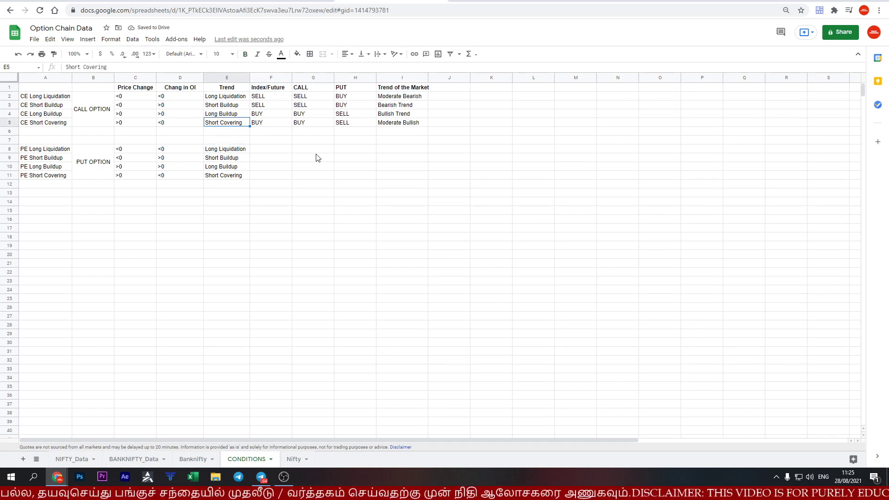
key("Down")
key("Down")
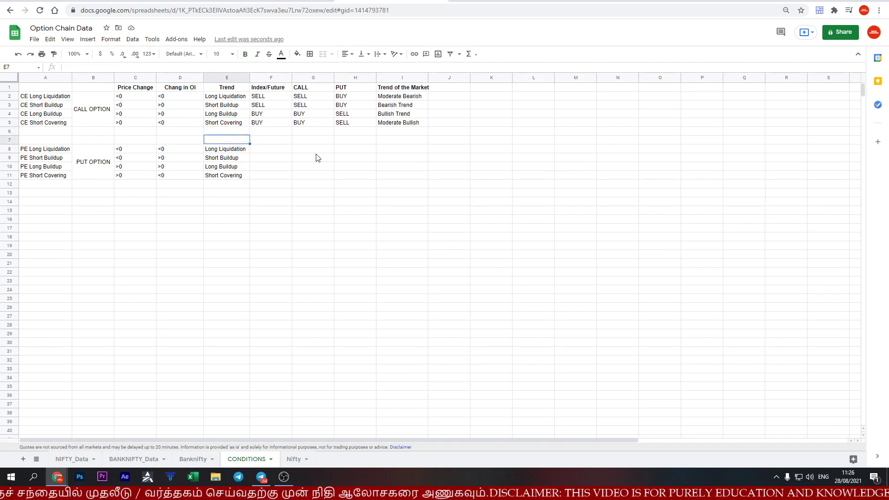
Fill PE row 8 with BUY, BUY, SELL and link its trend to Moderate Bullish in I5.
key("Down")
key("Right")
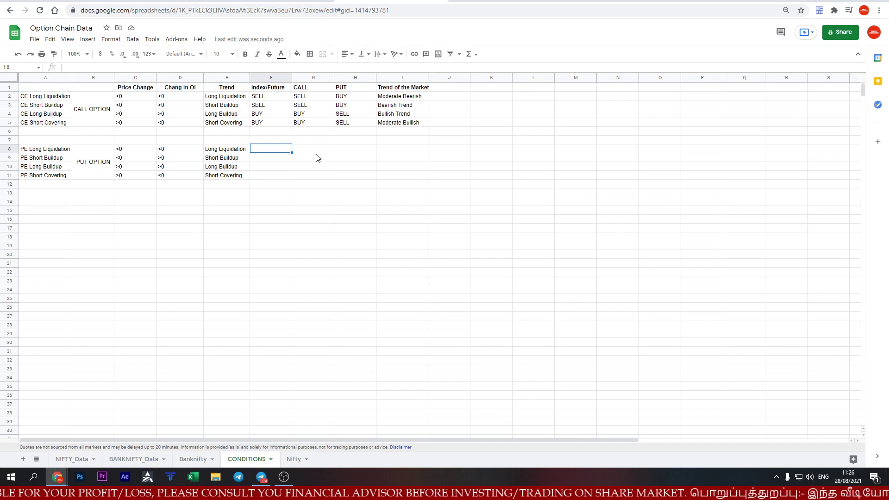
type("B")
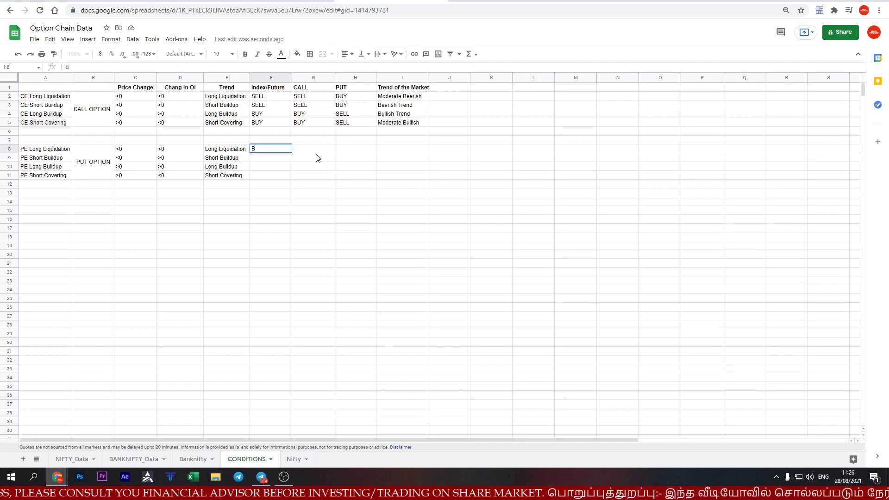
type("UY")
key("Tab")
type("BUY")
key("Tab")
type("SELL")
key("Tab")
type("=")
left_click(402, 96)
left_click(402, 122)
key("Return")
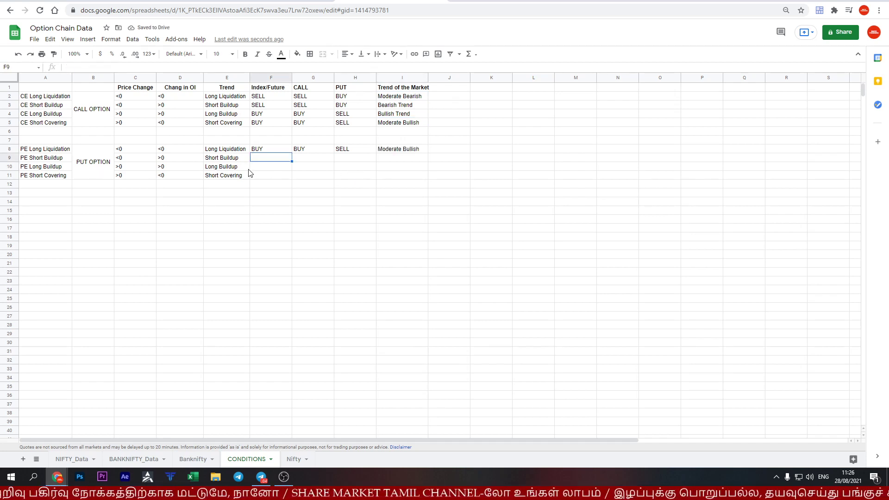
Enter BUY, BUY, SELL in row 9 with a Bearish Trend label.
type("BUY")
key("Tab")
type("B")
key("Tab")
type("SELL")
key("Tab")
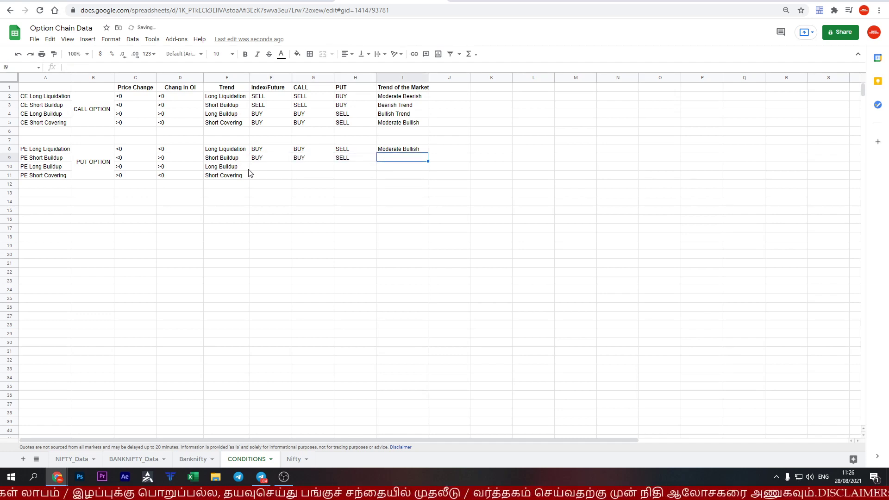
type("Bea")
key("Return")
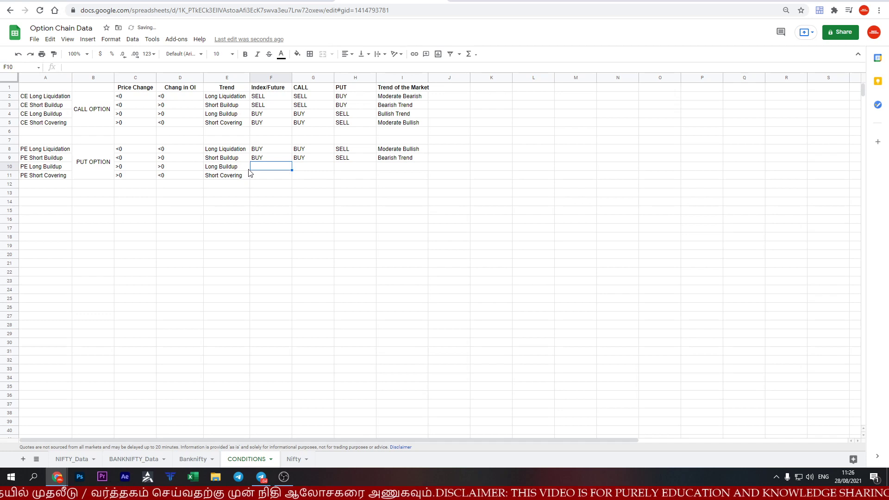
Enter SELL, SELL, BUY in row 10 with a Moderate trend label.
type("SELL")
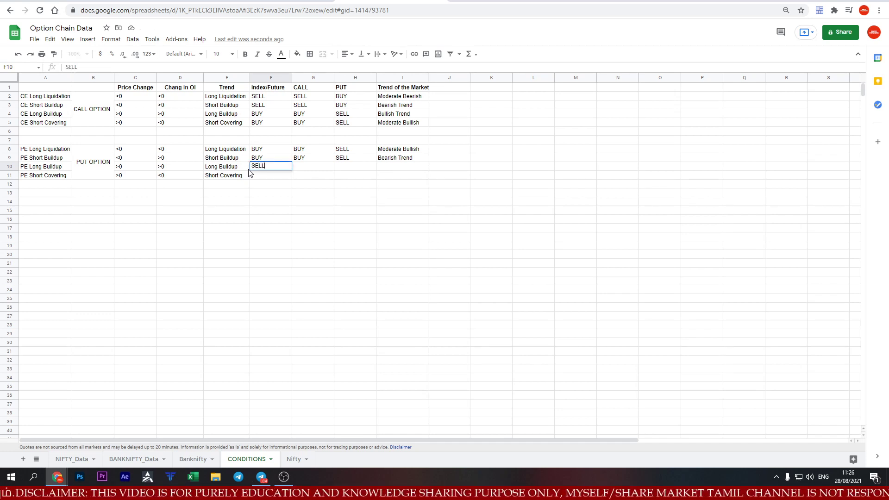
key("Tab")
type("SE")
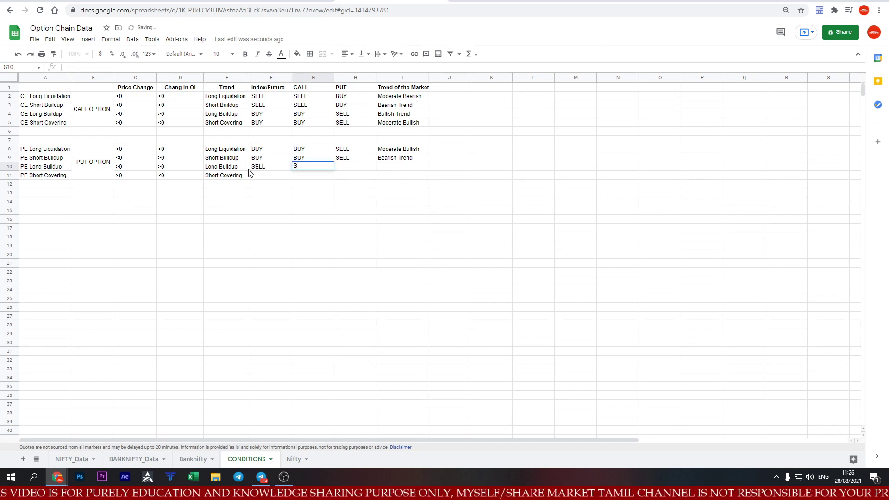
type("LL")
key("Tab")
type("BUY")
key("Tab")
type("Mode")
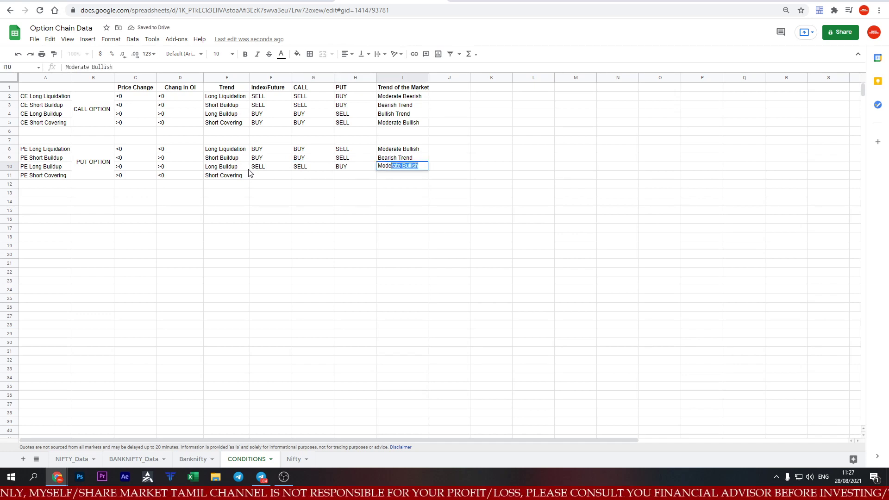
key("Down")
key("Return")
Correct row 9's trend to Bullish Trend and row 10's trend to Bearish Trend.
key("Left")
key("Up")
key("Right")
type("Bullish Trend")
key("Return")
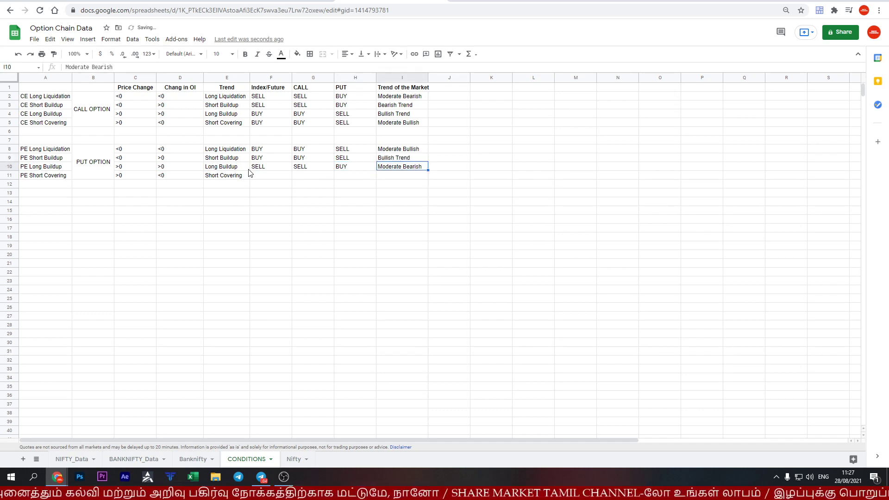
key("Left")
key("Left")
key("Left")
key("Down")
key("Left")
key("Right")
key("Right")
key("Right")
key("Up")
key("Right")
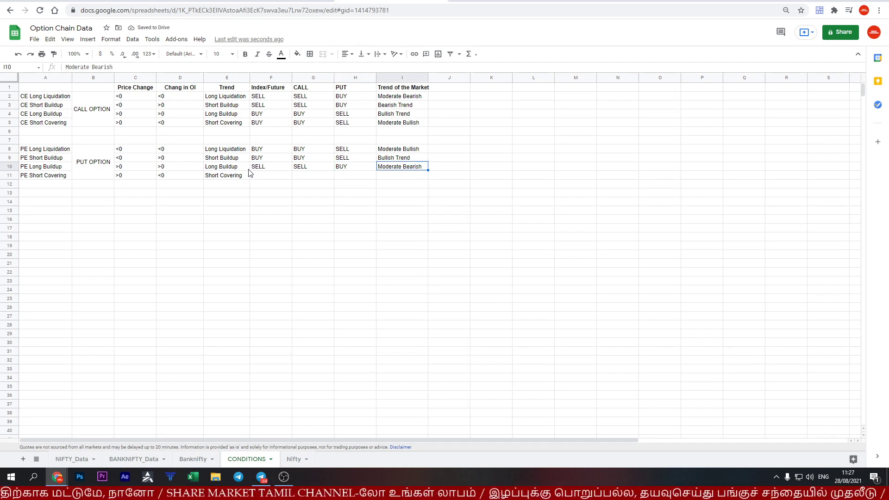
type("Be")
key("Return")
Enter SELL, SELL, BUY in row 11 with the trend Moderate Bearish.
key("Left")
key("Left")
key("Left")
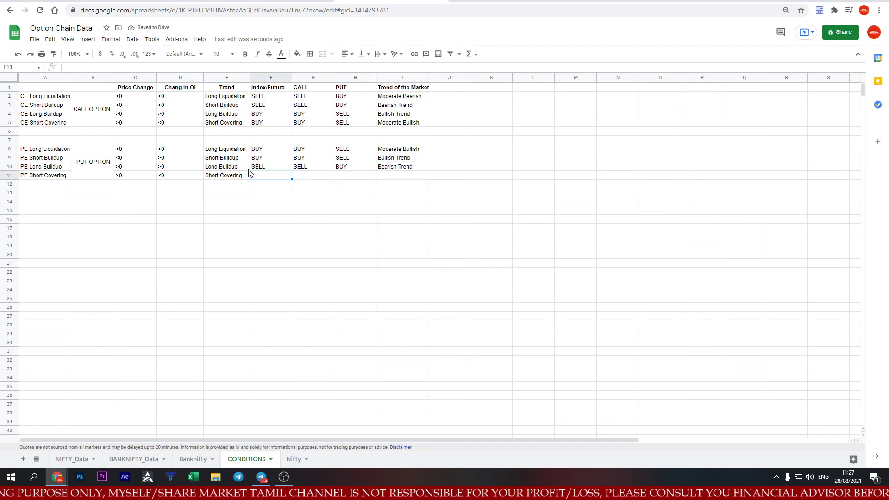
type("SELL")
key("Tab")
type("SELL")
key("Tab")
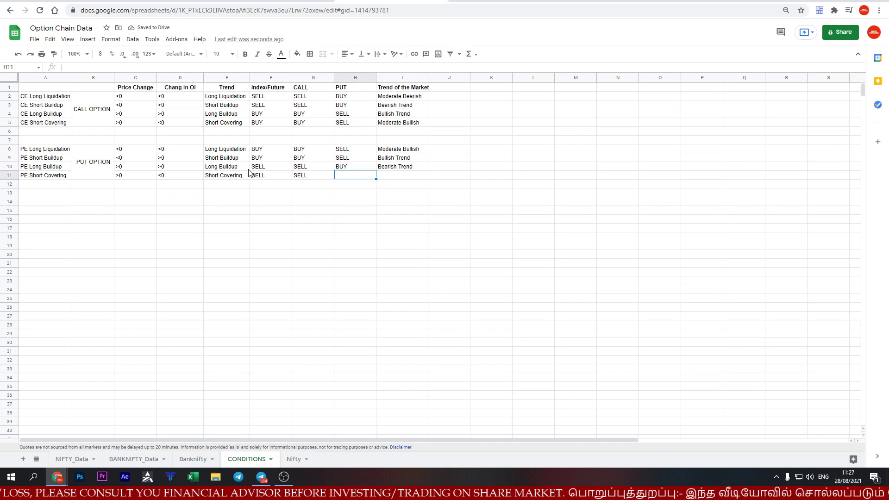
type("BUY")
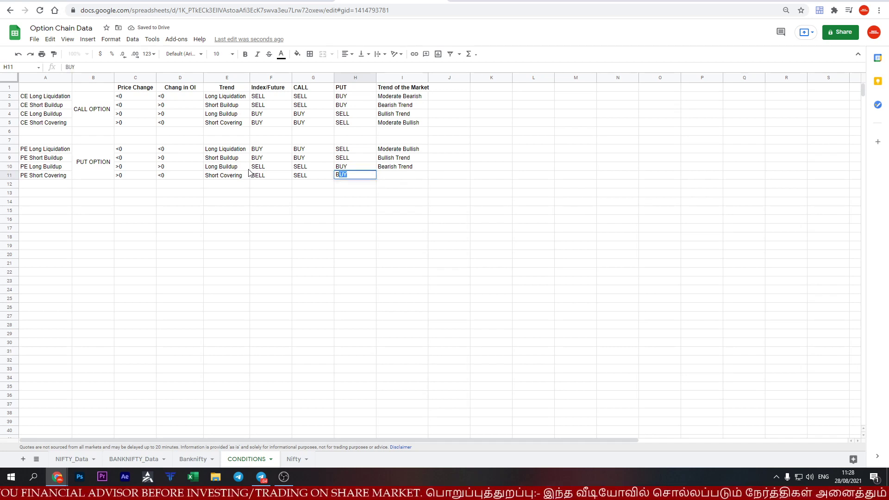
key("Tab")
type("Moderate Bull")
key("BackSpace")
key("BackSpace")
key("BackSpace")
type("earish")
key("Return")
key("Up")
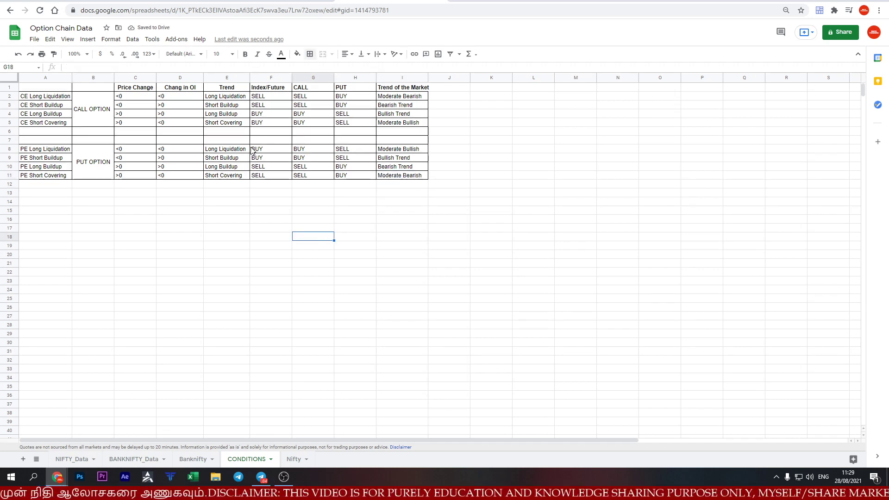
Shade the CALL OPTION label light orange and the PUT OPTION label green.
left_click(95, 113)
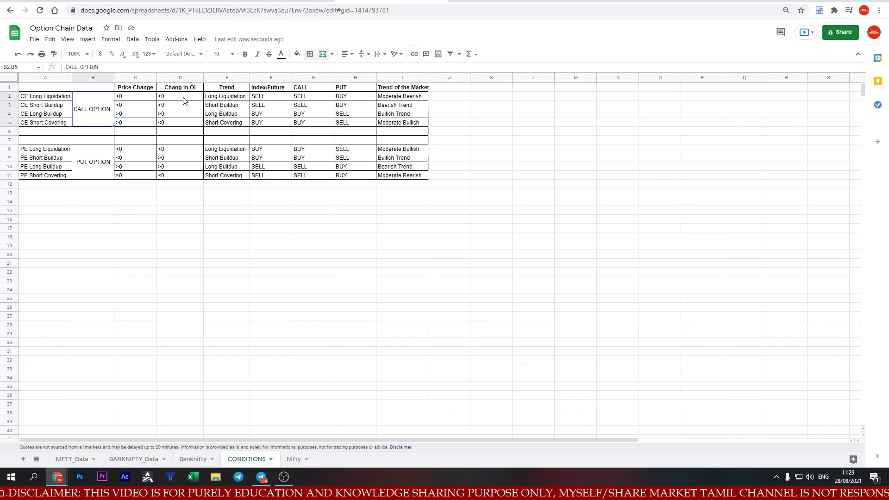
left_click(298, 54)
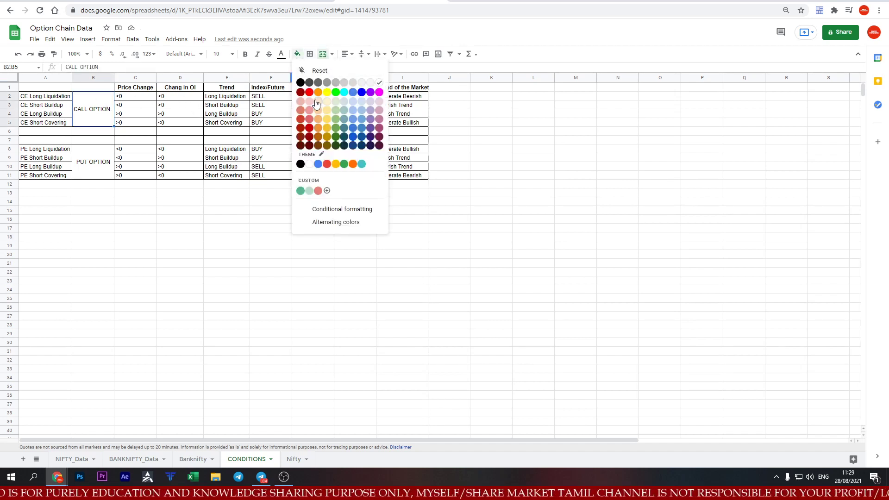
left_click(319, 110)
left_click(105, 167)
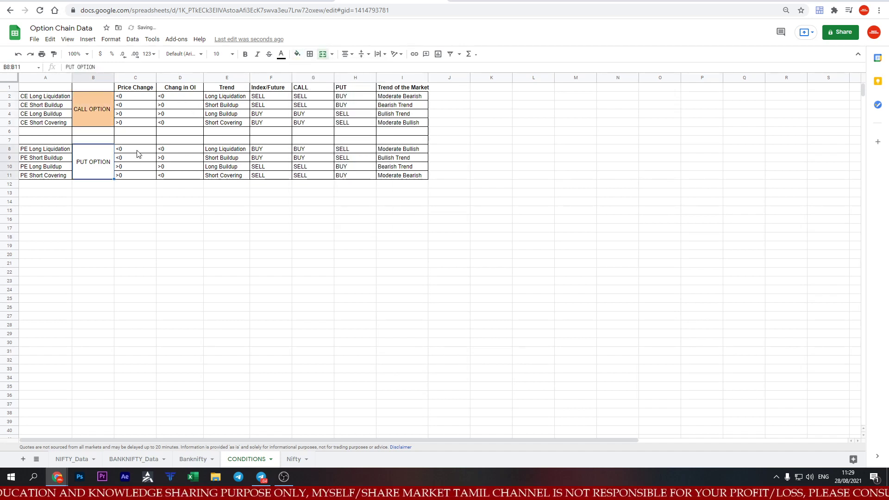
left_click(299, 54)
left_click(336, 120)
left_click(573, 167)
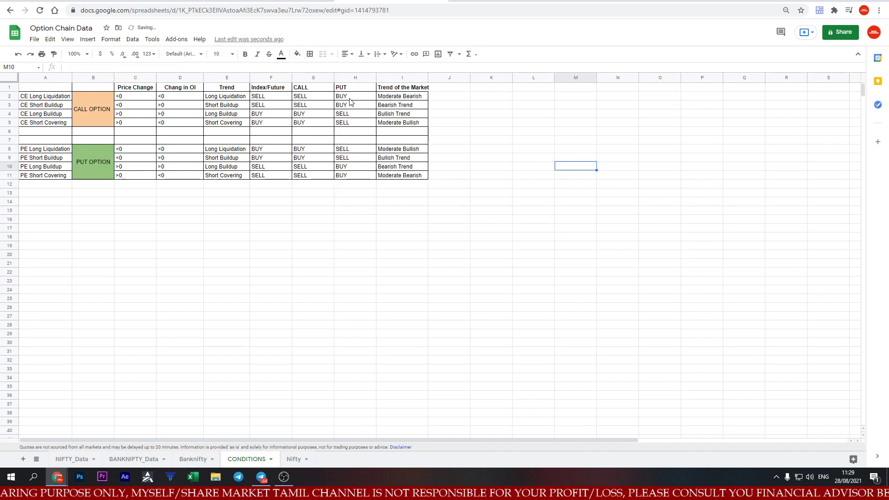
Review the Price Change, Change in OI and Trend entries, then go to NIFTY_Data.
left_click_drag(145, 102, 139, 179)
left_click_drag(225, 98, 222, 187)
left_click(135, 98)
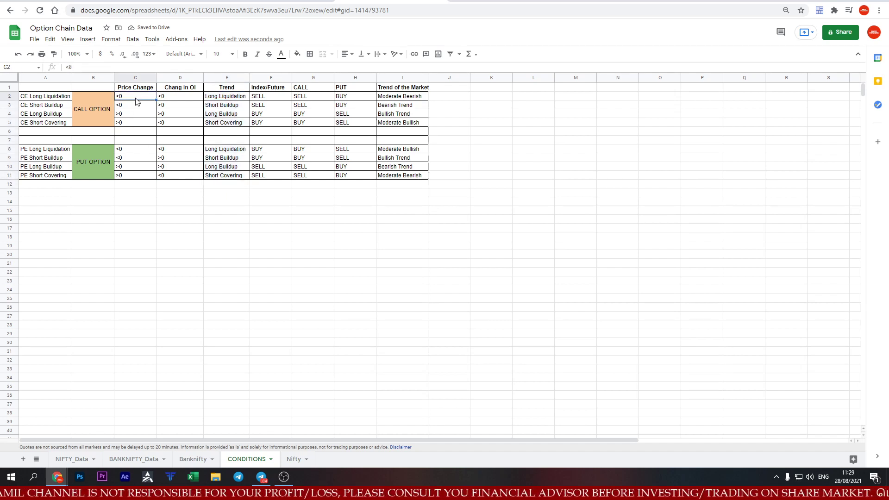
left_click(185, 101)
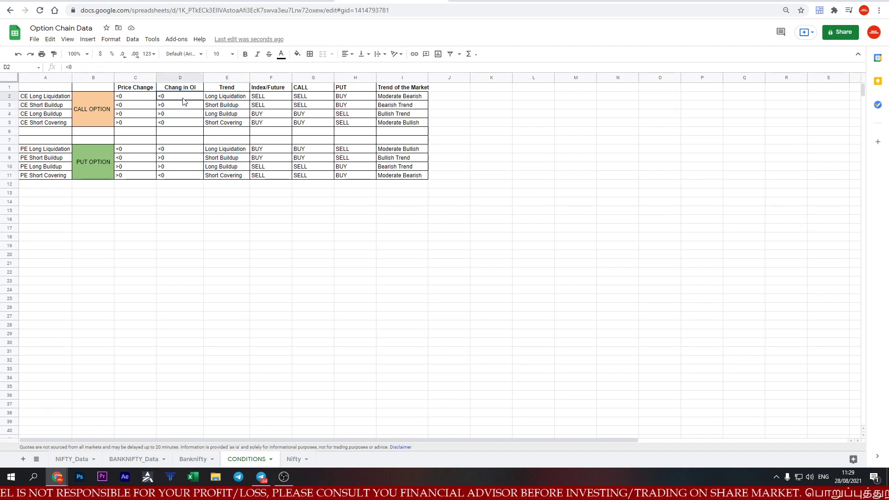
left_click(226, 99)
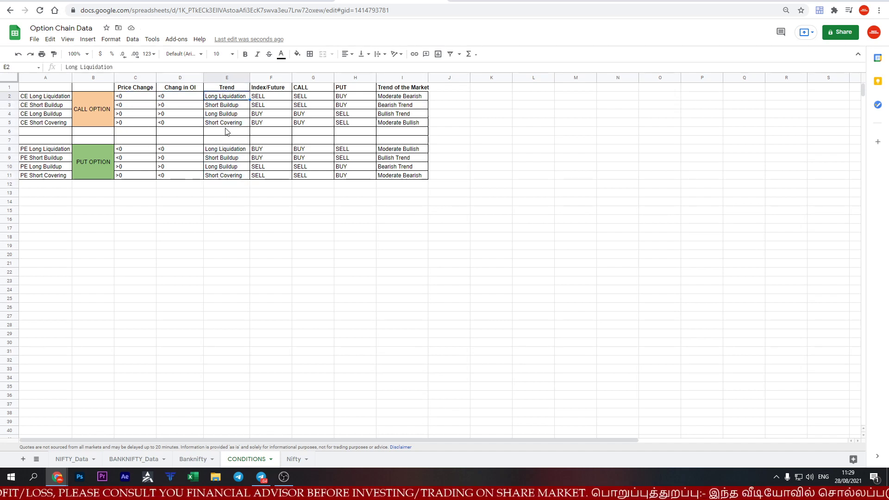
key("Right")
key("Right")
key("Right")
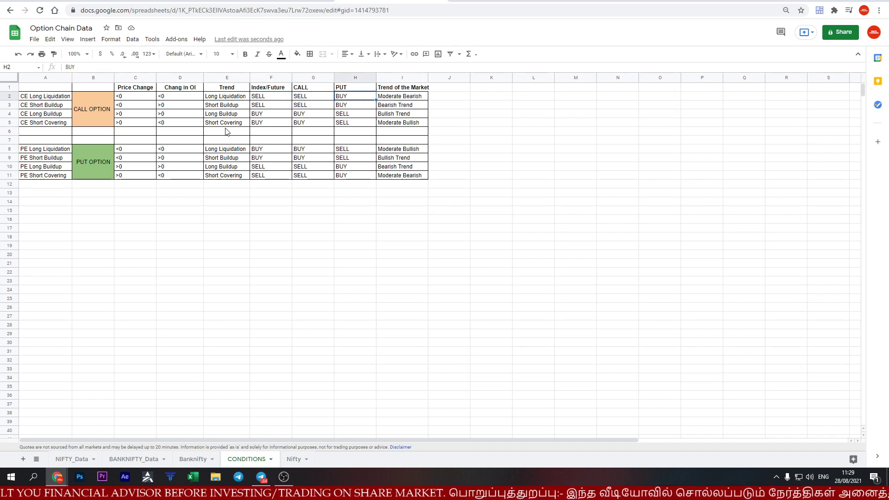
key("Right")
key("Down")
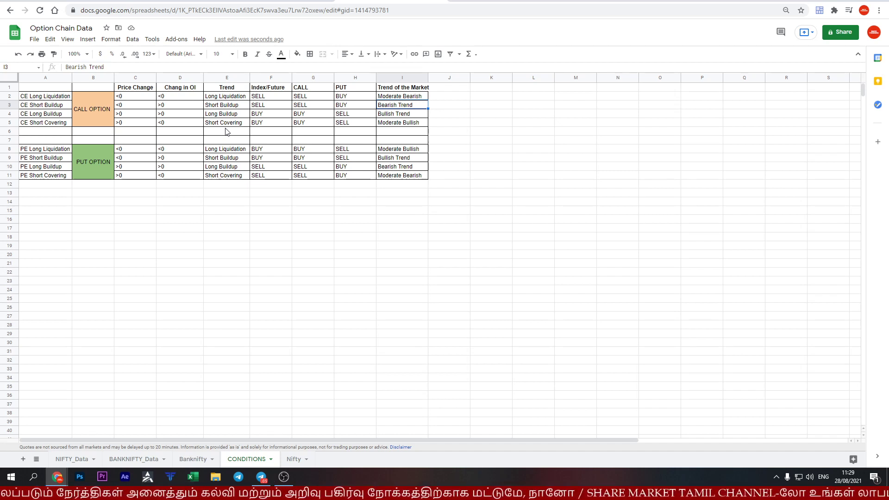
left_click(75, 460)
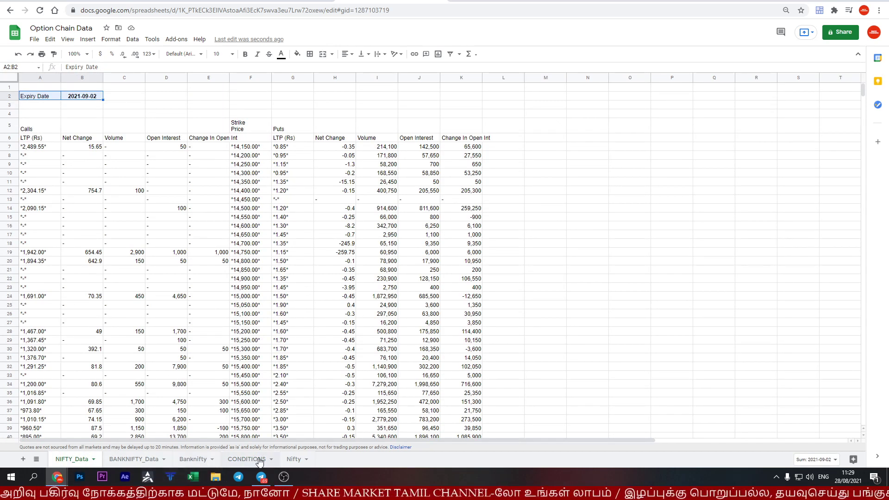
left_click(143, 460)
left_click(202, 459)
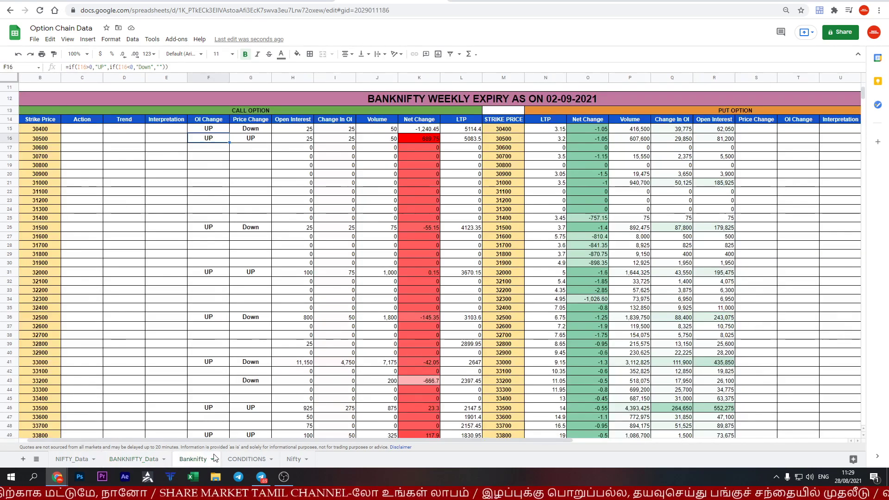
left_click(294, 459)
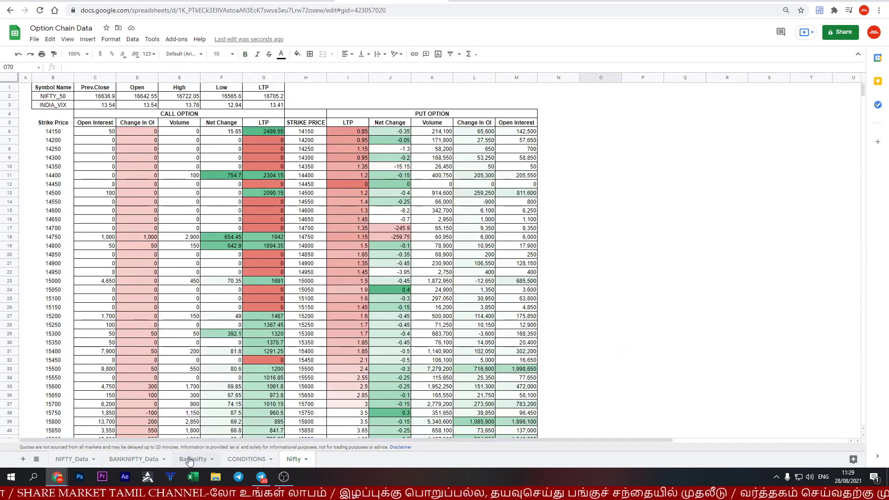
left_click(189, 458)
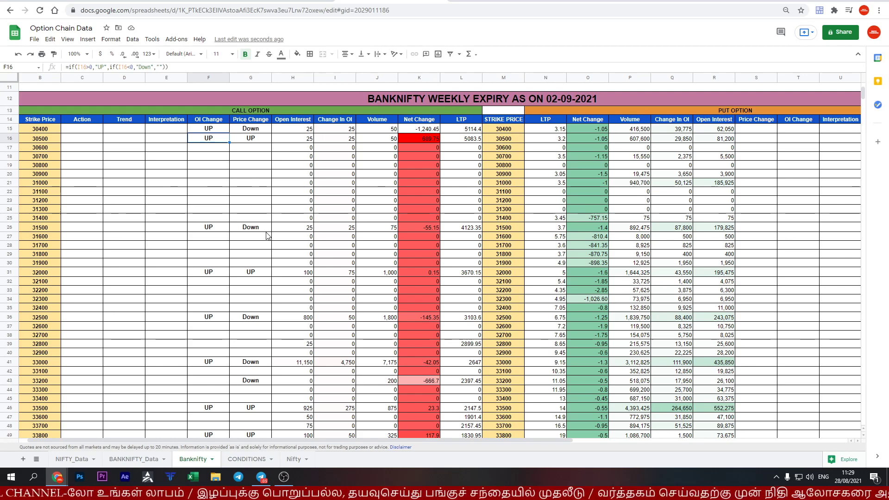
key("Up")
key("Left")
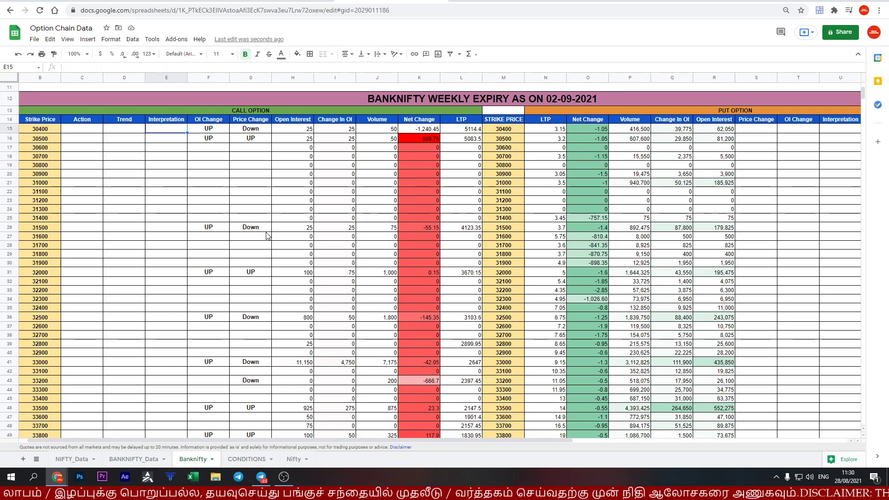
left_click(213, 133)
left_click(238, 133)
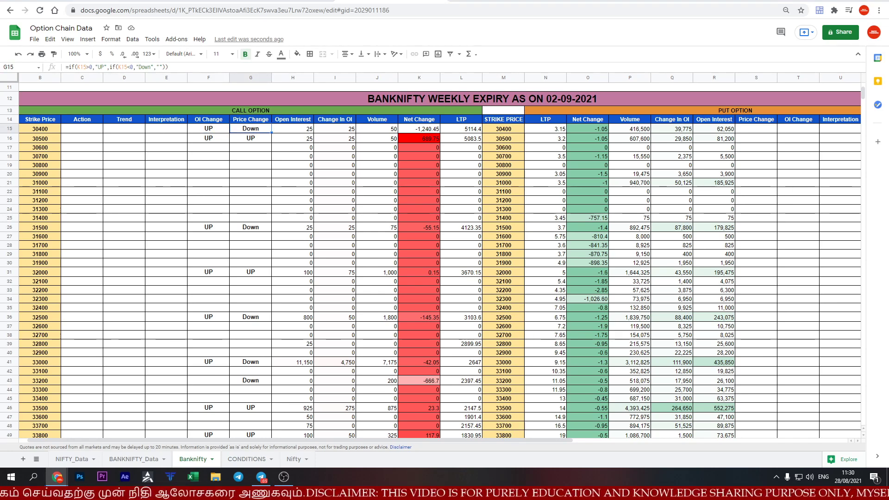
left_click(164, 129)
Start E15 with =if(AND(K15<0,I15<0),"Long Liquidation", after checking the CONDITIONS sheet.
type("=if(AND(")
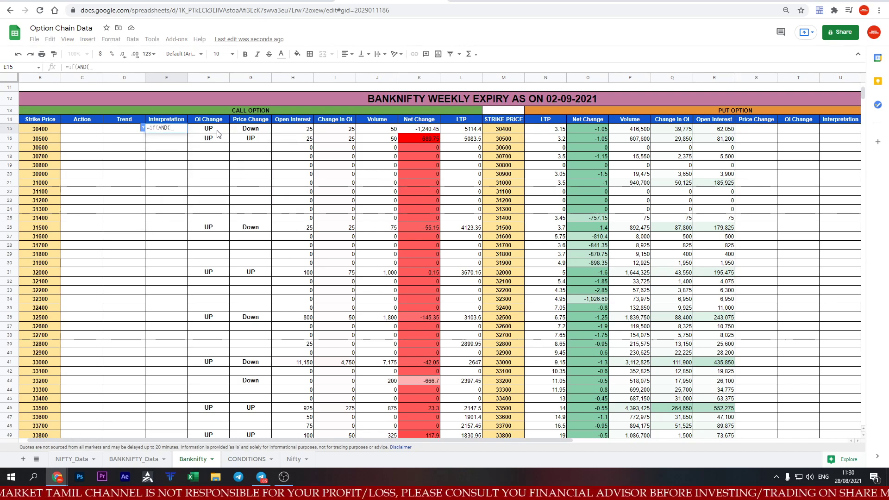
left_click(257, 461)
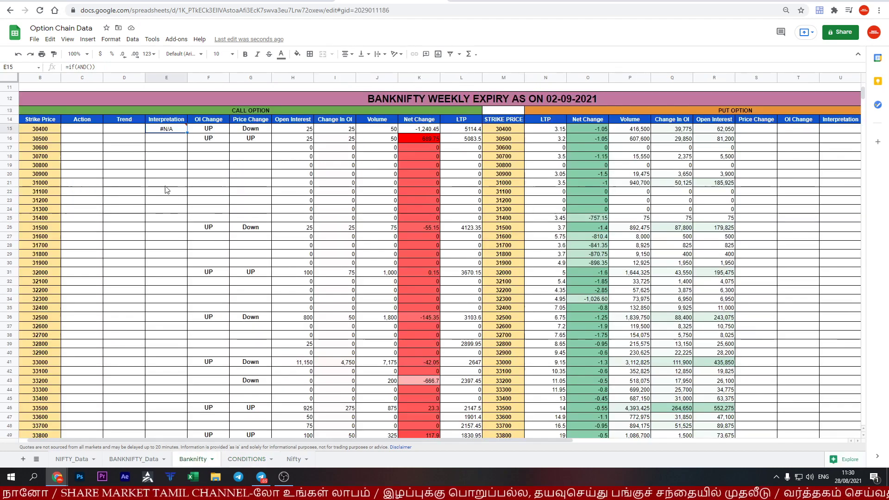
left_click(192, 460)
key("Return")
key("BackSpace")
key("BackSpace")
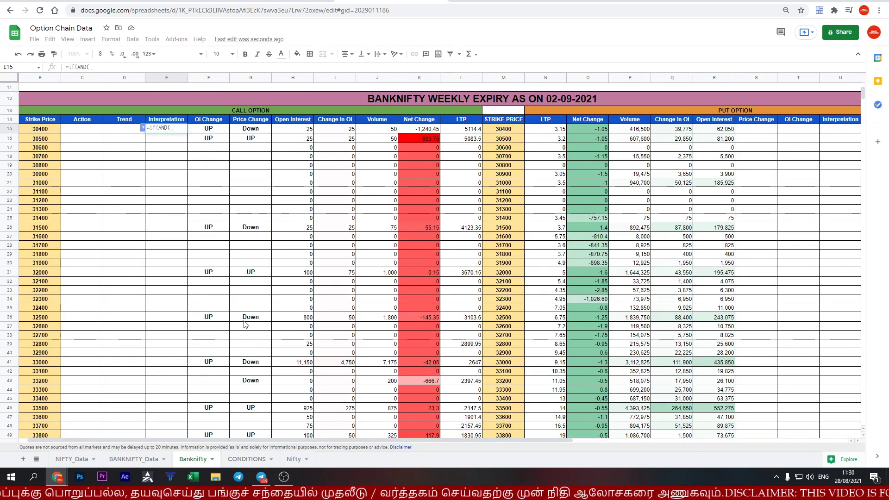
left_click(237, 464)
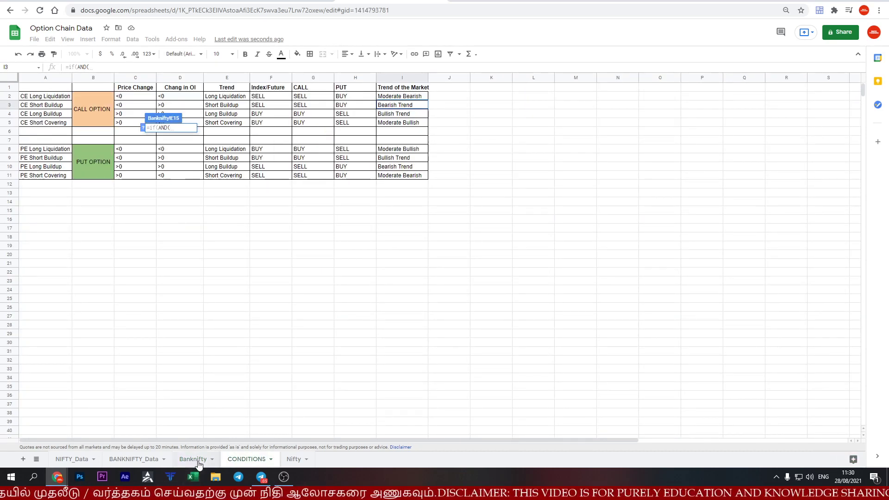
left_click(198, 464)
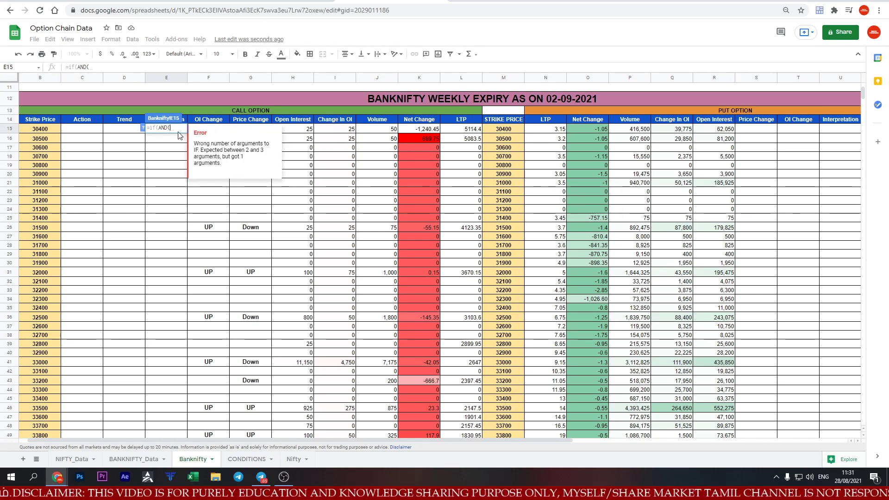
left_click(247, 459)
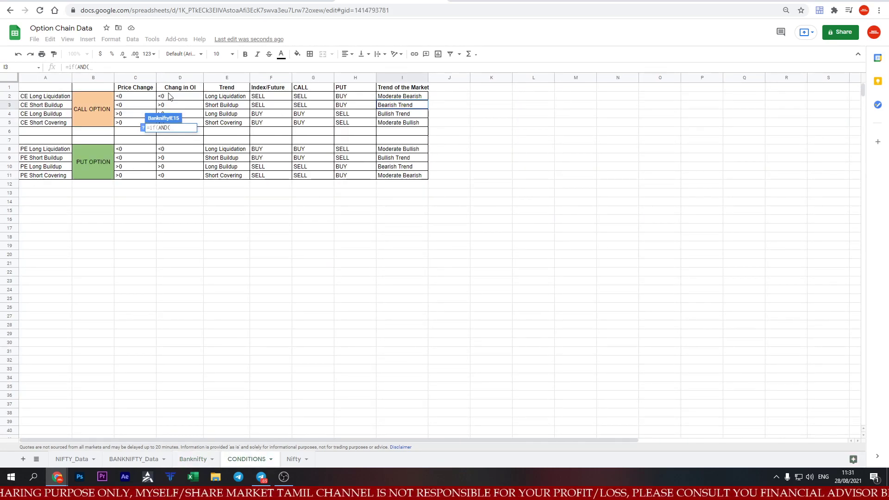
left_click(192, 460)
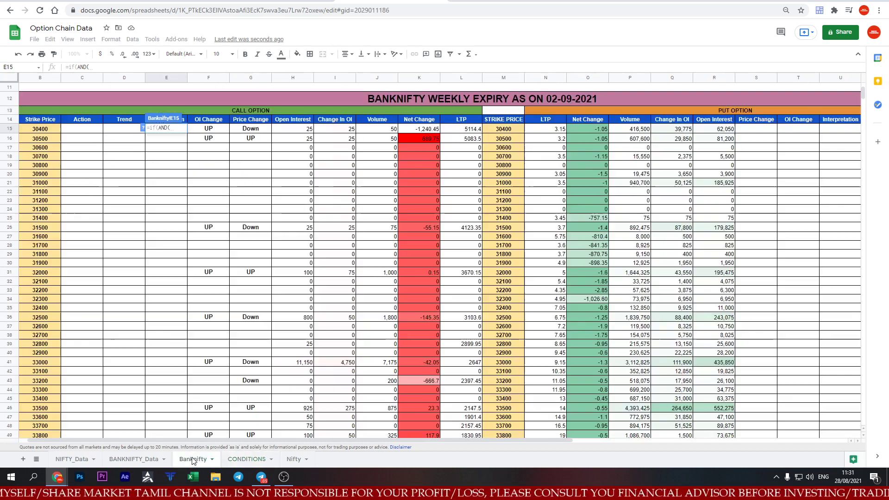
left_click(415, 133)
type("<0,")
left_click(335, 131)
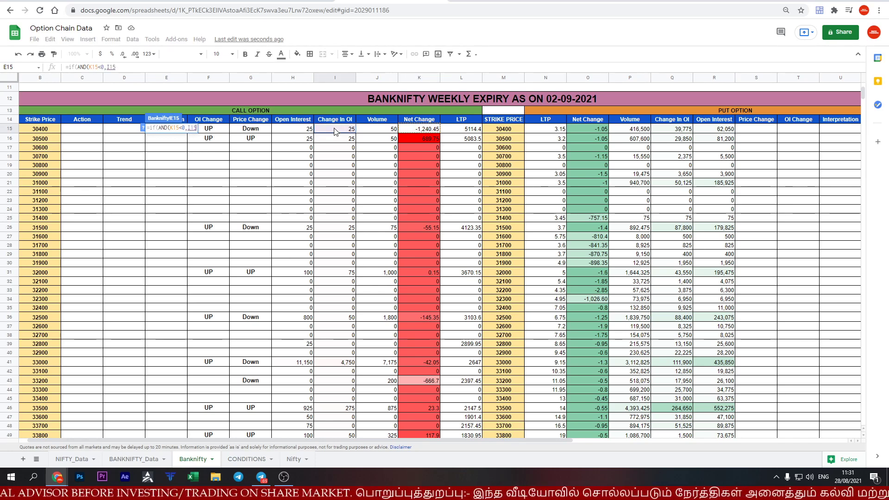
type("<0")
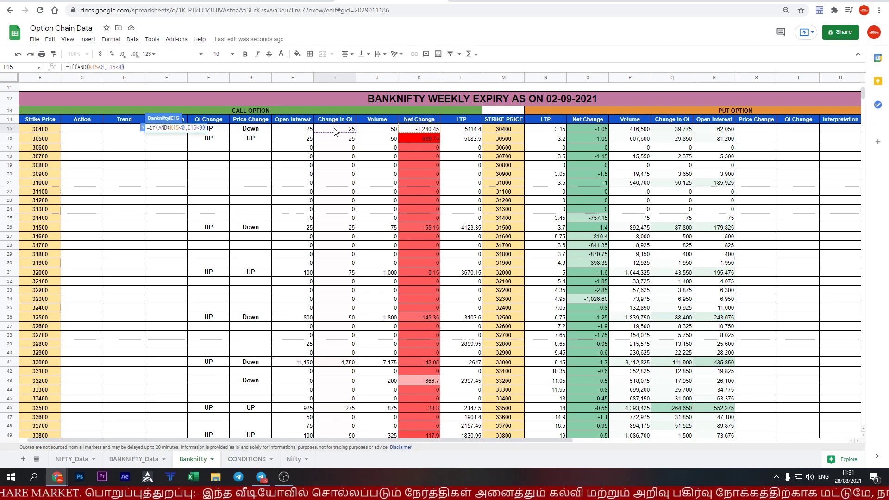
type("),")
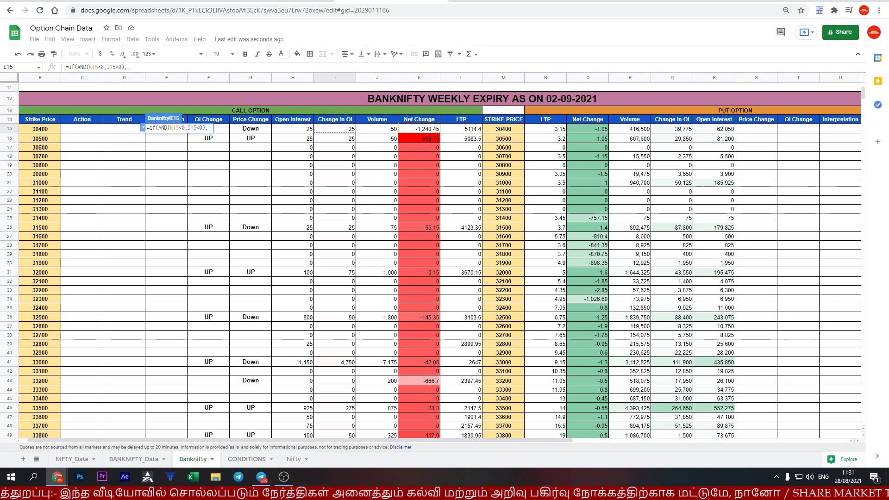
type("\"Long Liquidation\",")
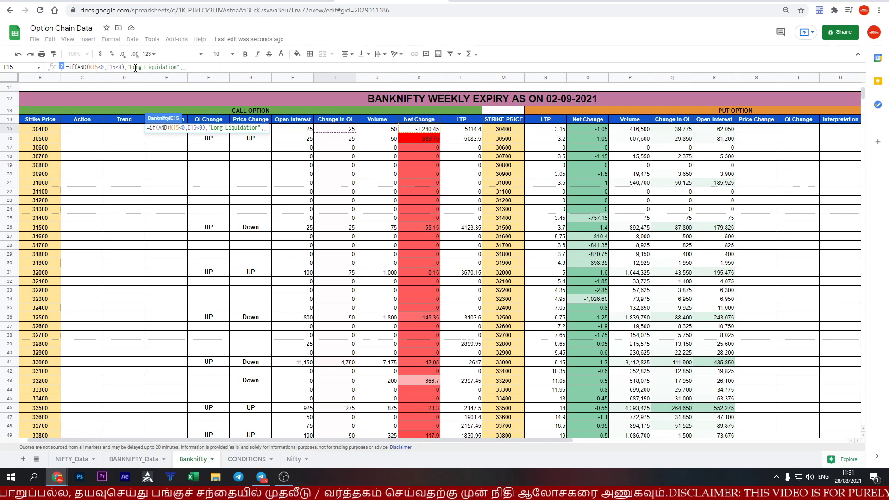
Append the nested clause if(AND(K15<0,I15>0),"Short Buildup", to E15's formula.
left_click(247, 459)
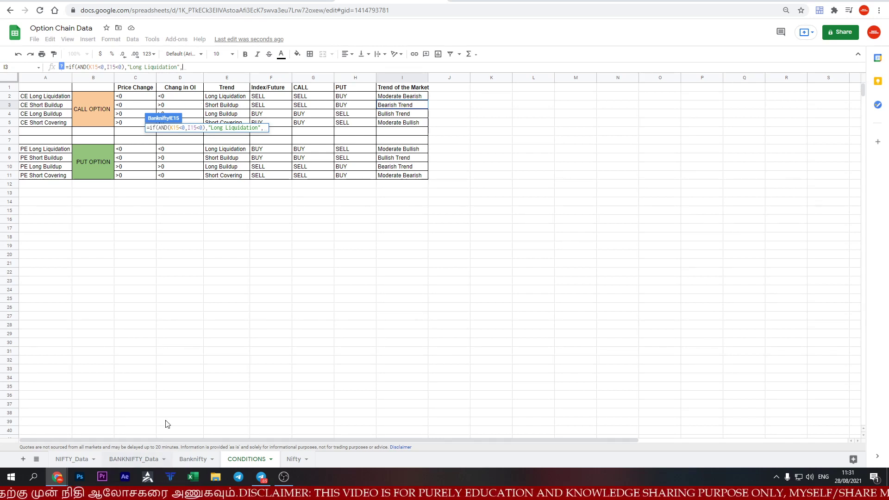
left_click(149, 460)
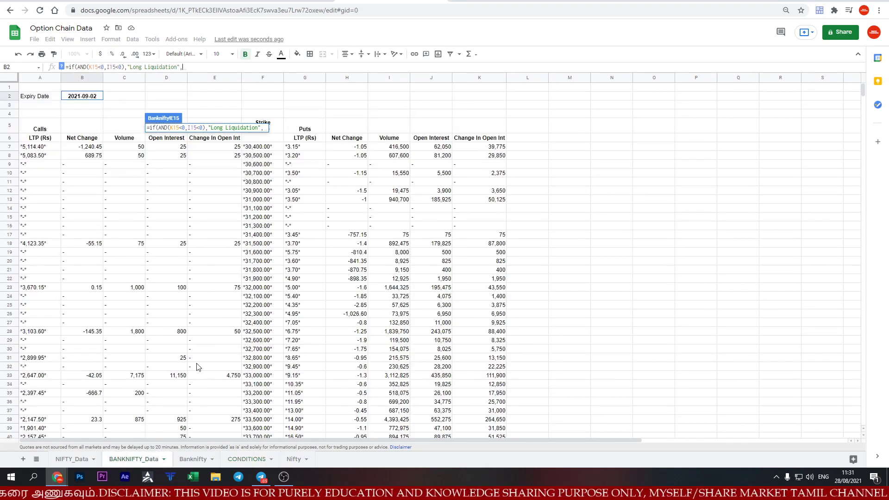
left_click(184, 68)
type("if(AND(")
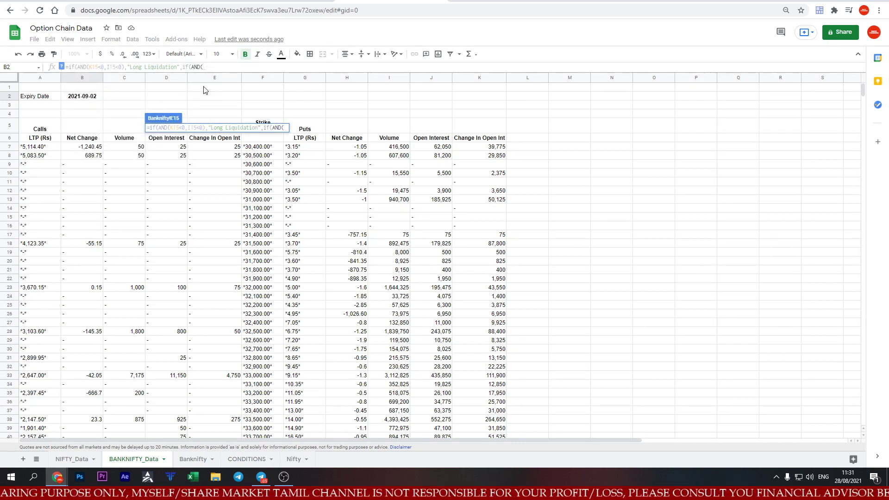
left_click(193, 461)
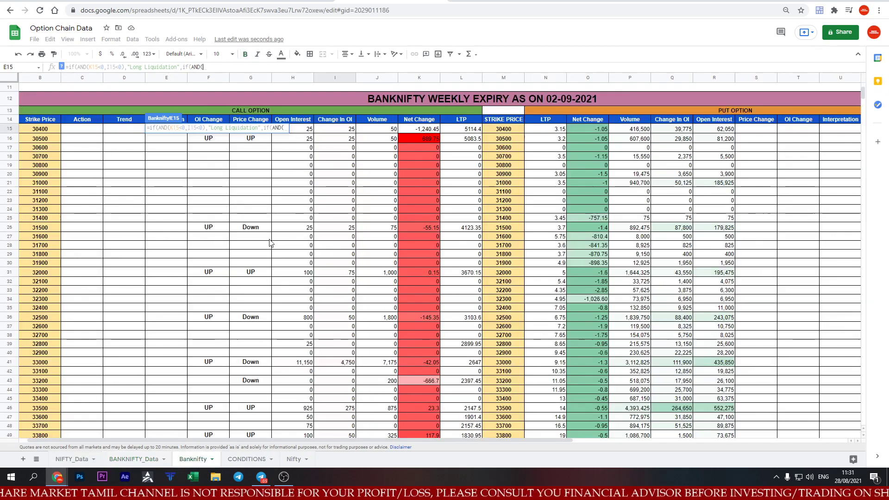
left_click(422, 129)
type("<0,")
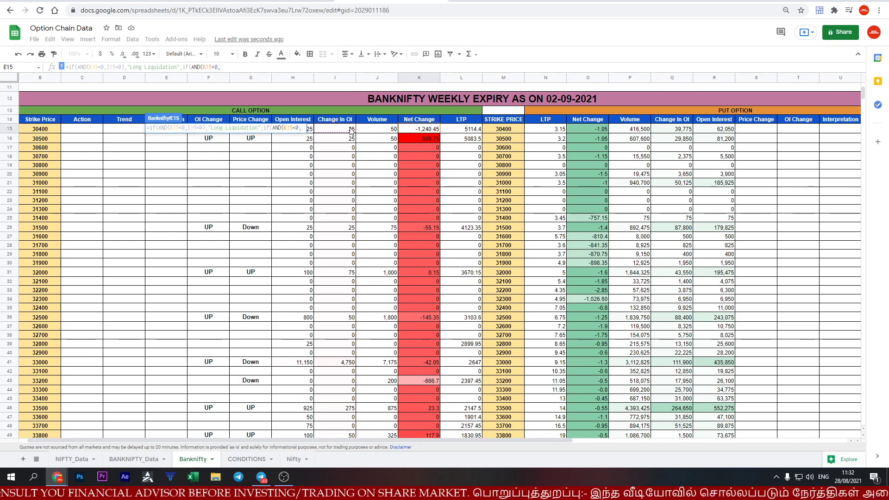
left_click(349, 130)
type(">0")
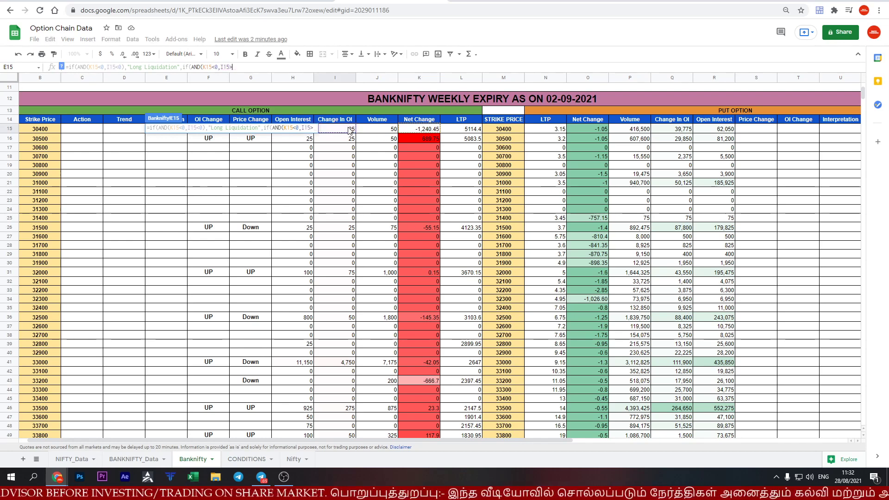
type(")")
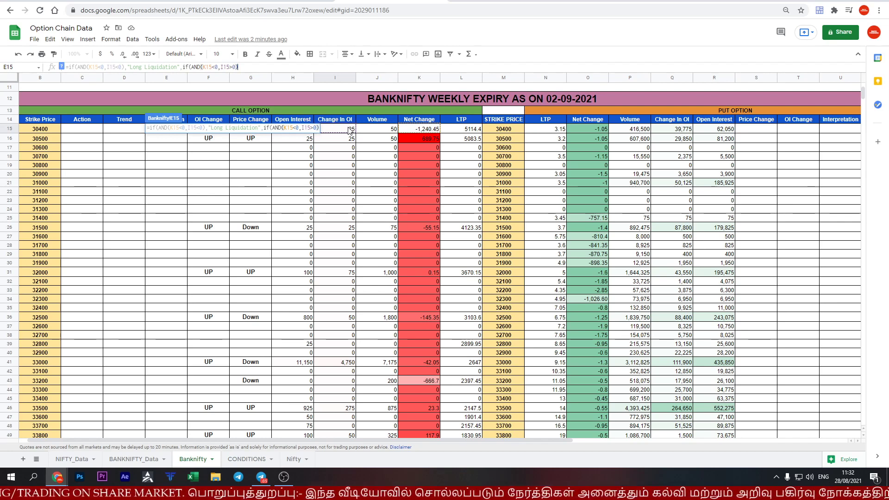
type(",\"Short Buildup\"")
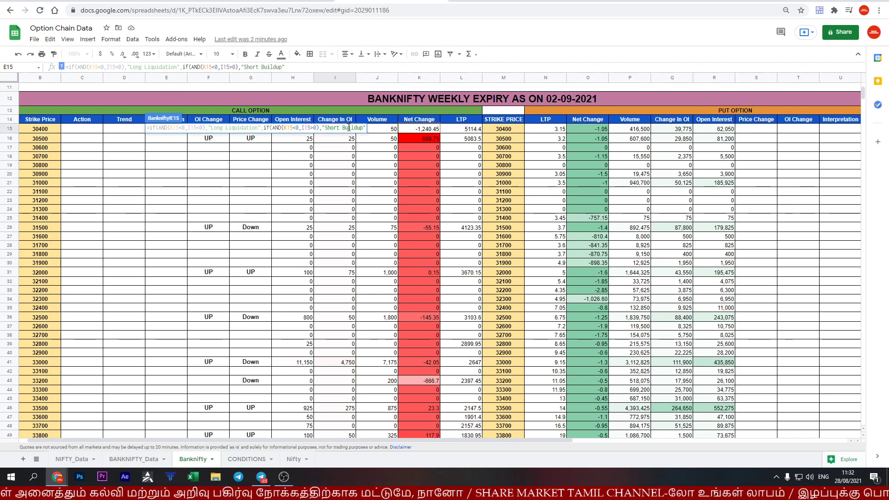
type(",")
left_click(246, 459)
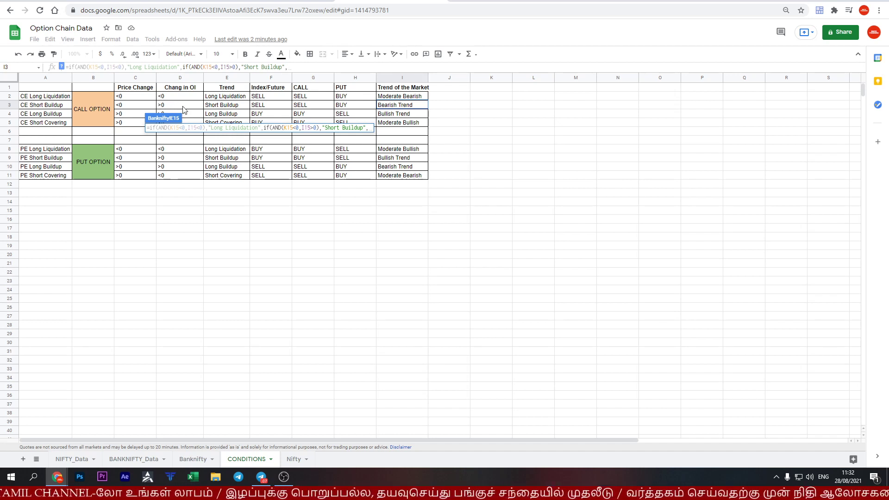
scroll(183, 101, "down", 3)
scroll(183, 101, "up", 2)
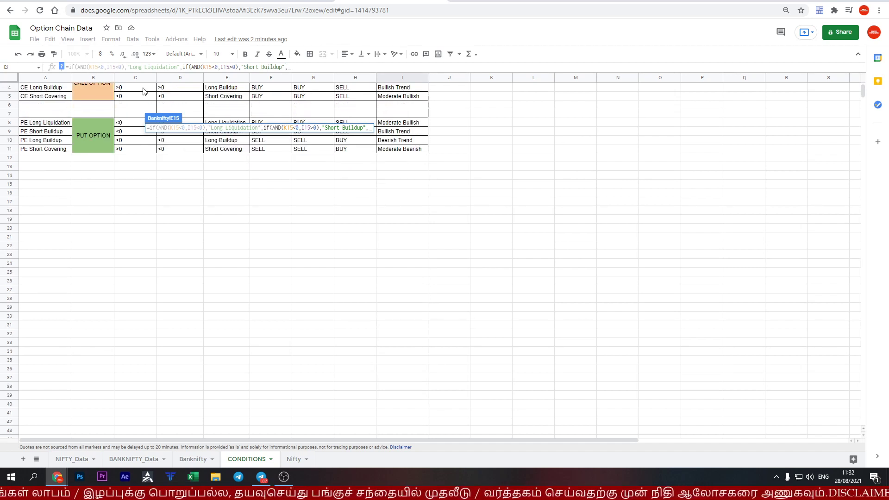
scroll(201, 137, "up", 1)
scroll(200, 137, "up", 1)
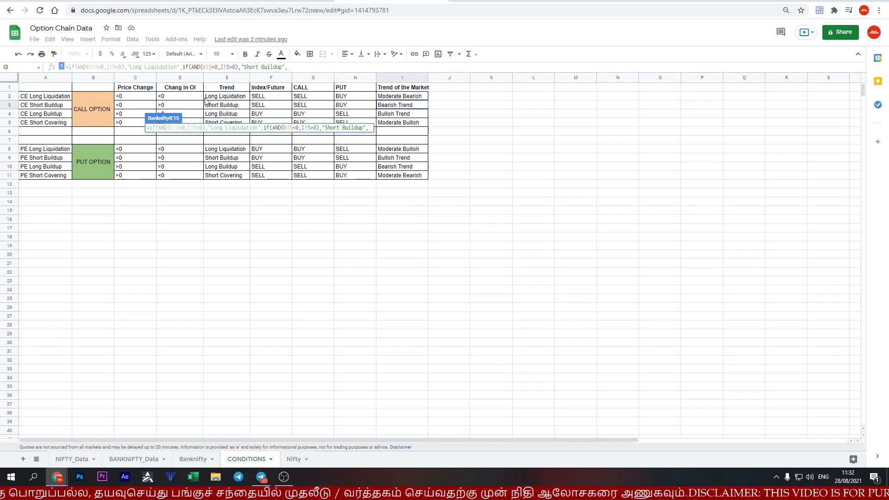
Append if(AND(K15>0,I15>0),"Long Buildup", to E15's formula, verifying against CONDITIONS.
left_click(200, 463)
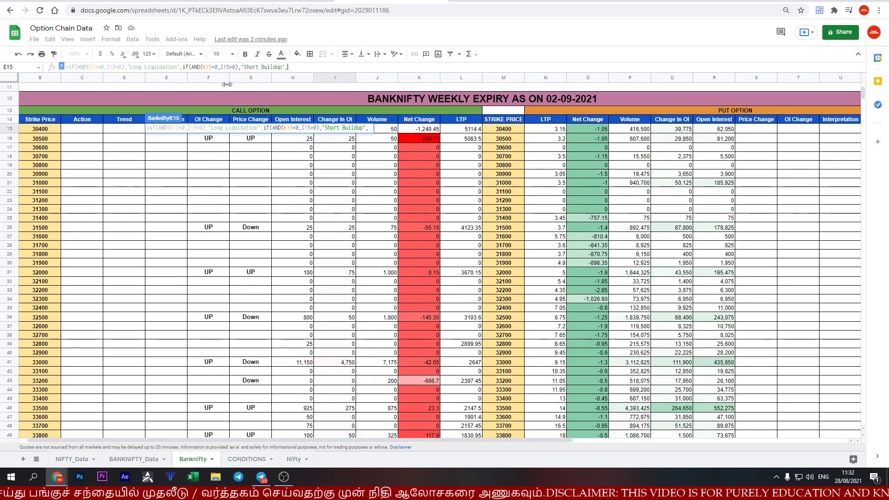
type("if(AND(")
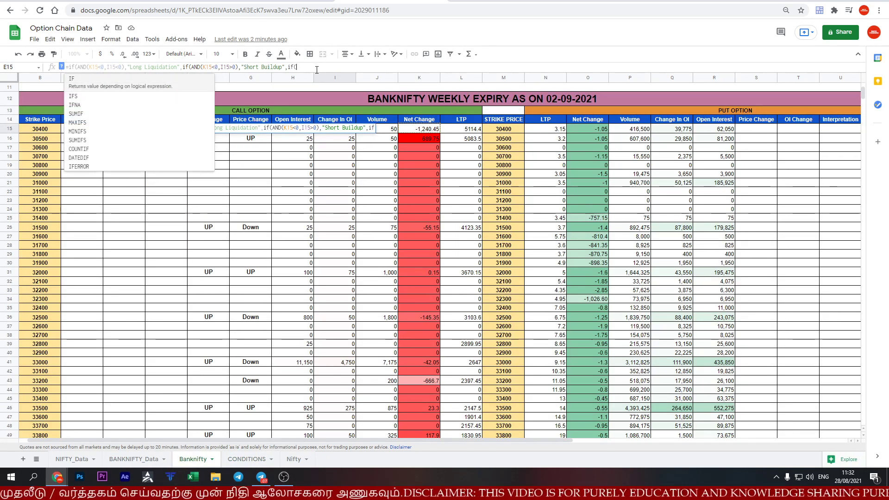
left_click(426, 130)
type(">0,")
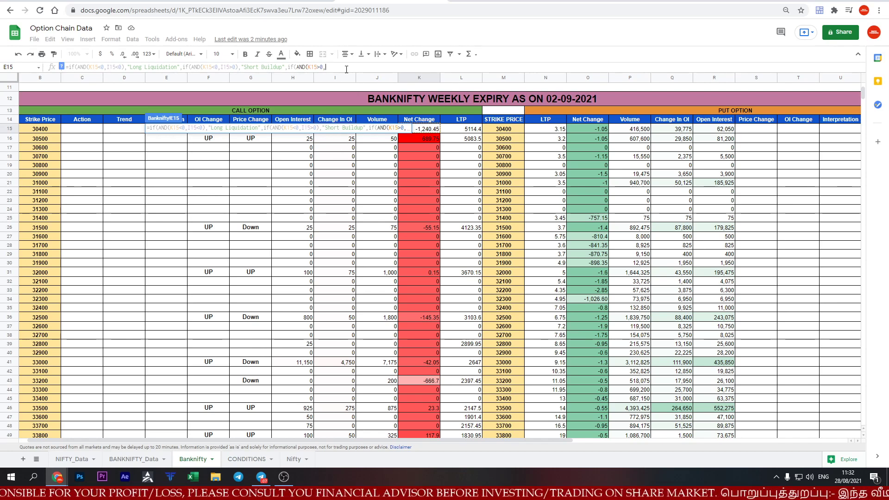
type("I")
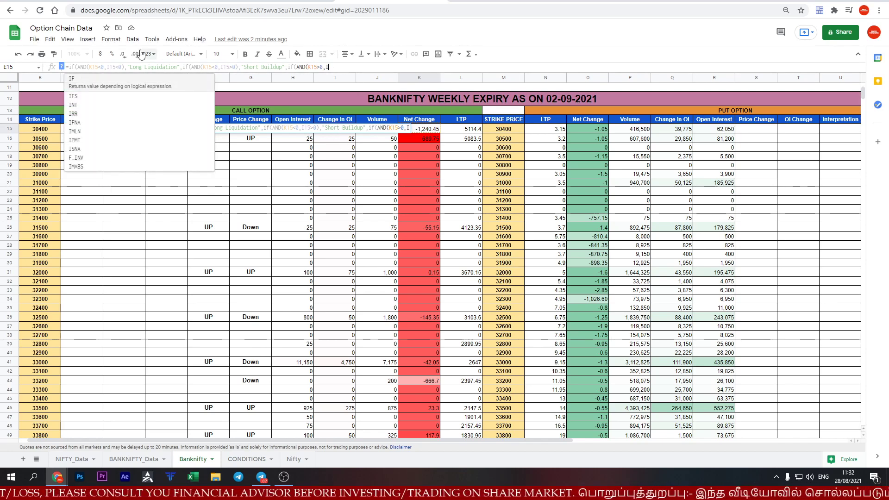
type("15")
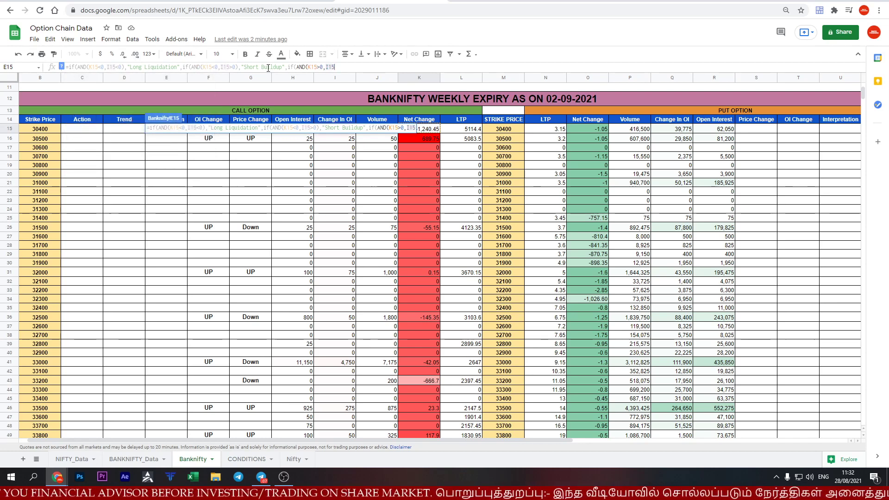
type(">0")
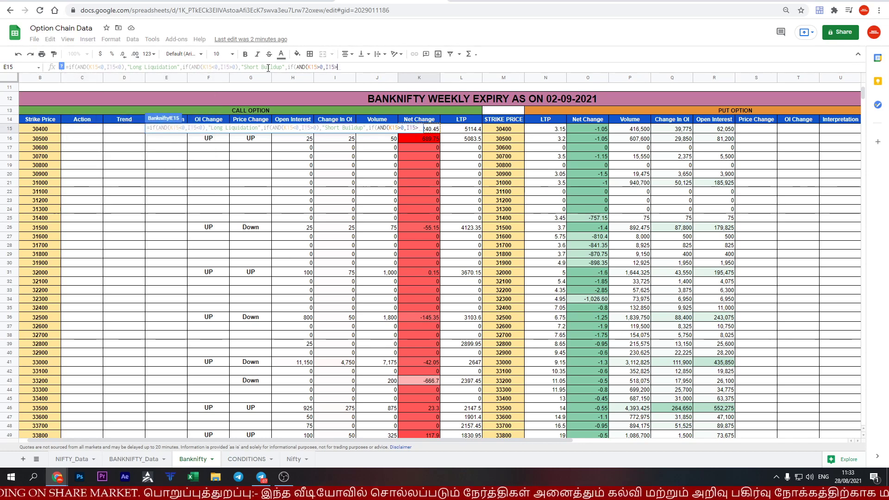
type("),\"Long Buildup\",")
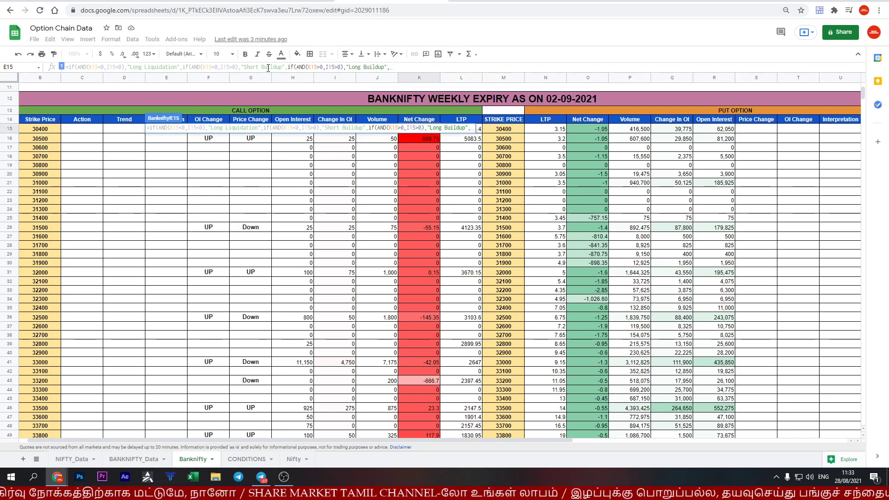
left_click(246, 459)
scroll(233, 119, "down", 1)
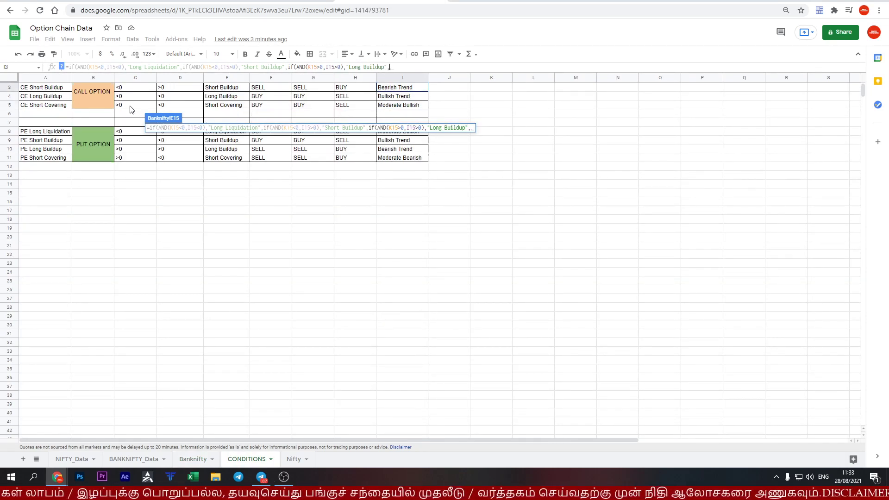
scroll(184, 109, "up", 1)
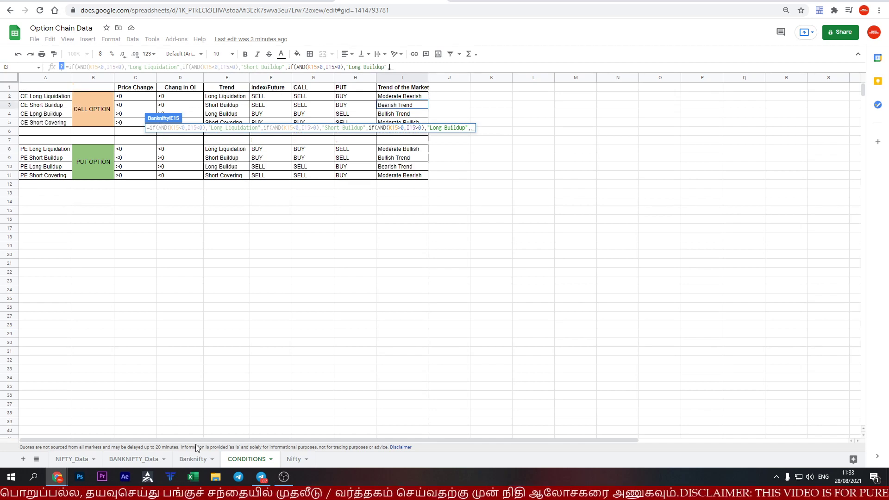
left_click(193, 459)
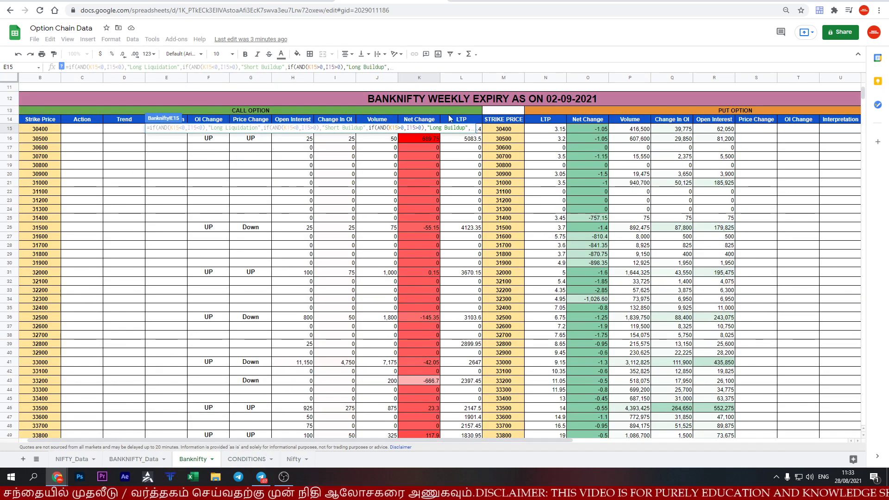
Finish E15 with if(AND(K15>0,I15<0),"Short Covering","") and closing brackets, then commit it.
type("if(AND")
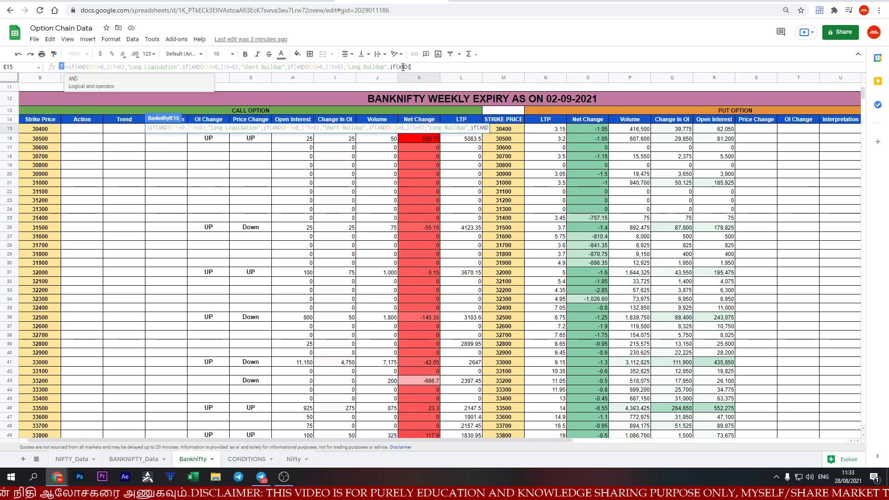
type("(")
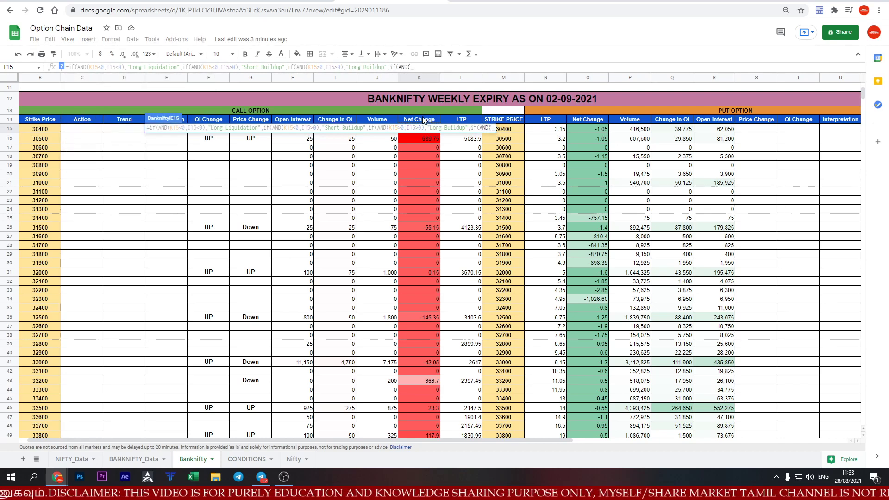
type("K15")
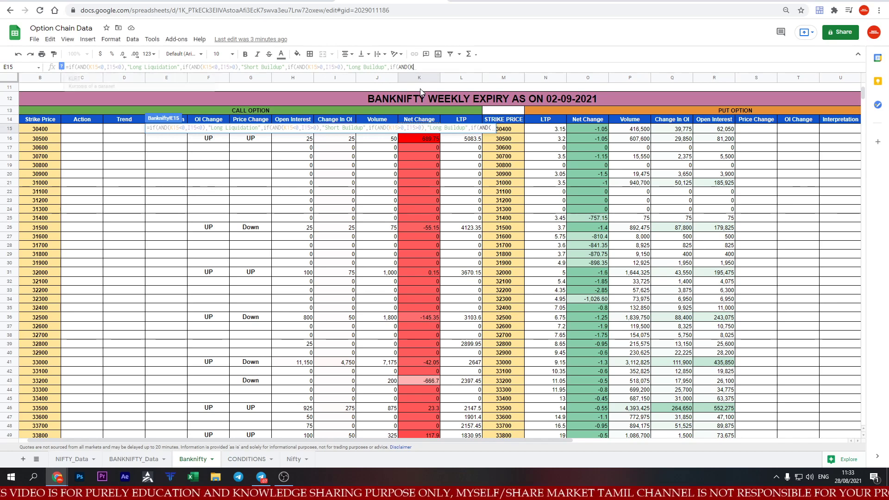
type(">")
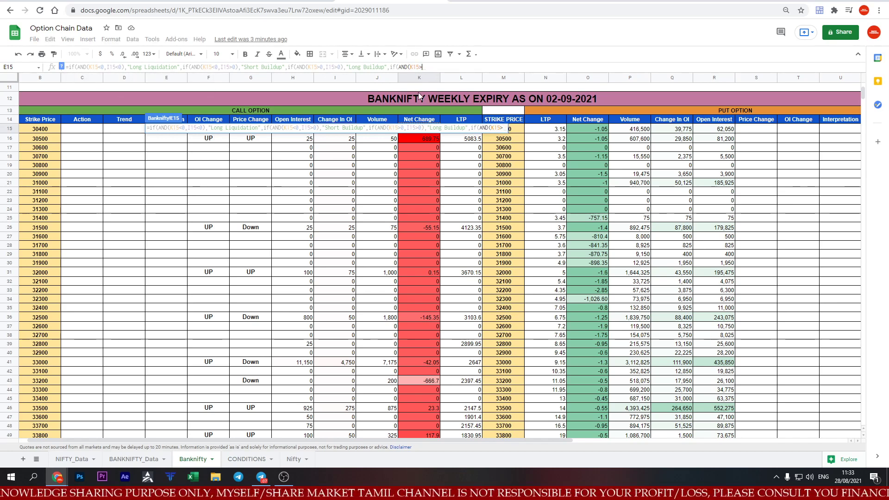
left_click(231, 465)
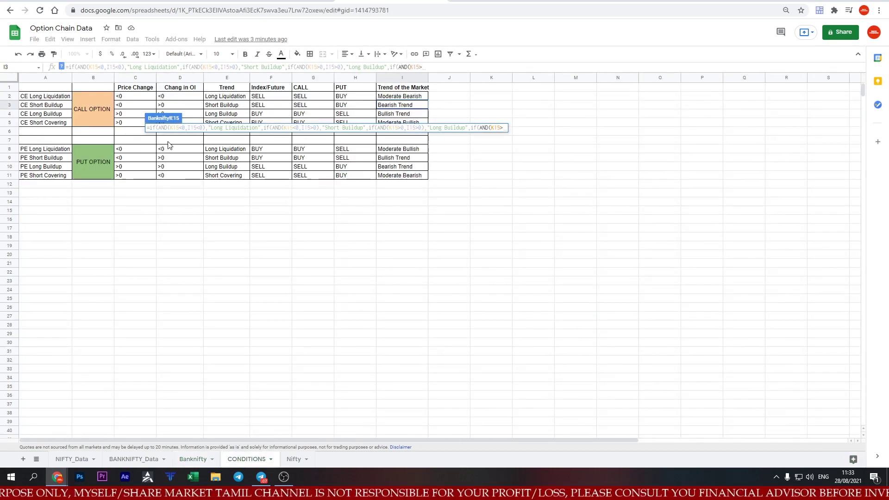
left_click(193, 459)
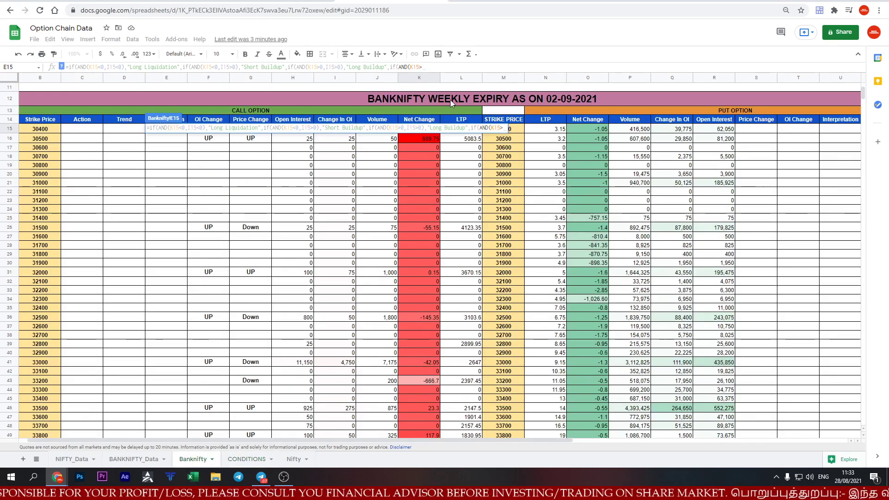
type("0,")
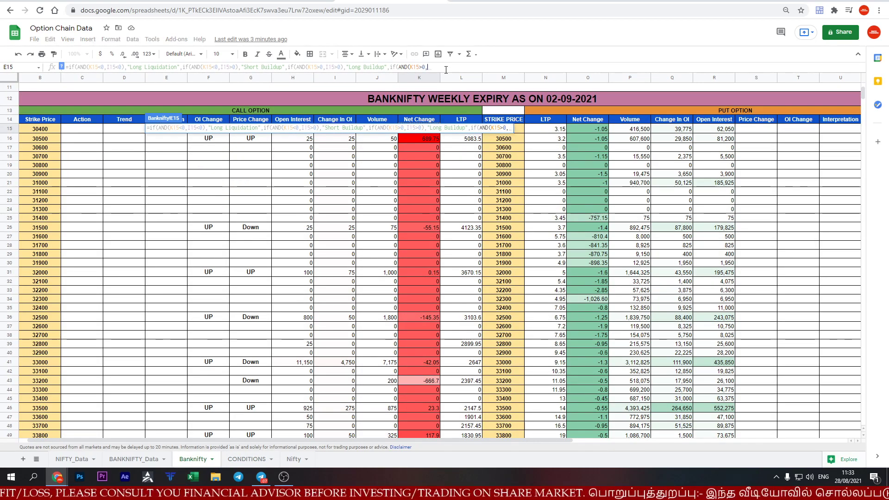
type("I15")
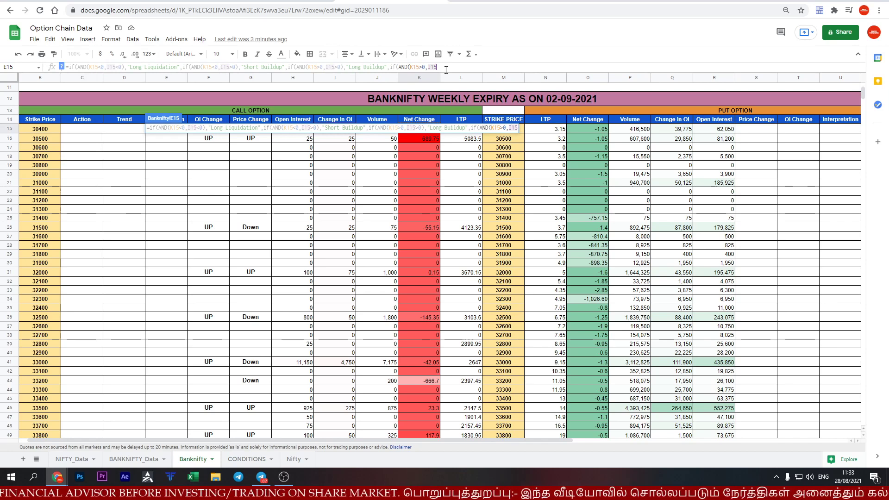
type("<0),")
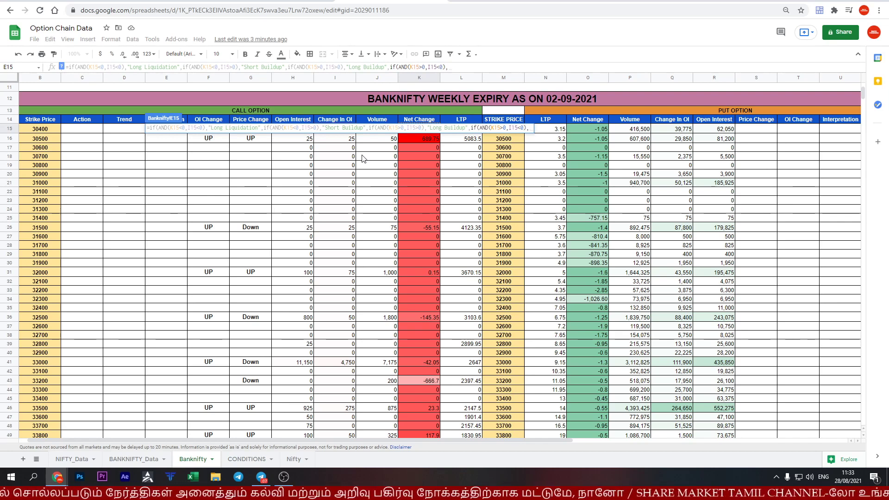
type("\"")
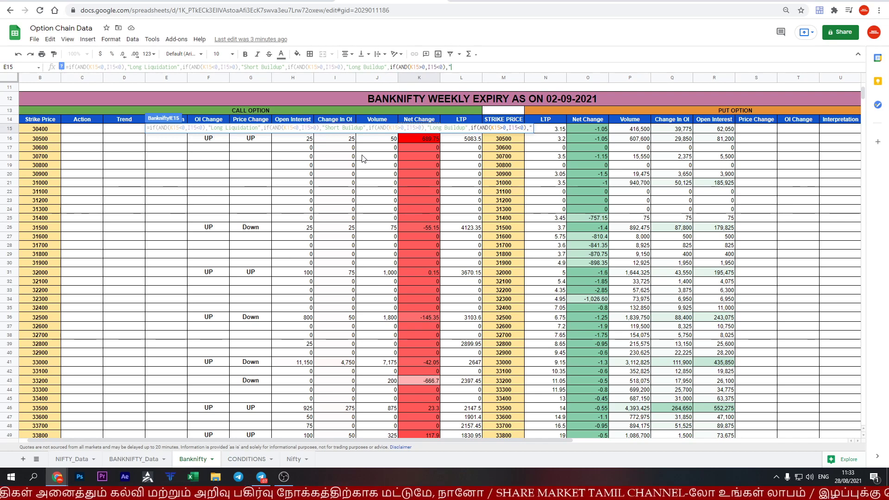
type("Short Covering\"")
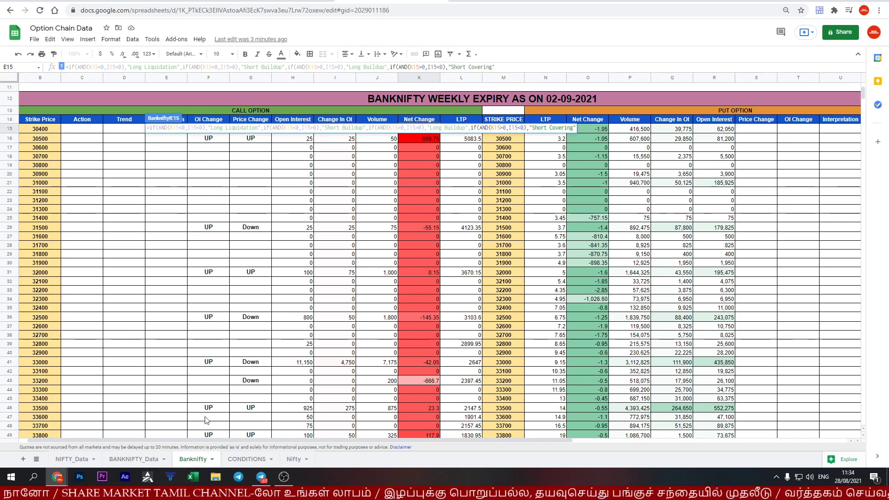
left_click(229, 459)
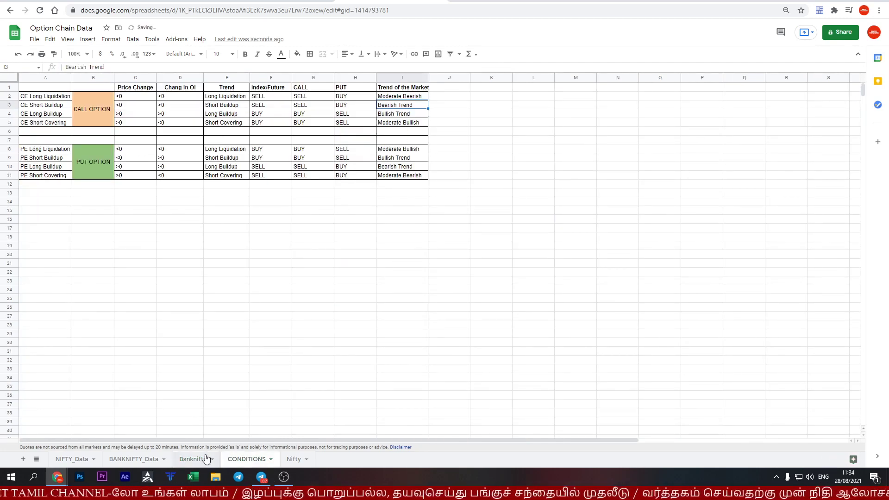
left_click(206, 459)
left_click(552, 68)
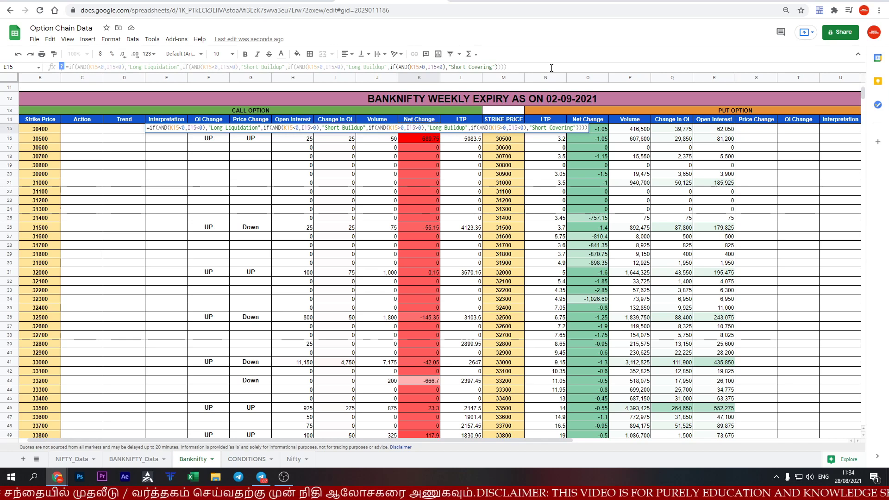
type(",\"\"")
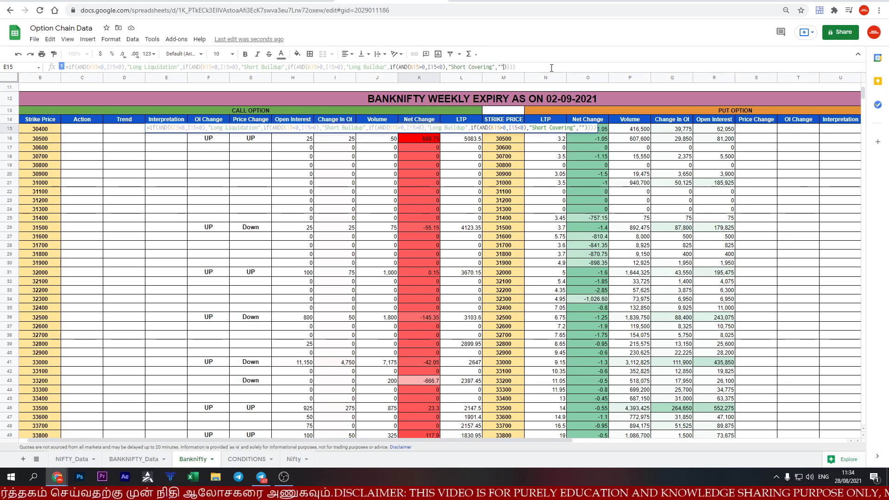
type(")")
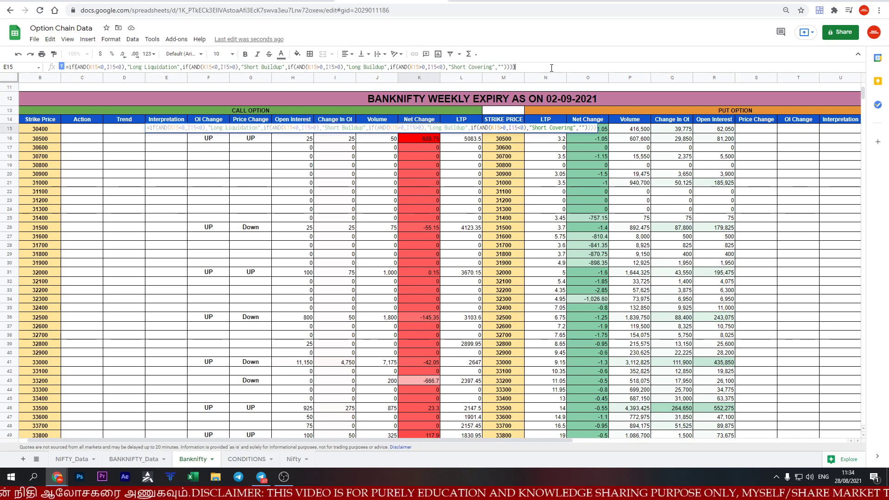
key("Return")
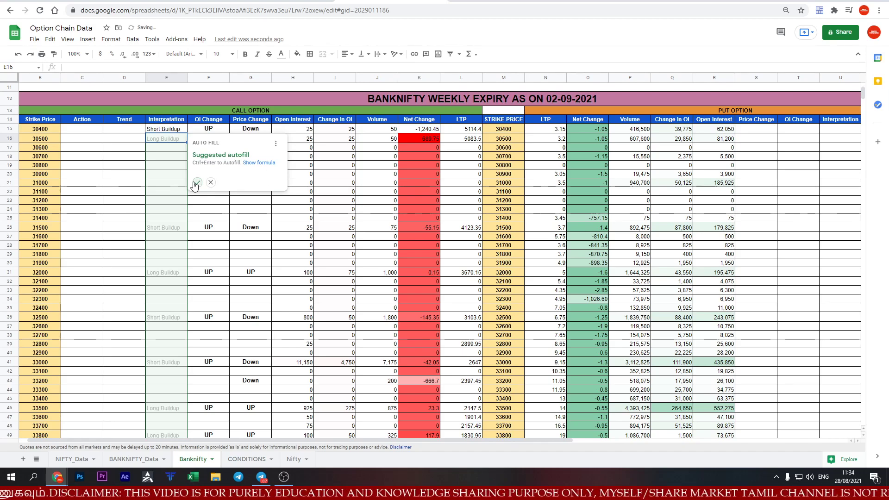
Accept the suggested autofill to copy the Interpretation formula down column E.
left_click(195, 185)
scroll(303, 181, "down", 3)
scroll(303, 180, "down", 3)
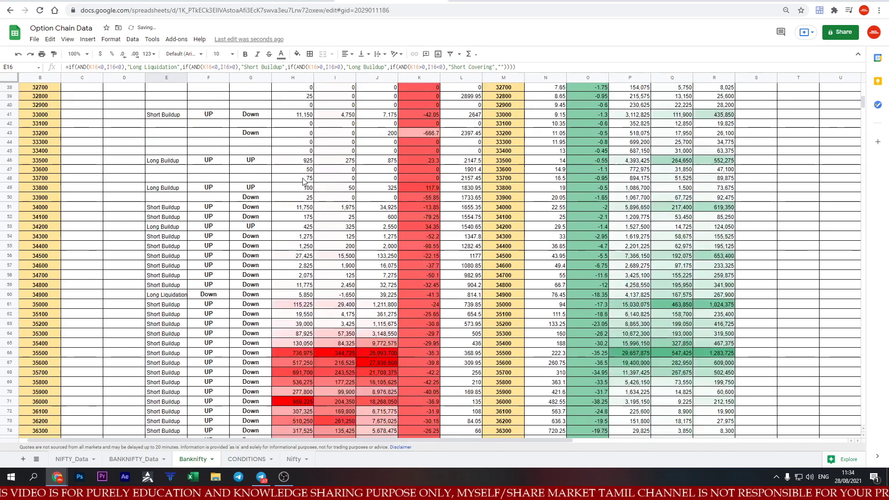
scroll(303, 181, "down", 3)
scroll(303, 181, "up", 10)
scroll(278, 153, "down", 3)
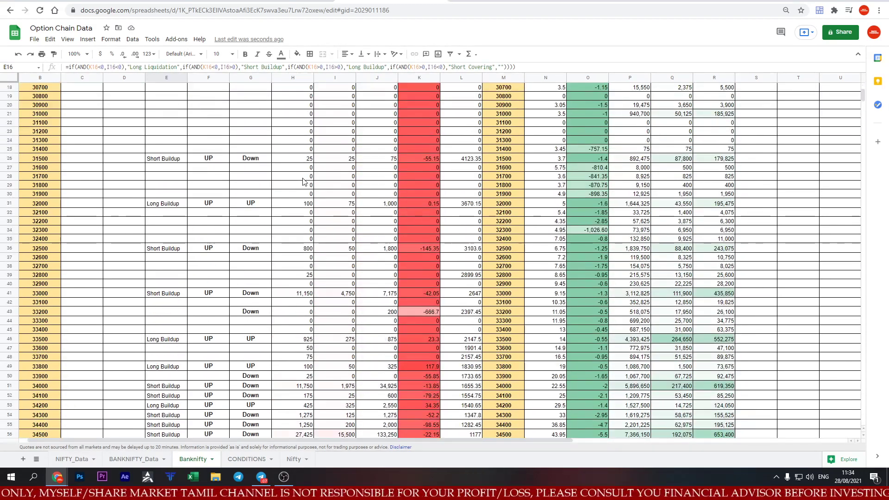
scroll(249, 130, "down", 3)
Check E15's formula and auto-fit column E so Long Liquidation fits.
left_click(166, 77)
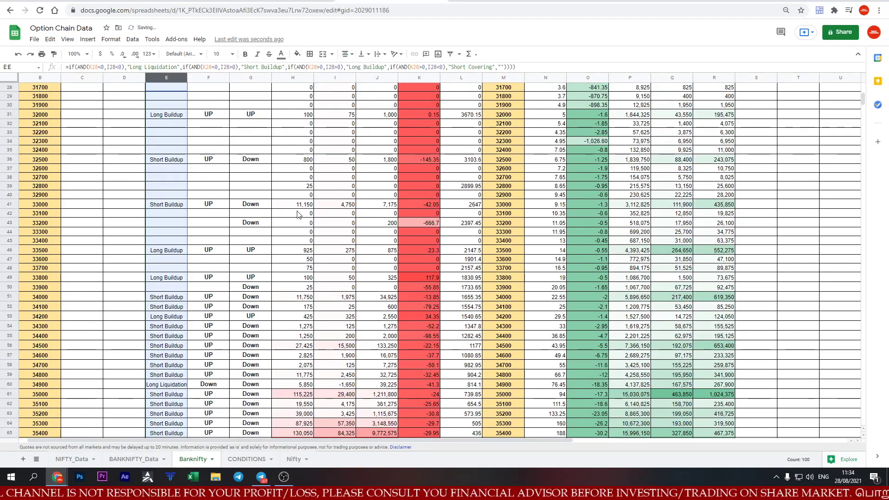
scroll(298, 214, "up", 8)
left_click(160, 217)
scroll(125, 229, "down", 4)
scroll(153, 234, "down", 4)
scroll(162, 237, "down", 3)
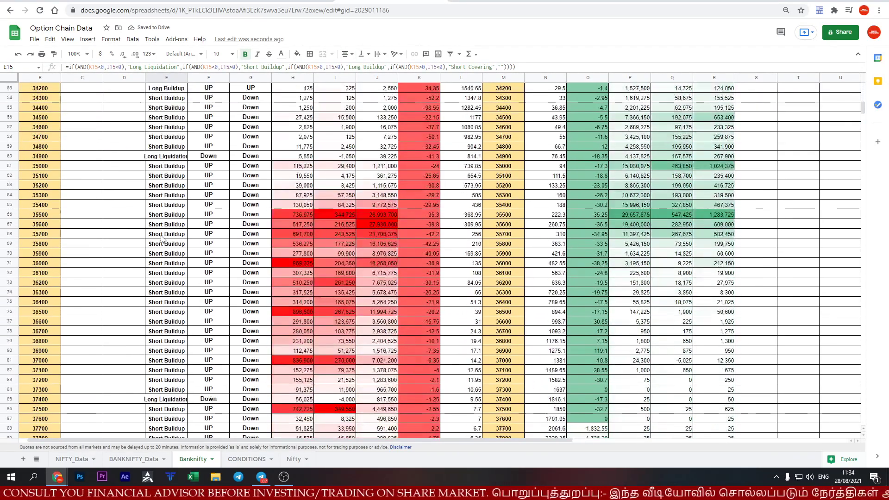
double_click(187, 78)
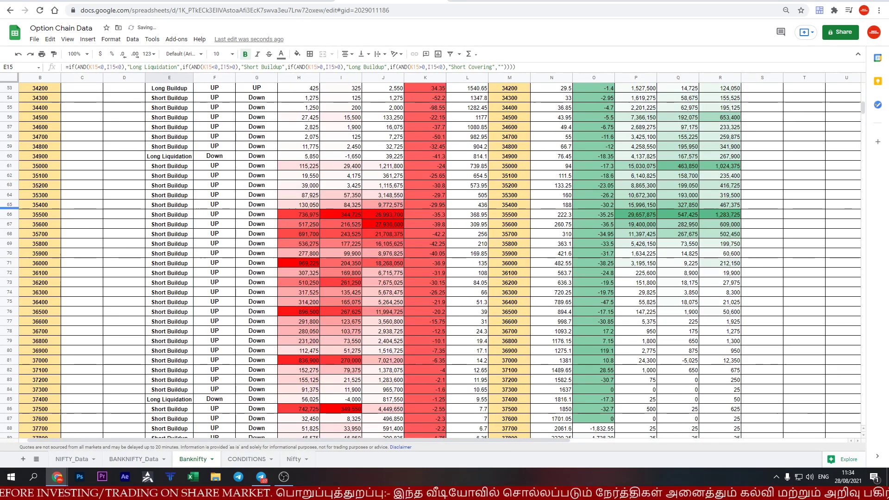
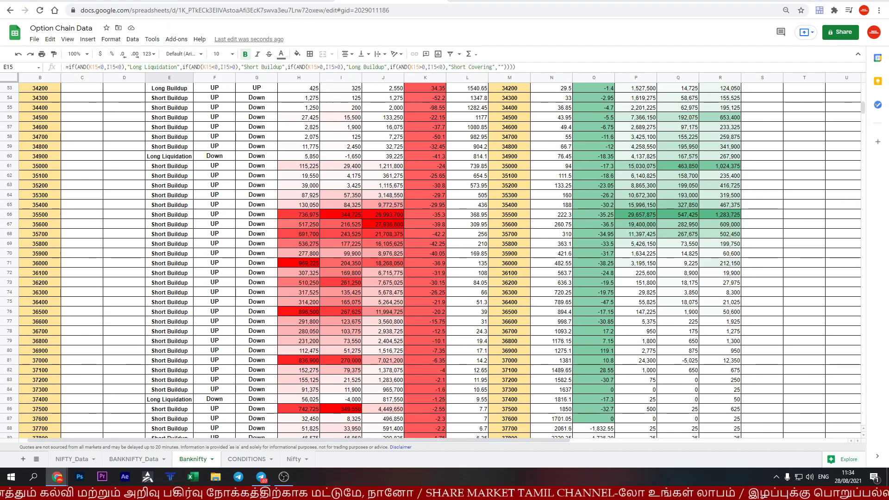
On the CONDITIONS sheet, autofit column I so the 'Trend of the Market' heading fits.
left_click(245, 458)
left_click(412, 91)
double_click(428, 78)
Review the Long Liquidation, Short Buildup, Long Buildup and Short Covering rules and trends, then return to Banknifty.
left_click(233, 98)
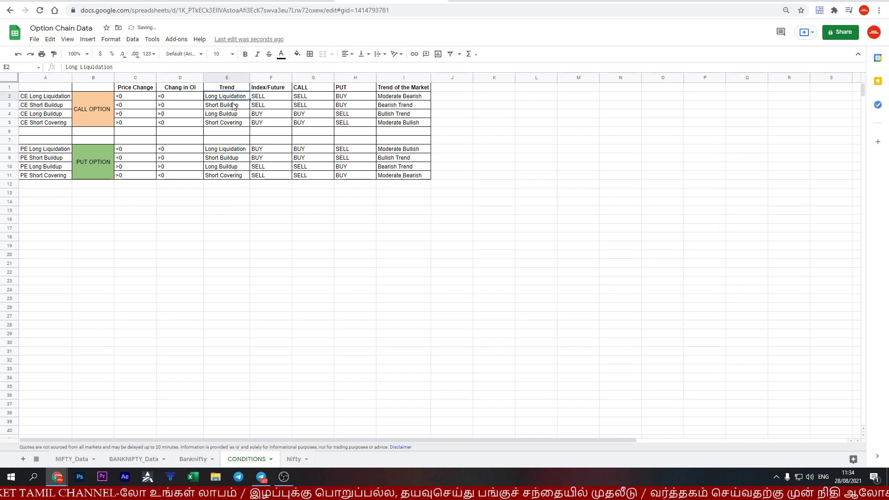
left_click(233, 107)
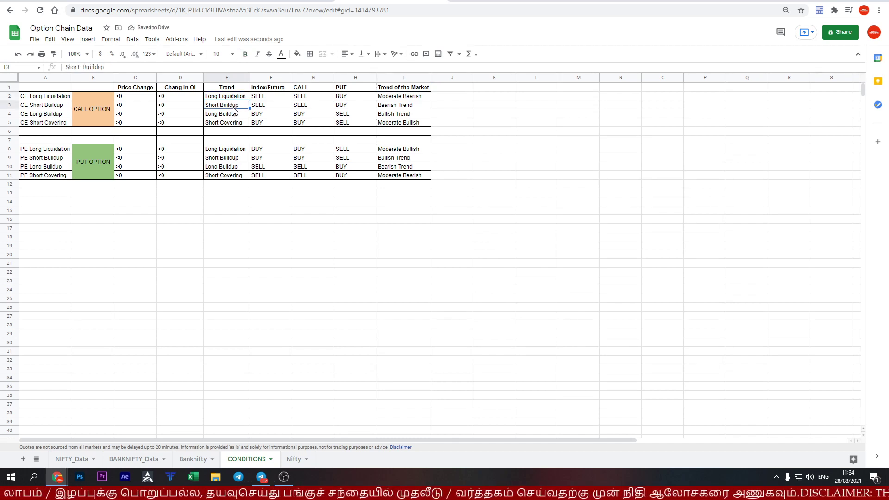
left_click_drag(409, 100, 399, 115)
left_click(237, 117)
left_click(239, 124)
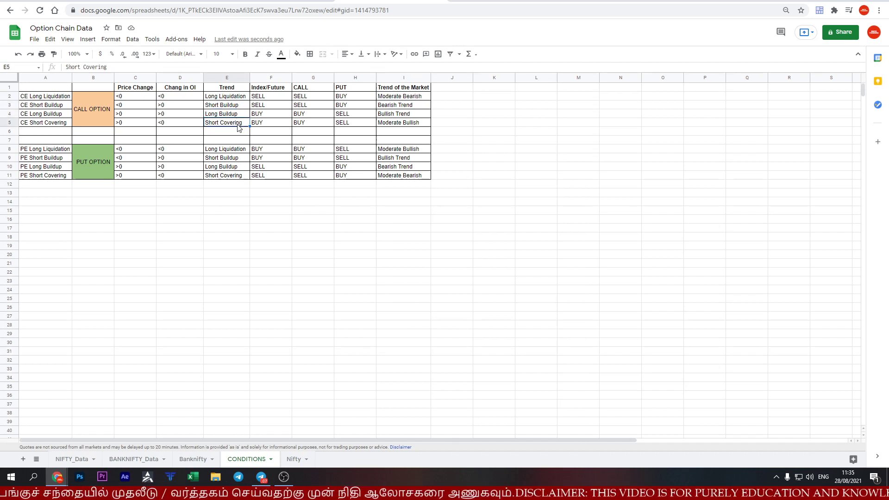
left_click_drag(399, 117, 400, 125)
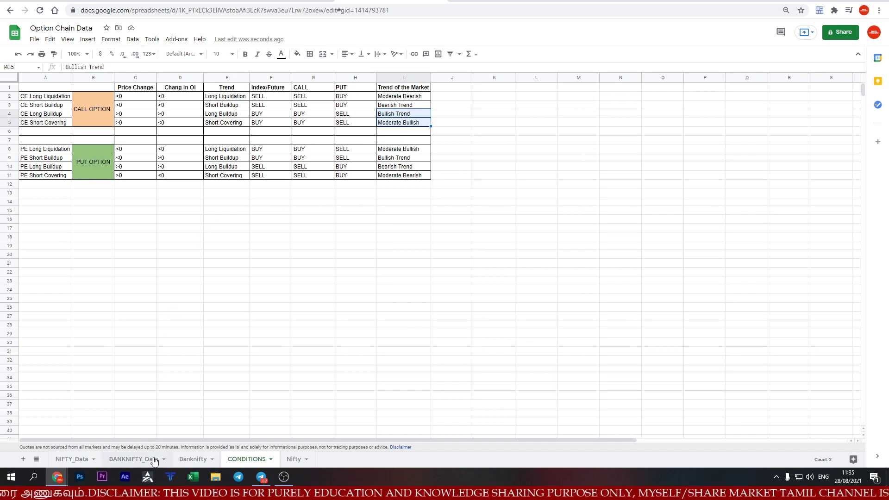
left_click(193, 459)
In D15, enter a nested IF(OR()) formula on E15 giving Bearish for Long Liquidation/Short Buildup, Bullish for Long Buildup/Short Covering.
type("=if(OR(")
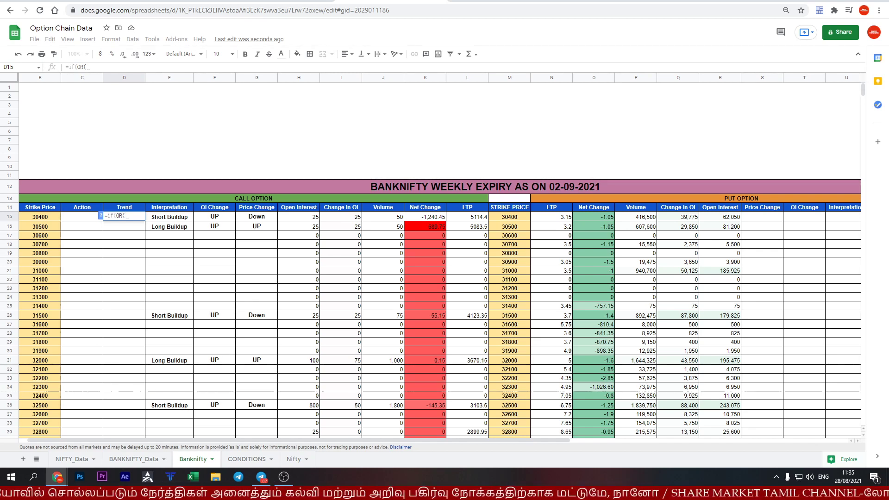
left_click(154, 220)
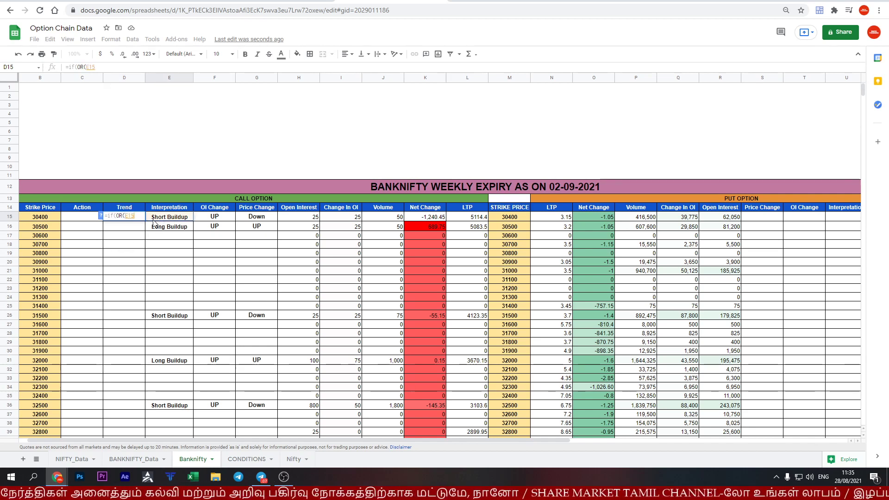
type("\"Long Liquidation\",")
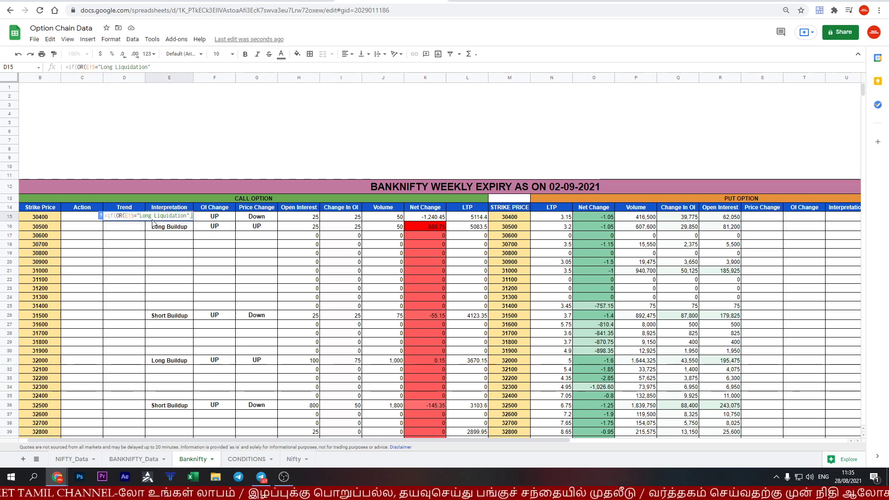
left_click(153, 220)
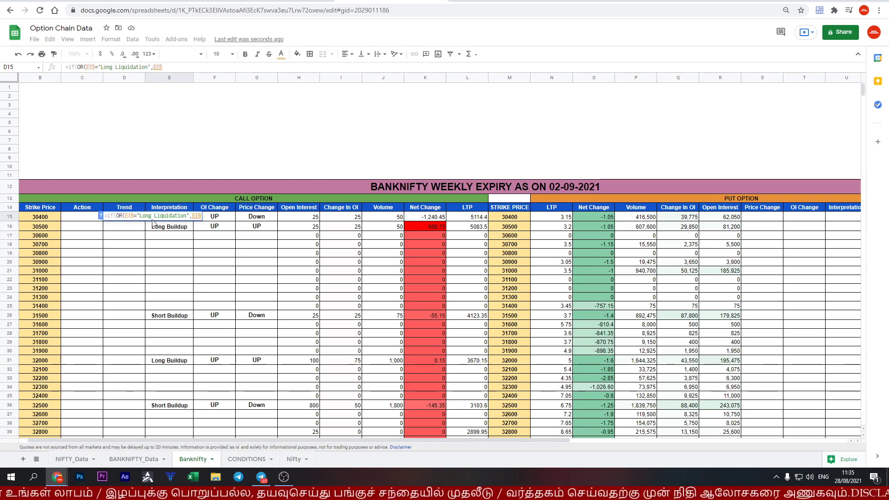
type("=\"SHrt Buildup")
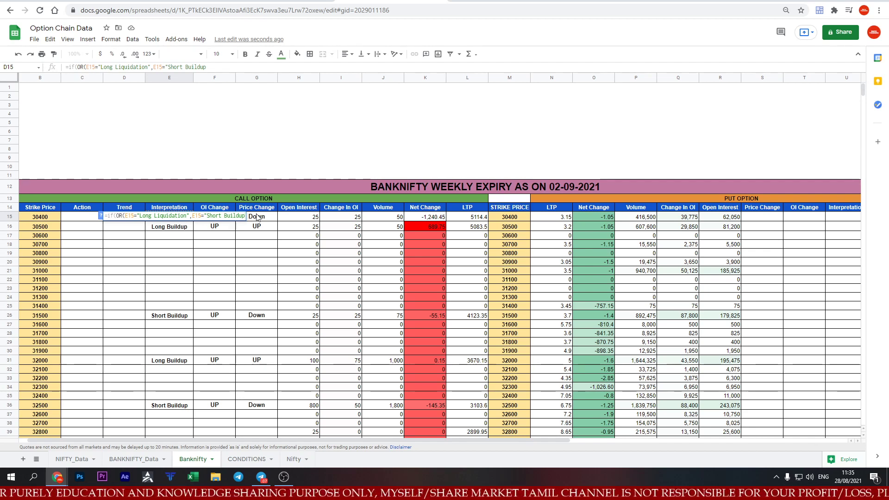
type("\")")
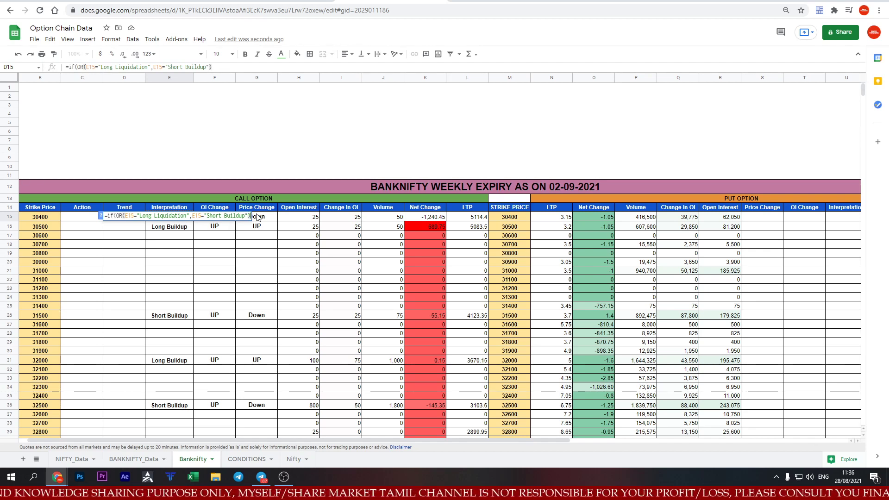
type(",\"B")
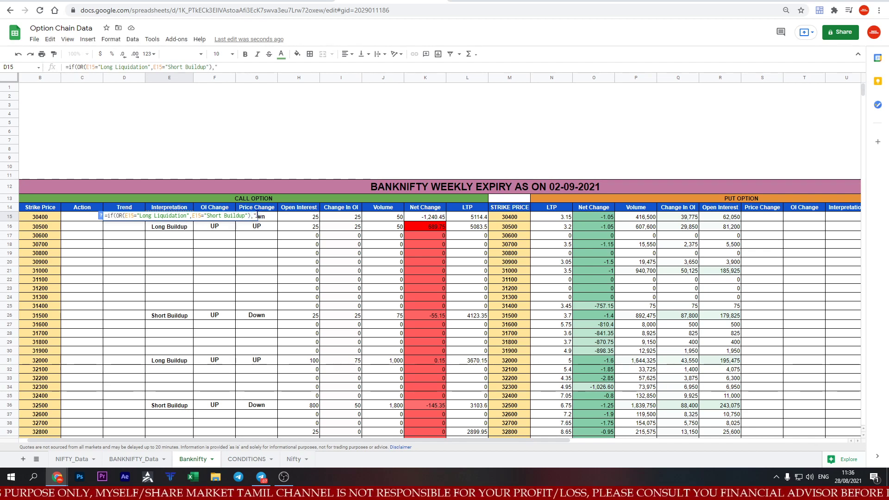
type("earish\",if(or(")
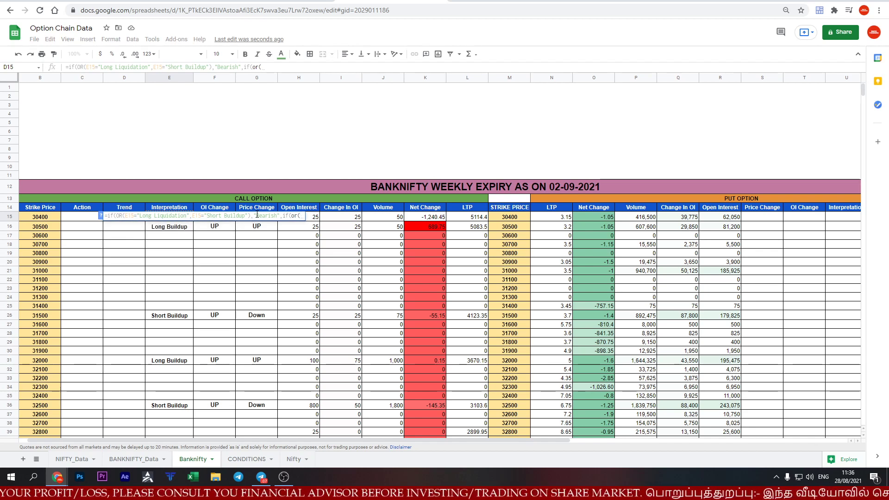
type("E15=\"")
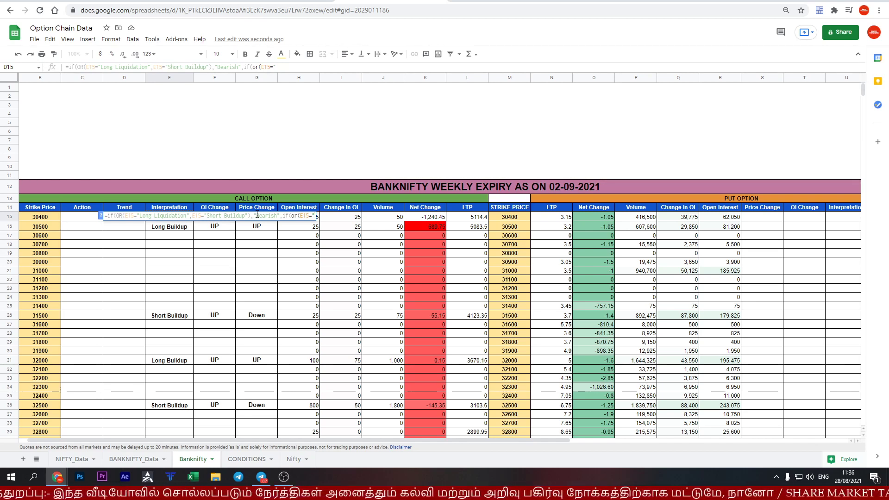
type("Long Buildup\",E15=")
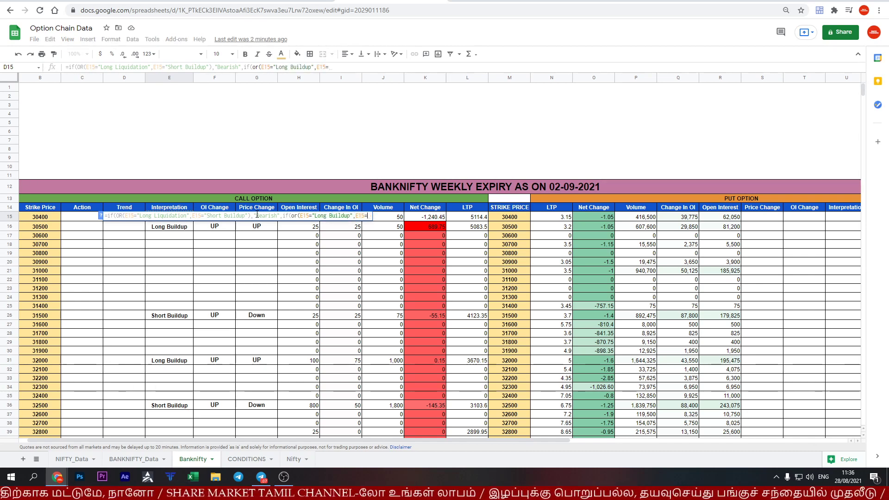
type("S")
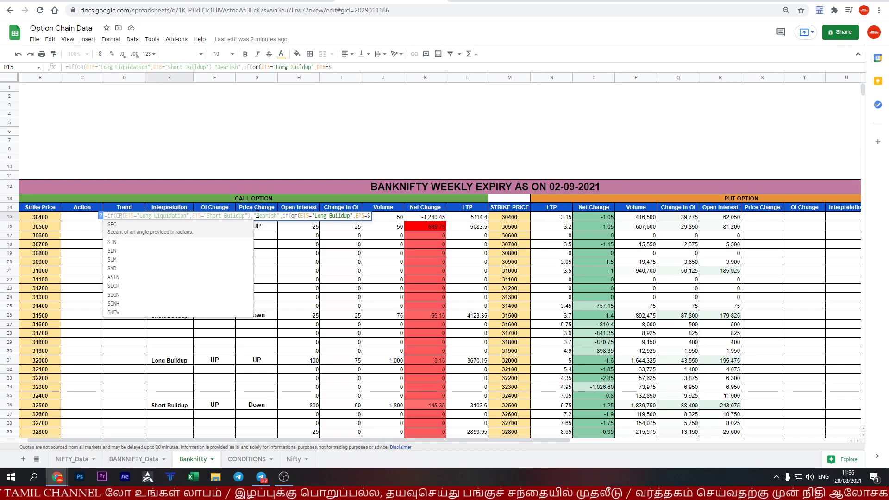
key("BackSpace")
type("\"Sh")
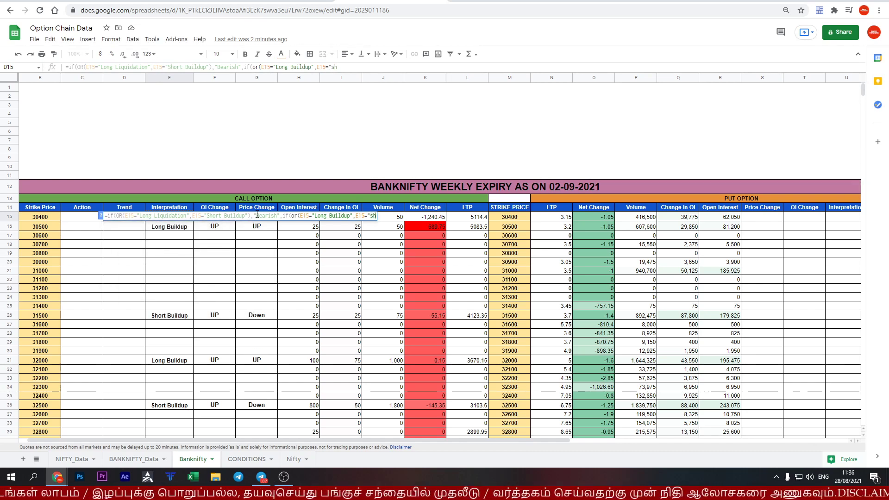
type("ort Covering\"),\"Bulli")
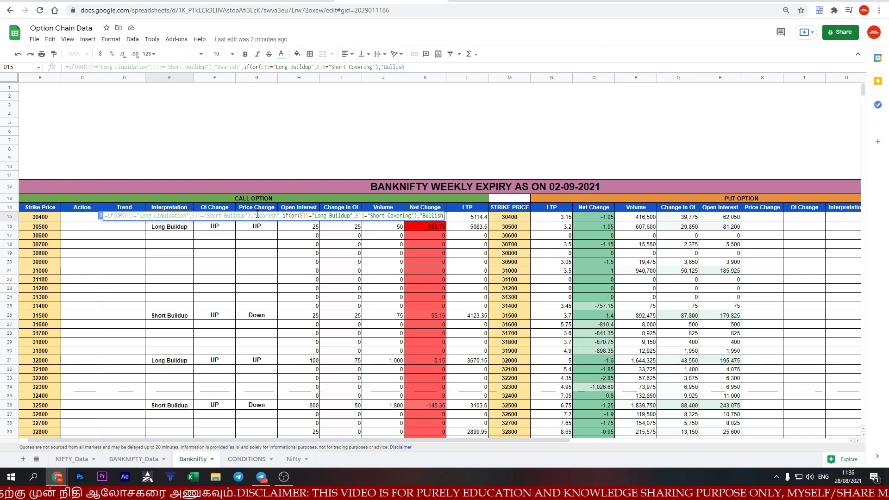
type("sh\",\"\"")
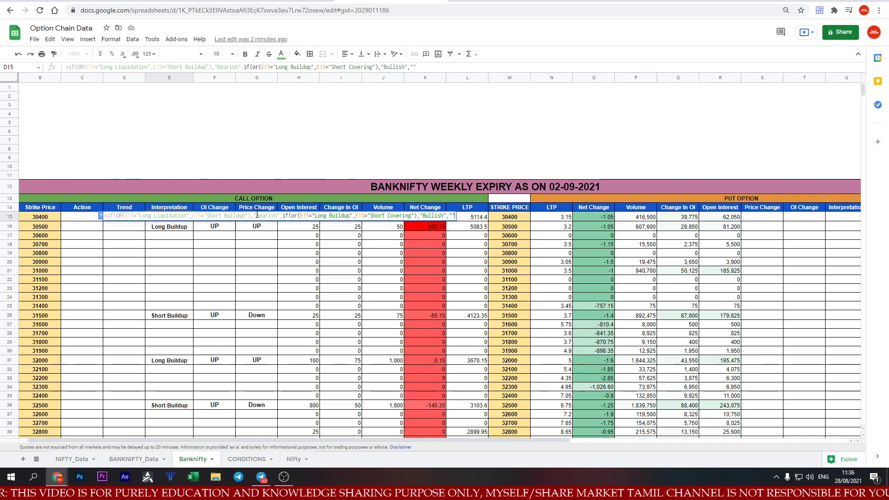
type("))")
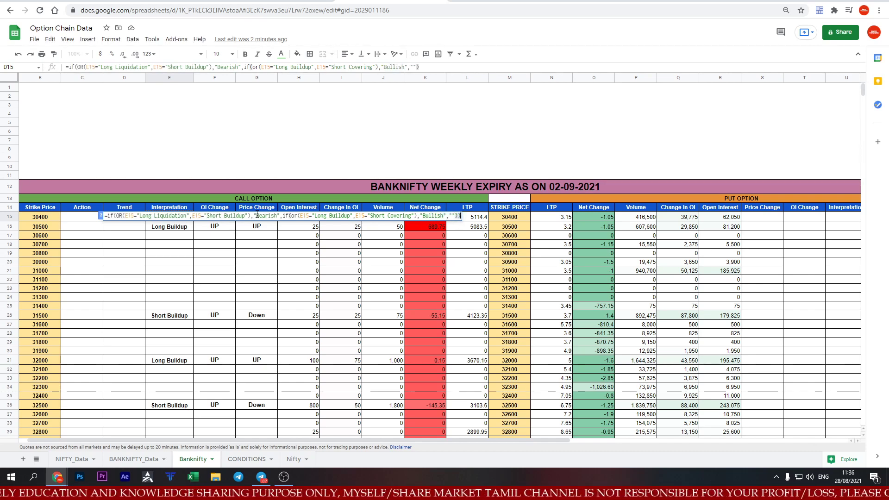
key("Return")
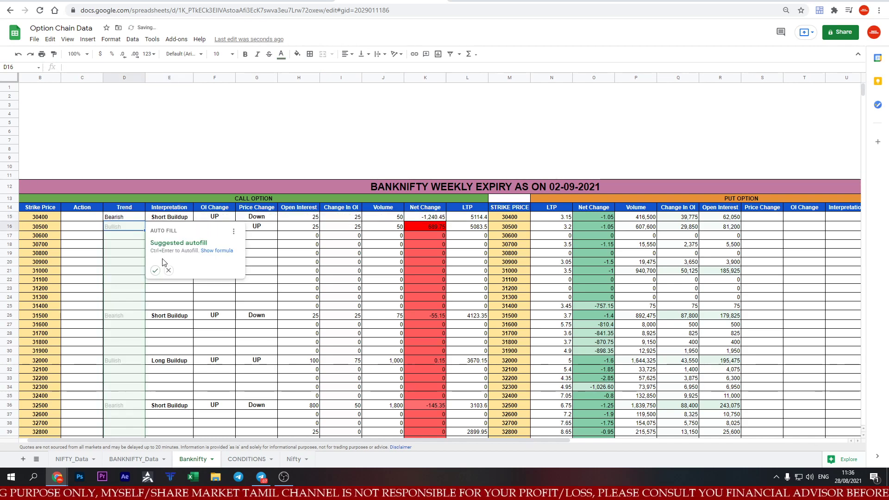
Fill the Trend formula down to D113 and make D15:D113 bold and centred.
key("ctrl+Return")
left_click(124, 217)
key("ctrl+shift+Down")
key("ctrl+b")
key("ctrl+shift+e")
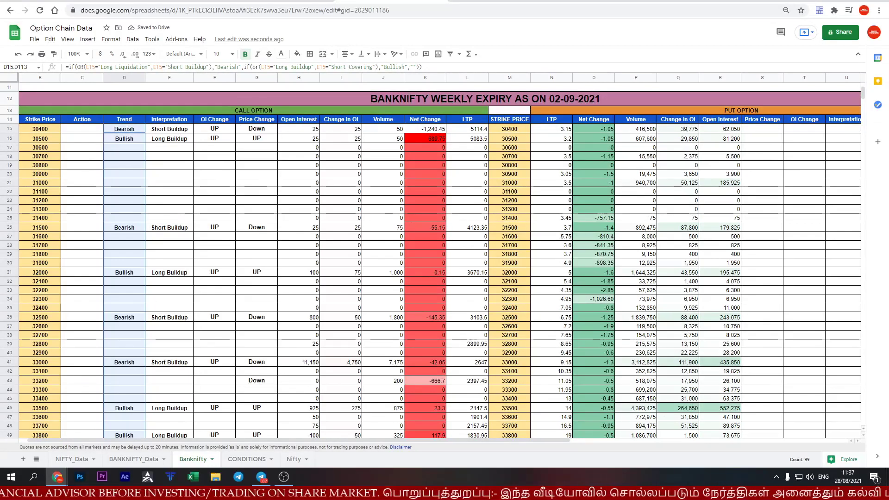
In C15, enter an IF formula on D15 returning CE Sell for Bearish and CE Buy for Bullish.
left_click(82, 129)
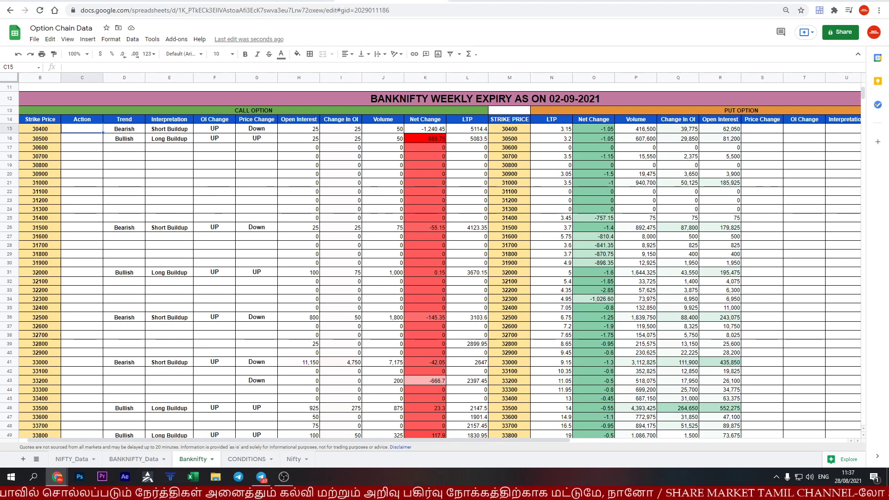
type("=if")
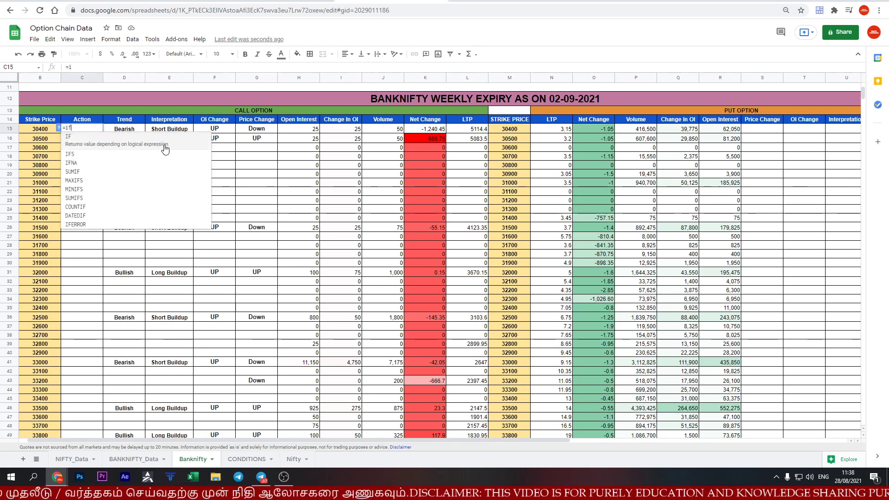
type("(")
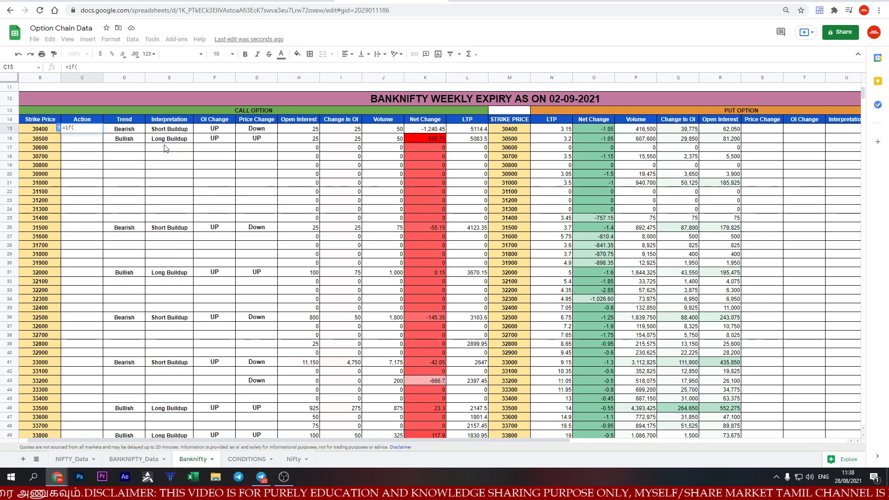
key("Right")
type("\"")
type("aris")
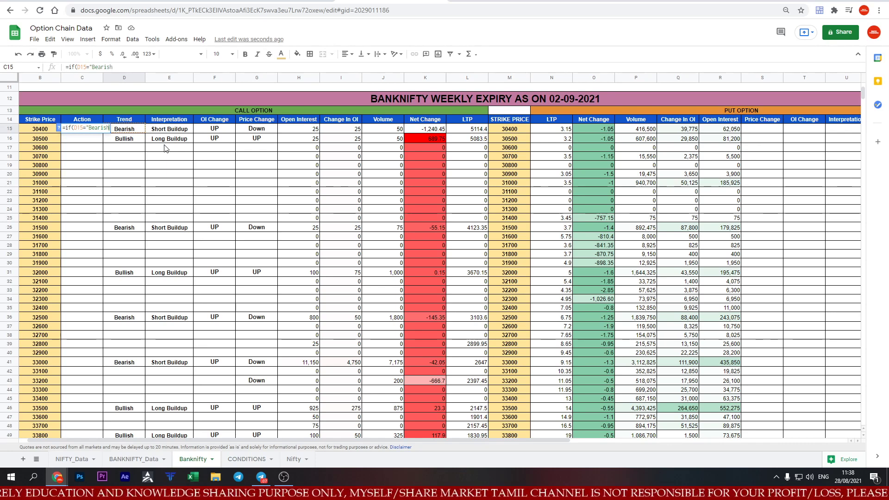
type(",")
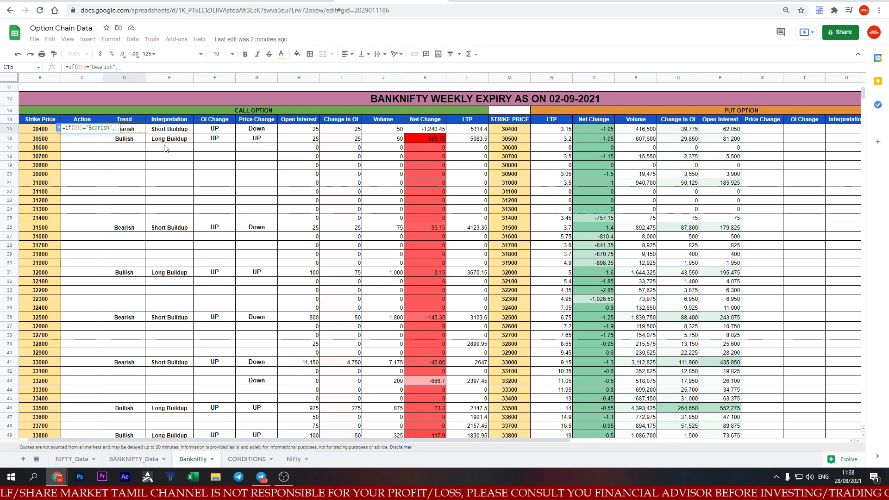
type("\"")
type("ell\",")
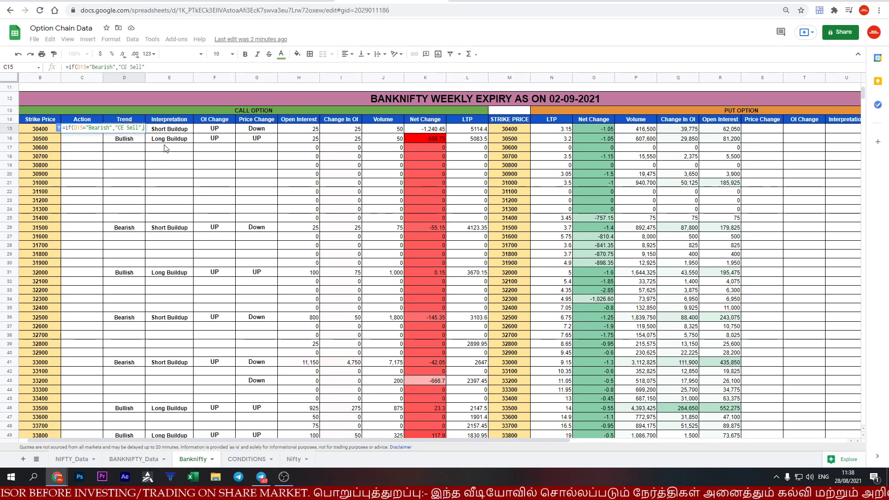
type("if(D15")
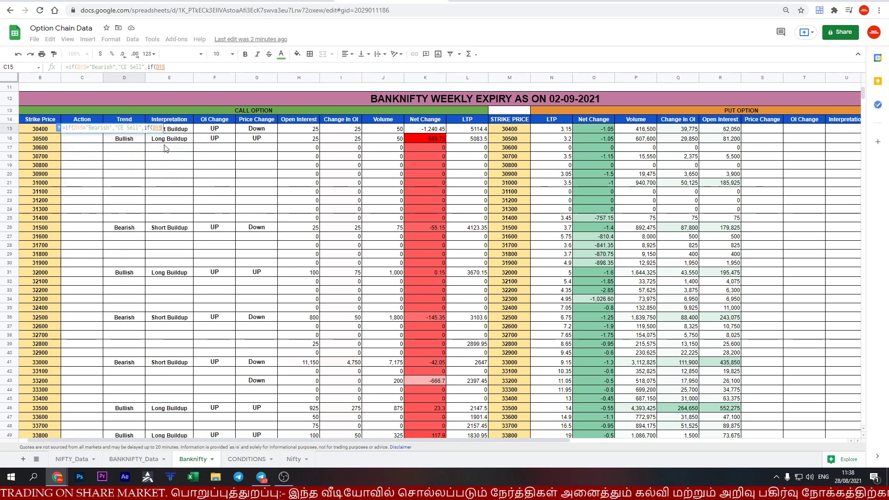
type("=\"Bullish\",\"CE buy\"))")
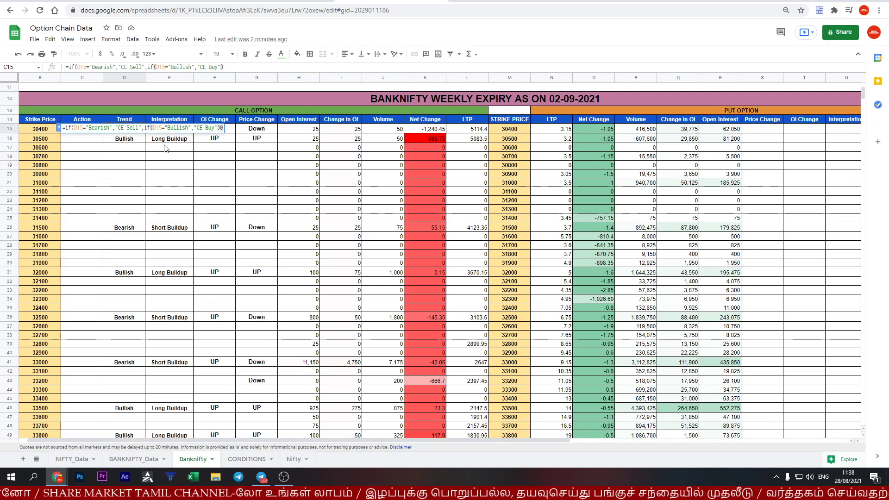
type(",\"\"))")
key("Return")
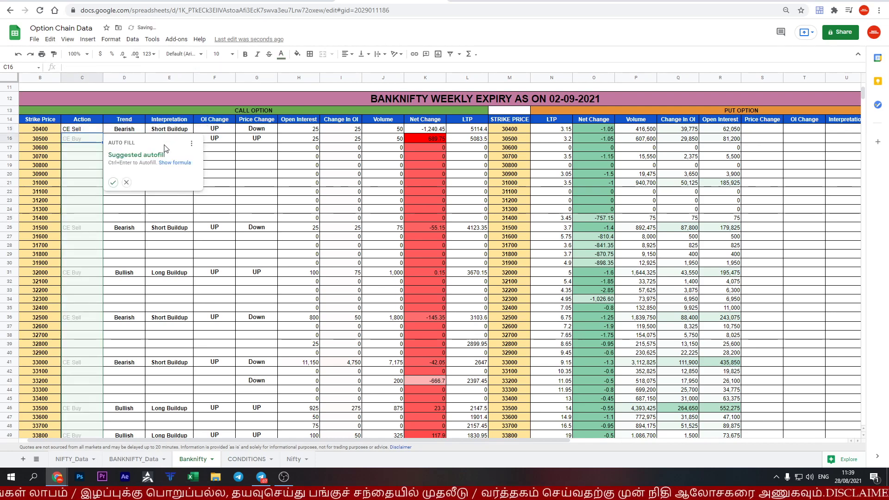
Fill the Action formula down to C113 and make it centred and bold.
key("ctrl+Return")
left_click(345, 54)
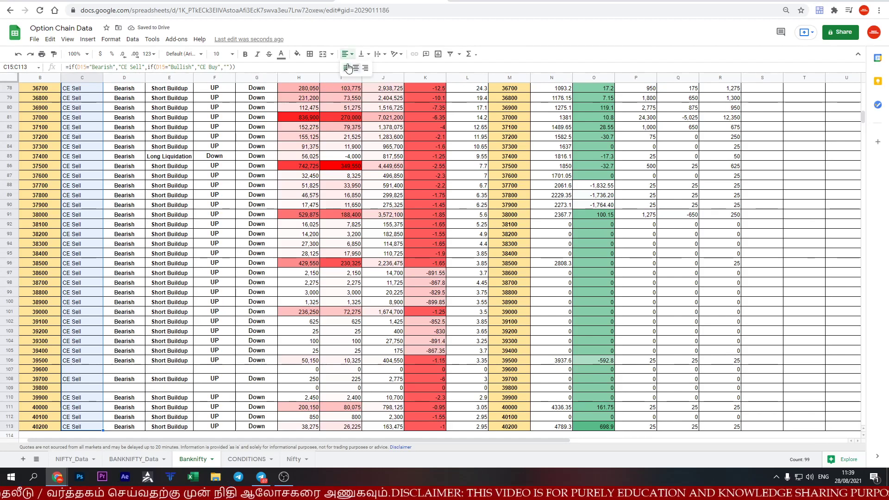
left_click(357, 70)
key("ctrl+b")
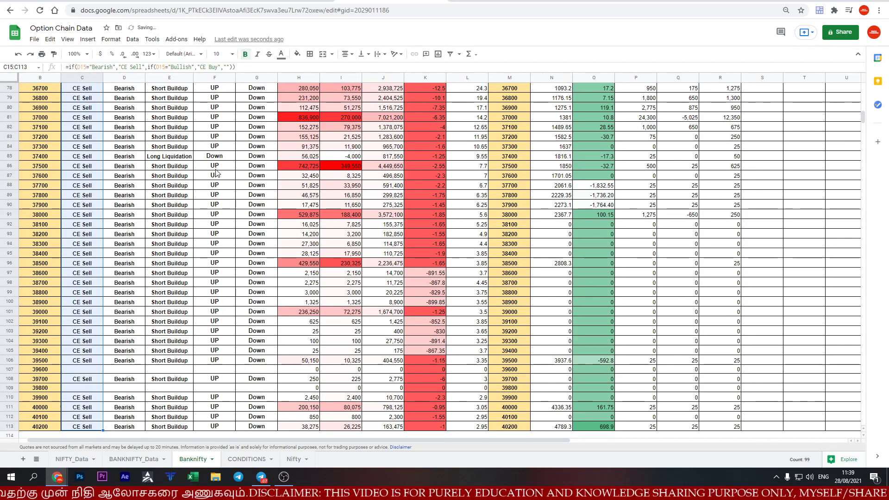
Select F15:G113 and add a new conditional formatting rule for that range.
scroll(240, 251, "up", 8)
scroll(240, 251, "up", 5)
scroll(240, 252, "up", 4)
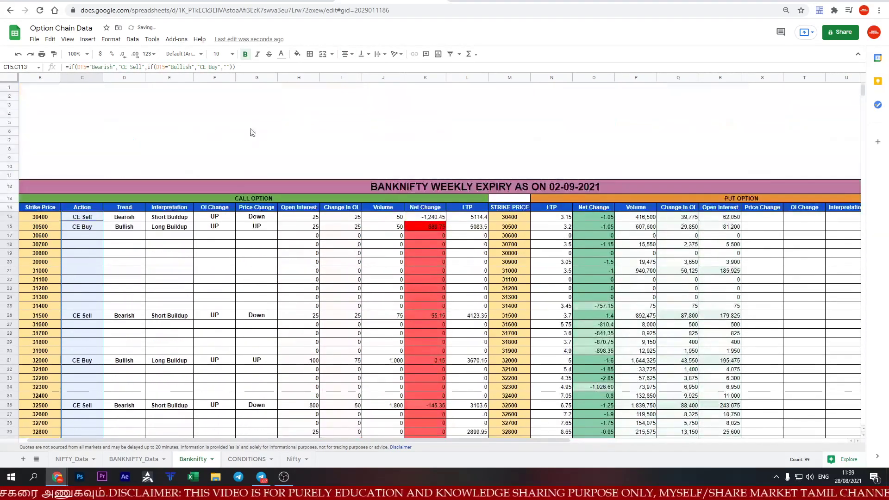
scroll(272, 248, "down", 4)
scroll(272, 248, "down", 3)
scroll(272, 248, "down", 3)
scroll(264, 239, "up", 4)
scroll(261, 235, "up", 2)
scroll(262, 235, "up", 5)
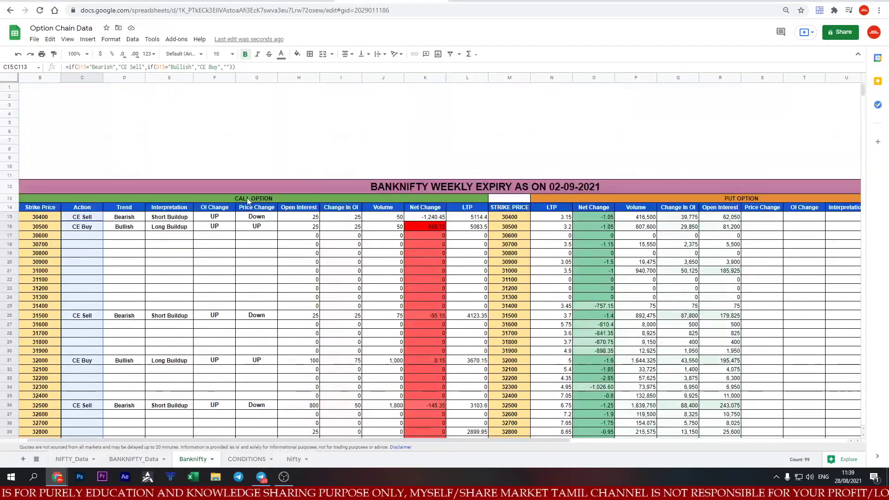
left_click(214, 217)
key("shift+Right")
key("ctrl+shift+Down")
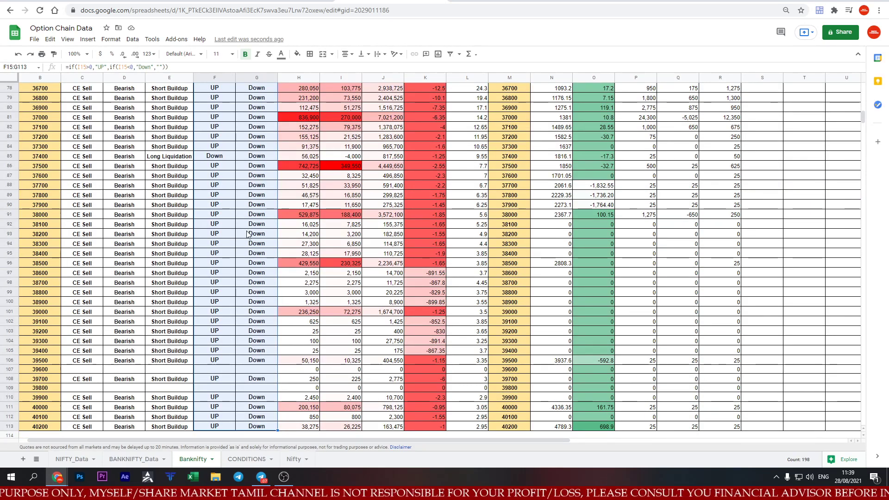
right_click(249, 235)
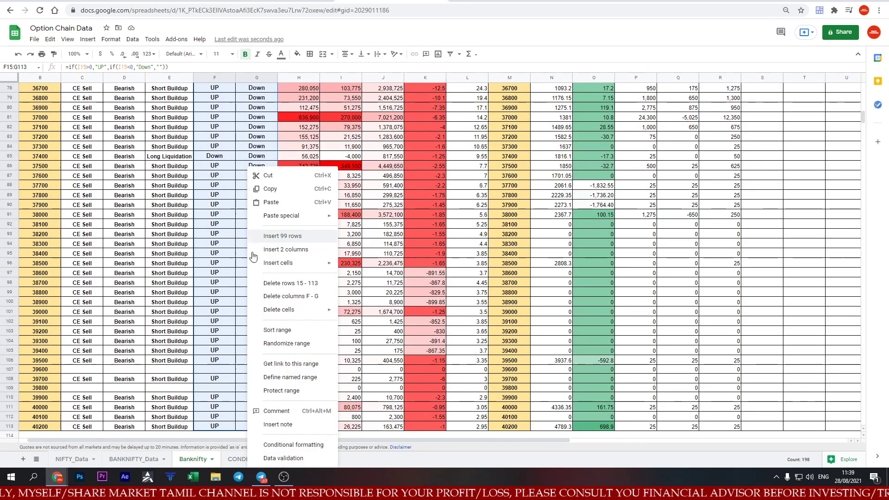
left_click(303, 444)
left_click(770, 115)
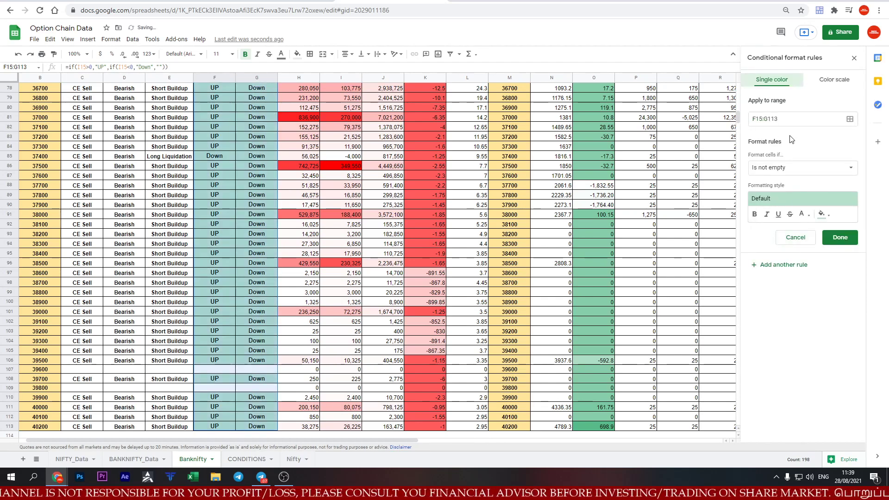
Add a Text contains 'UP' rule that shades F15:G113 cells green.
left_click(789, 171)
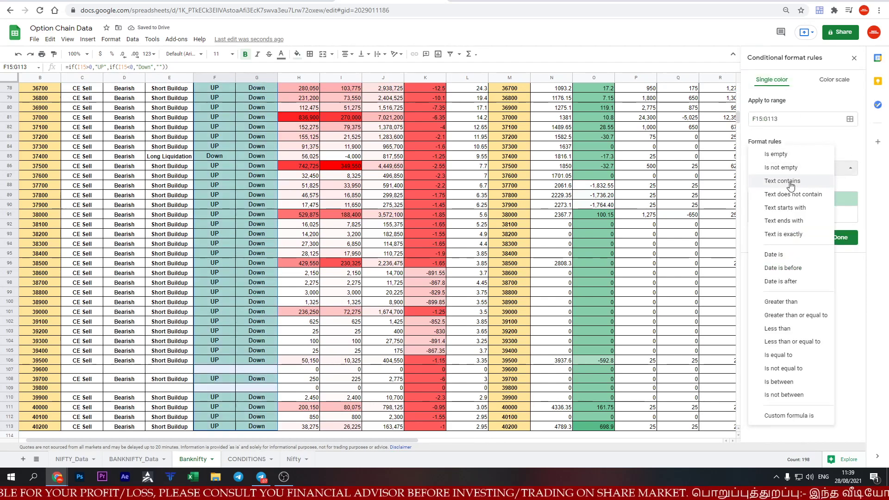
left_click(788, 185)
left_click(774, 190)
type("UP")
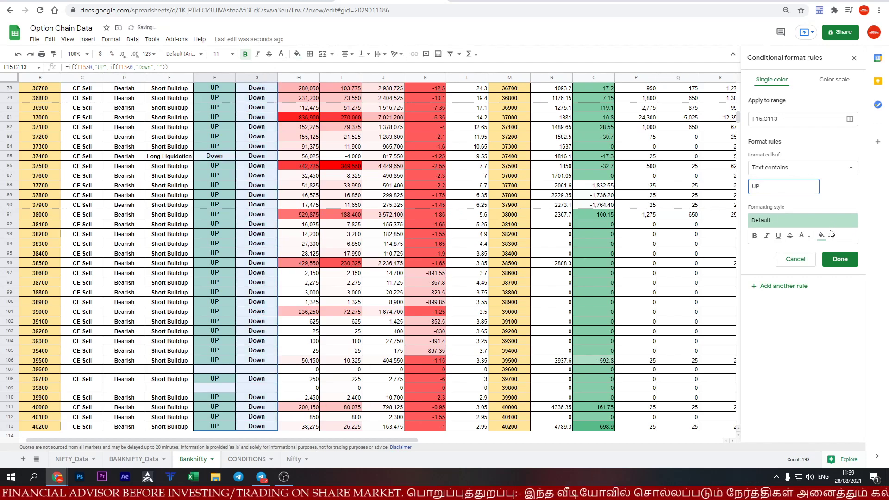
left_click(832, 262)
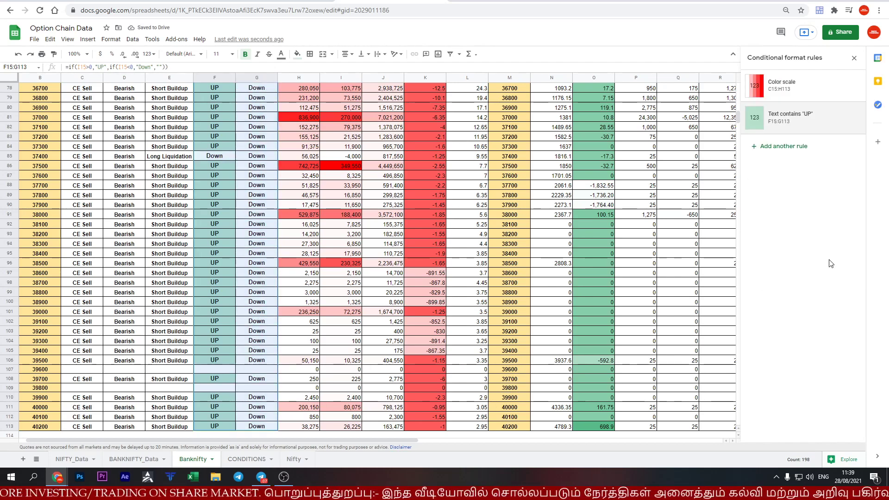
Add a second rule, Text contains 'Down', with red fill and bold text.
left_click(851, 86)
left_click(783, 113)
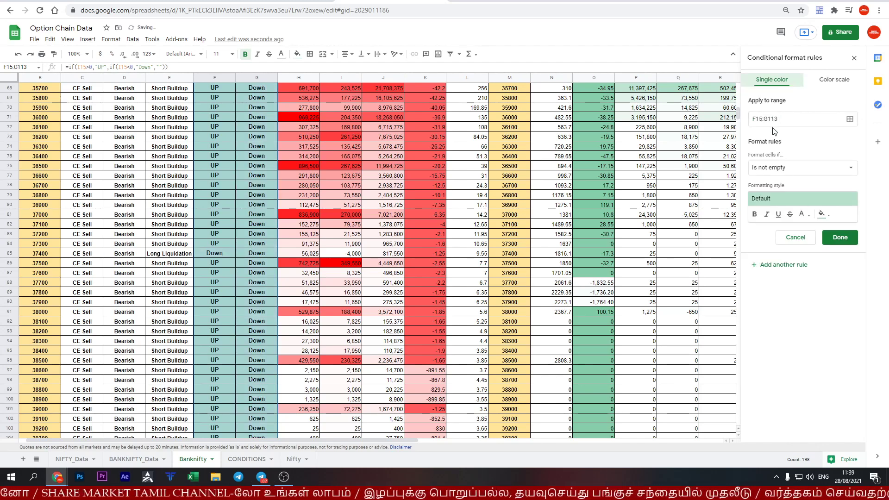
left_click(783, 166)
left_click(786, 178)
type("Down")
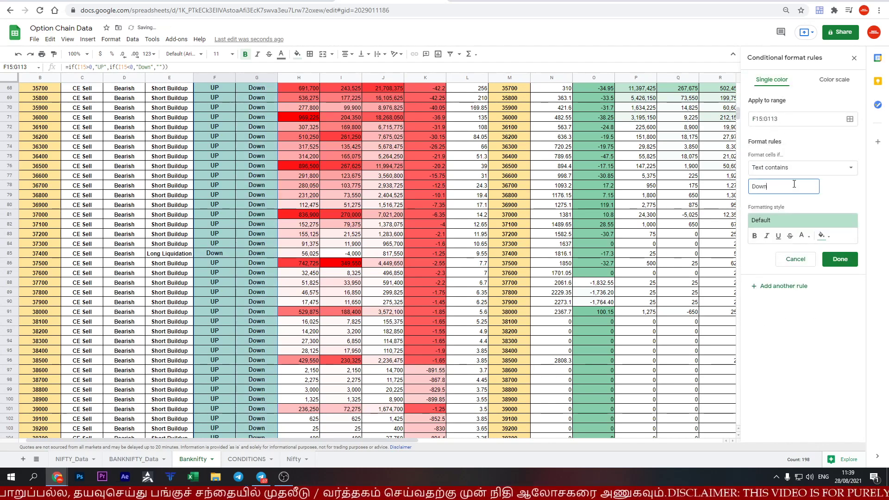
left_click(823, 236)
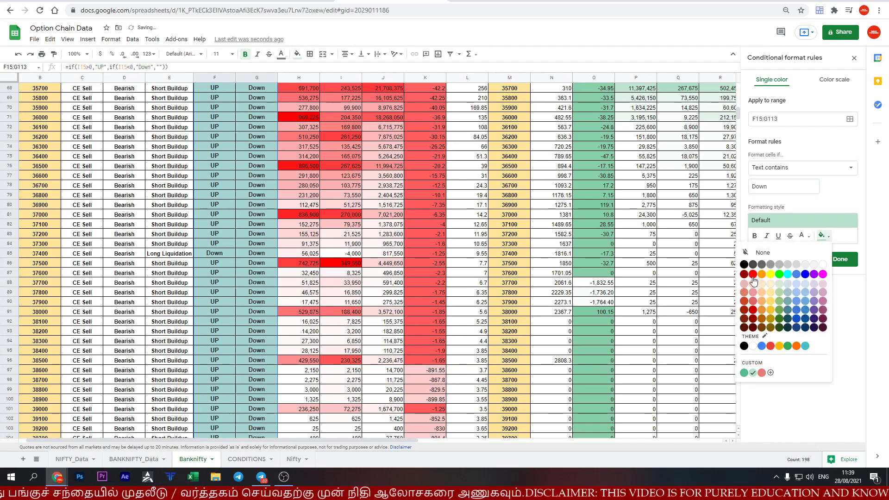
left_click(753, 300)
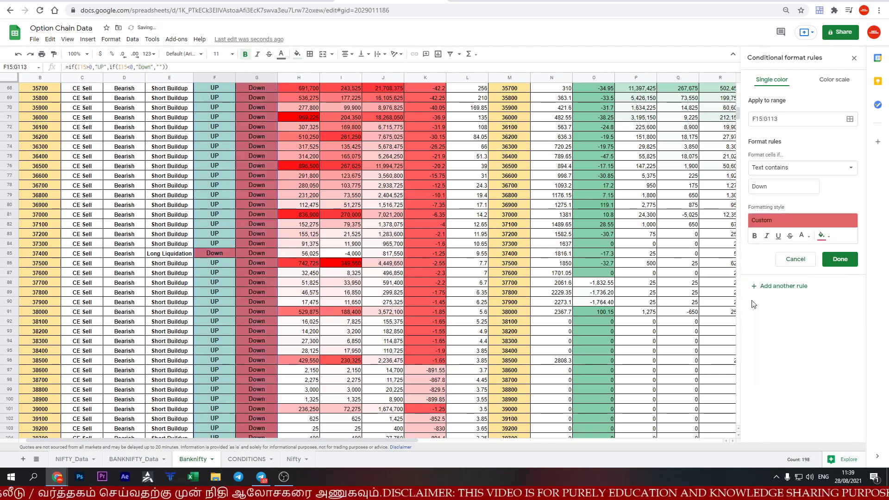
left_click(755, 236)
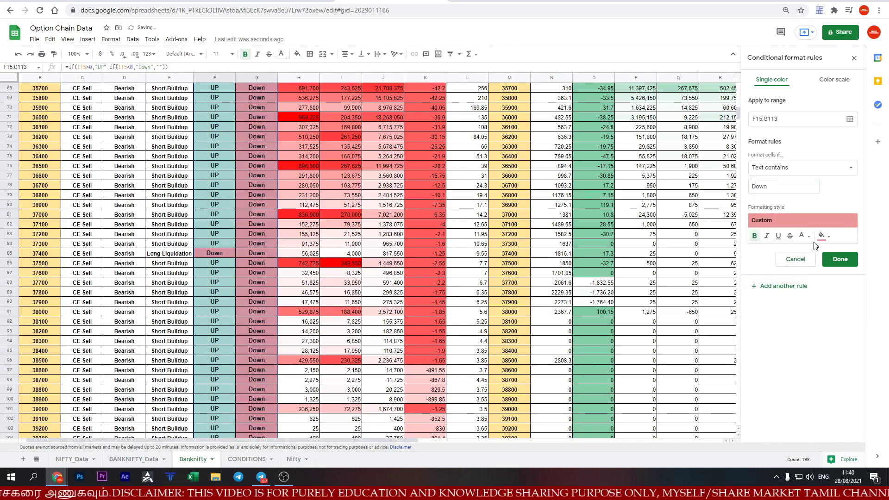
left_click(803, 236)
left_click(804, 264)
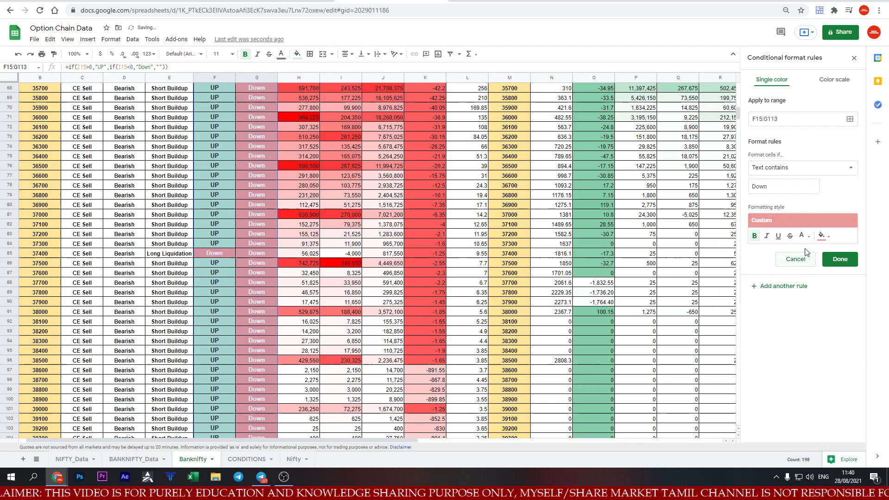
left_click(804, 236)
left_click(743, 254)
left_click(840, 258)
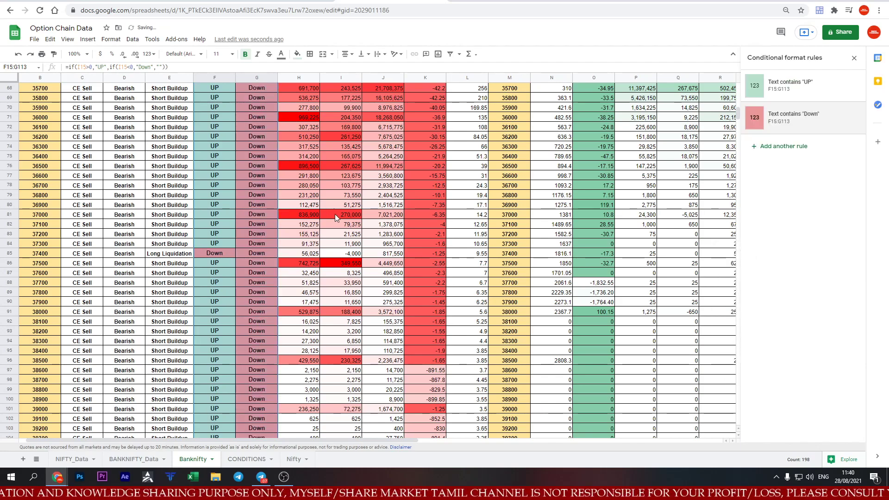
left_click(301, 205)
scroll(260, 285, "up", 7)
Select the Interpretation range E15:E113 and start a conditional formatting rule for it.
scroll(260, 284, "up", 5)
scroll(260, 285, "up", 4)
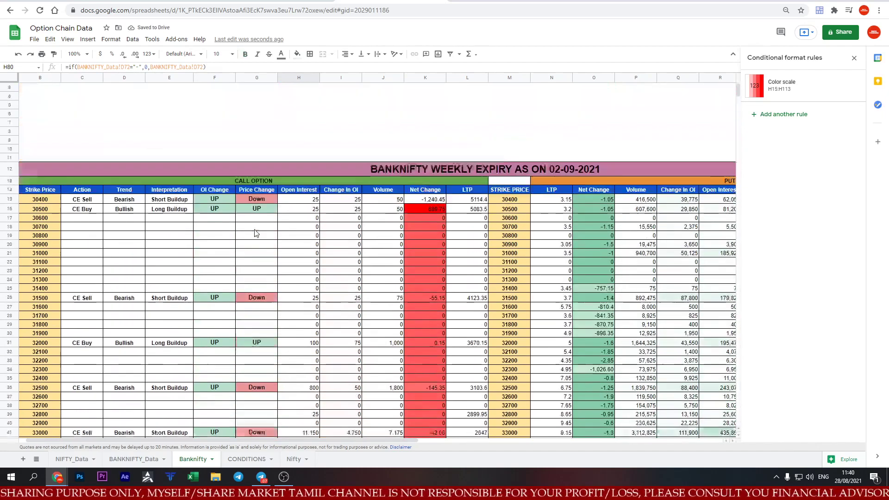
scroll(260, 281, "down", 6)
scroll(259, 281, "down", 3)
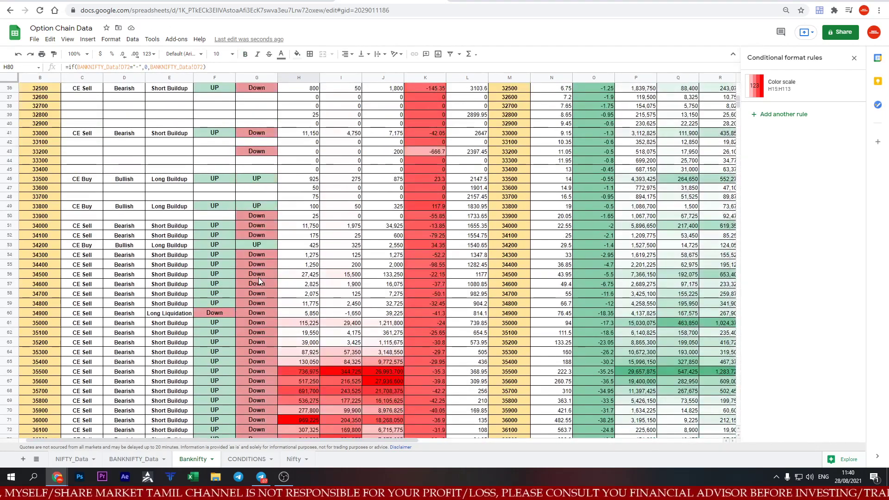
scroll(235, 104, "up", 2)
scroll(208, 138, "up", 8)
left_click(130, 190)
left_click(185, 192)
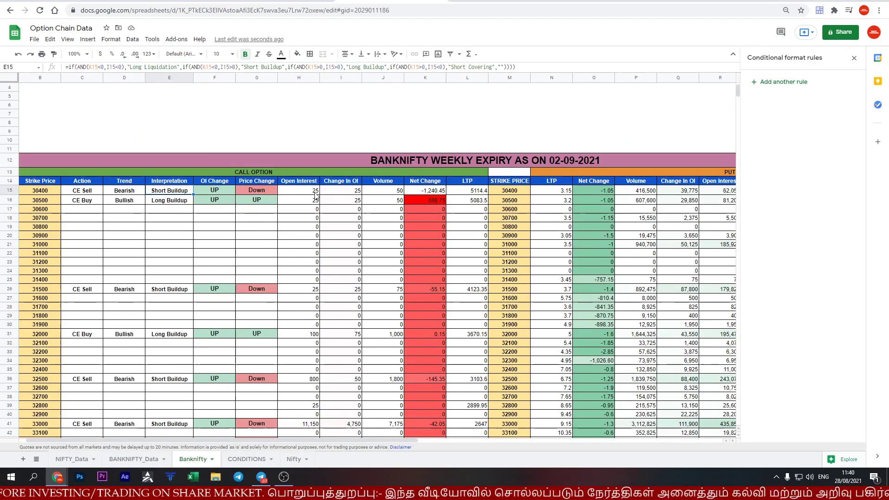
key("ctrl+shift+Down")
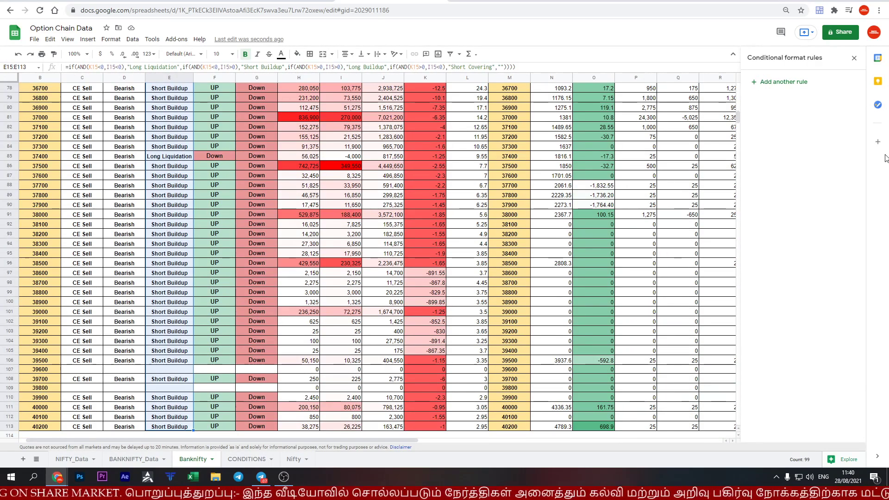
left_click(778, 83)
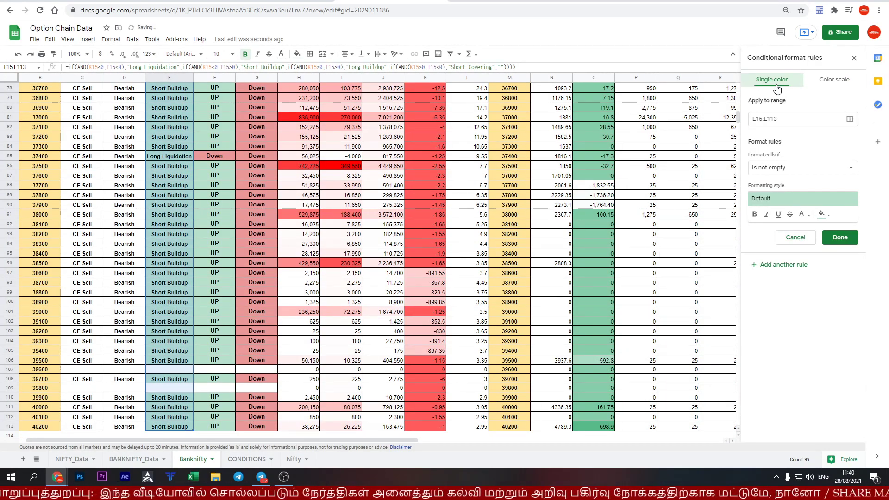
Format cells containing 'Short Buildup' with red fill and bold white text.
left_click(778, 169)
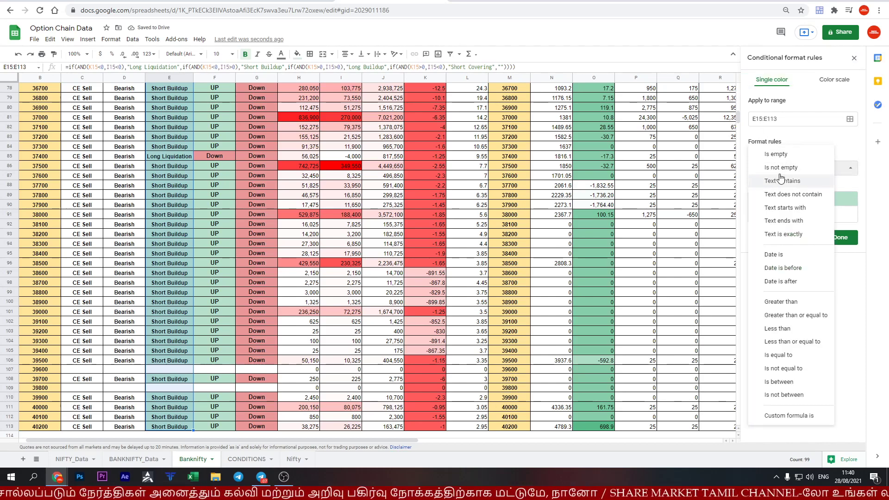
left_click(781, 180)
type("Short")
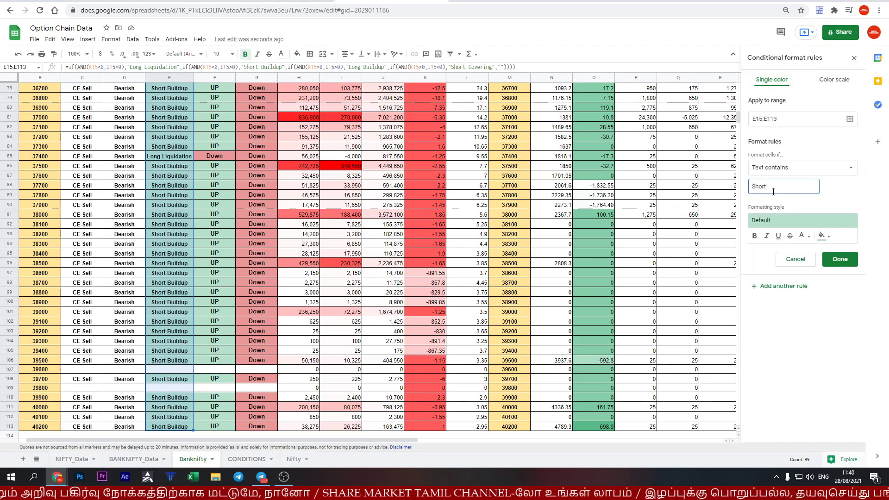
type(" Buildup")
left_click(822, 235)
left_click(755, 274)
left_click(754, 236)
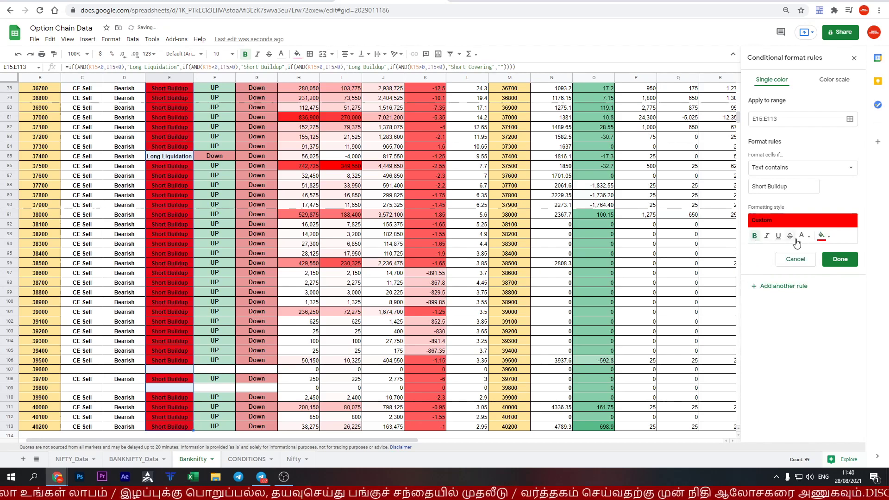
left_click(803, 235)
left_click(804, 264)
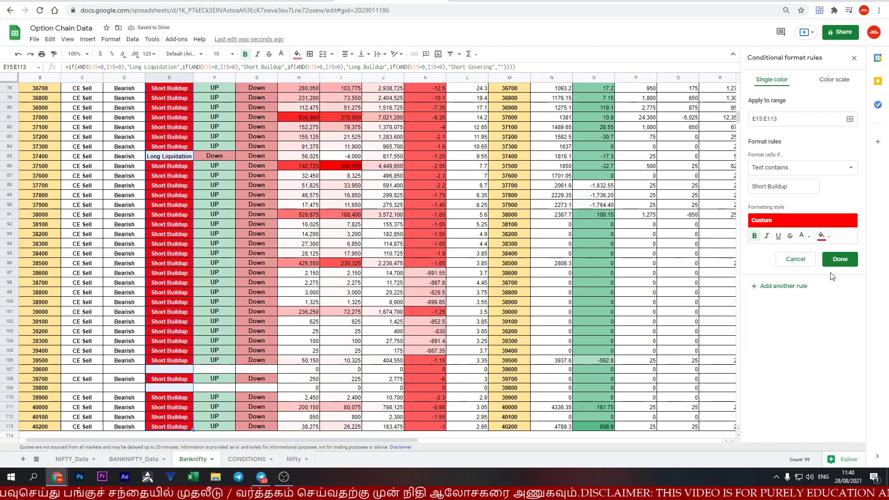
left_click(836, 259)
Format cells containing 'Long Buildup' with dark green fill and bold white text.
left_click(781, 122)
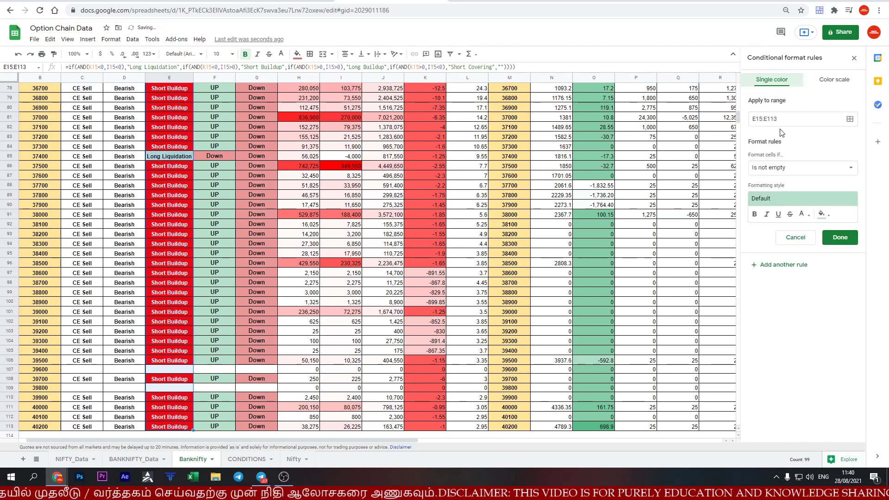
left_click(783, 168)
left_click(786, 182)
left_click(786, 186)
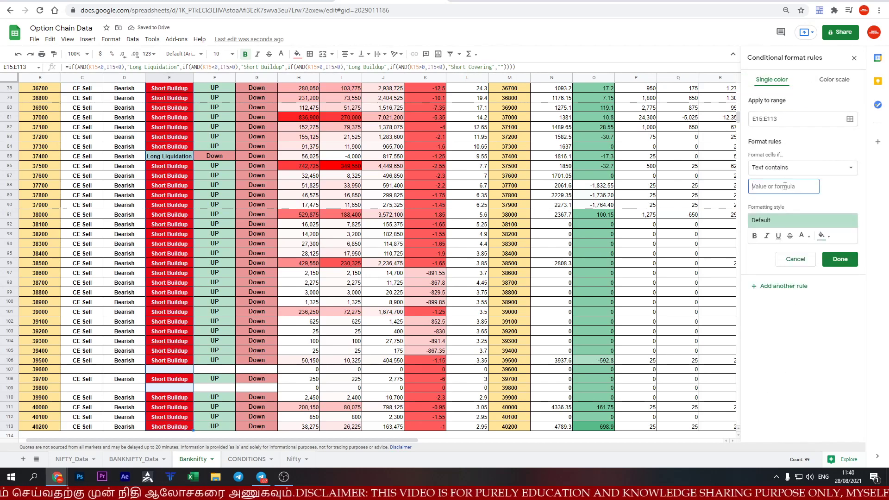
type("Long ")
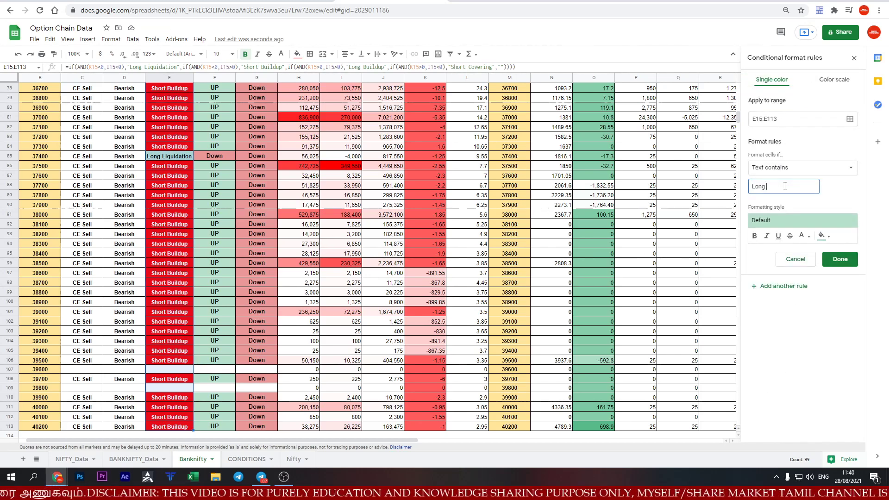
type("Buildup")
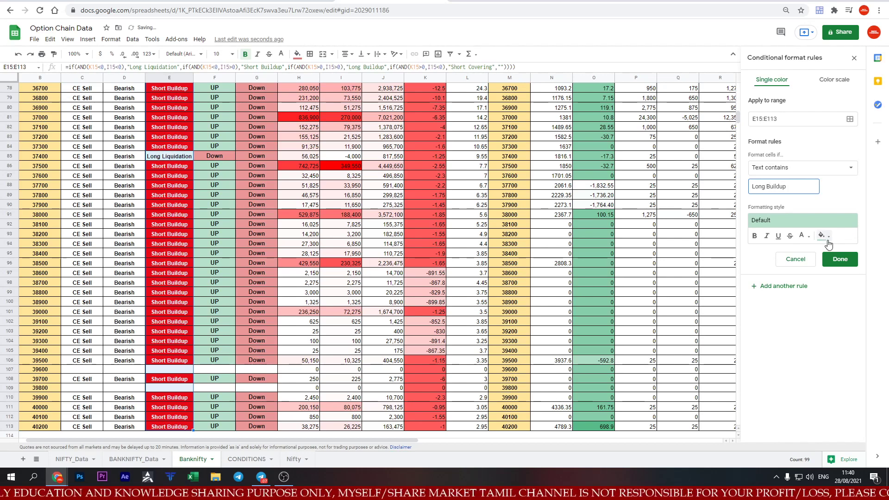
left_click(822, 236)
left_click(782, 318)
left_click(755, 236)
left_click(803, 236)
left_click(806, 264)
left_click(836, 259)
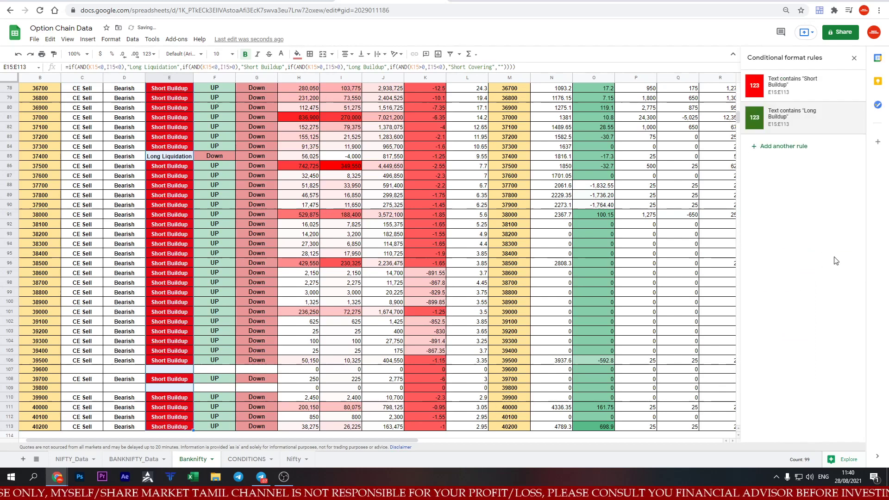
Add a rule giving 'Short Covering' cells a bright green fill with bold text.
left_click(784, 150)
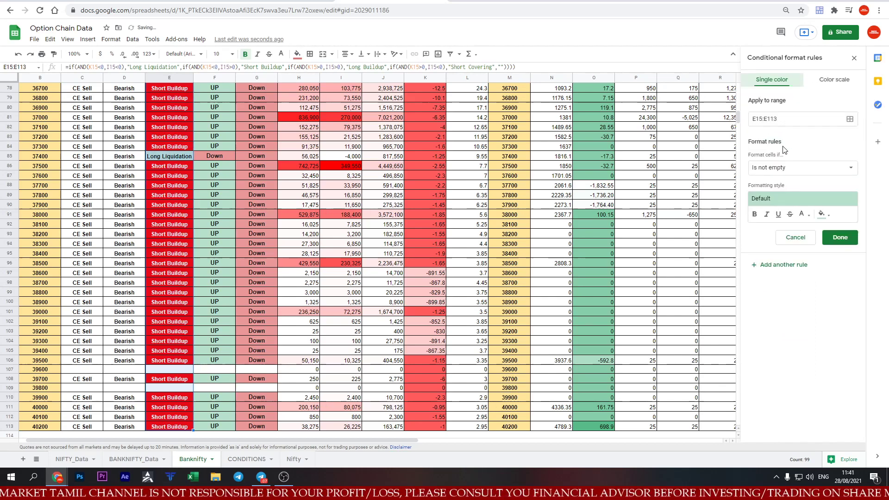
left_click(786, 167)
left_click(785, 182)
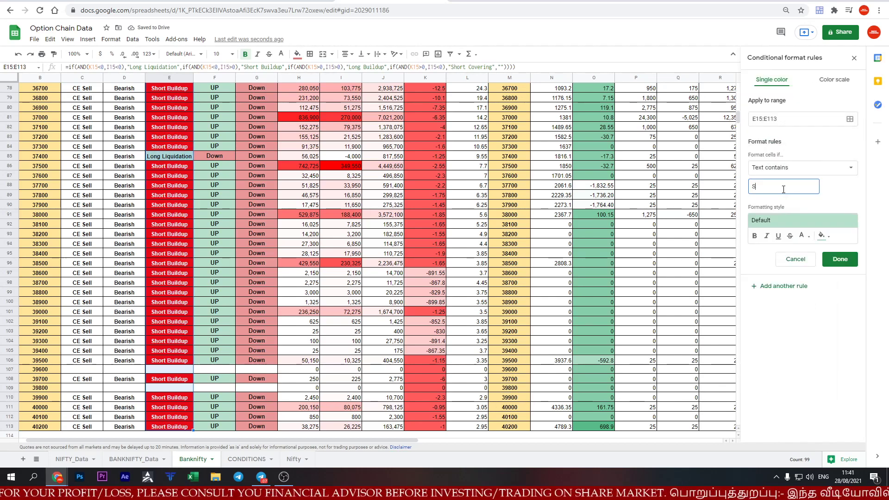
type("Short Covering")
left_click(829, 238)
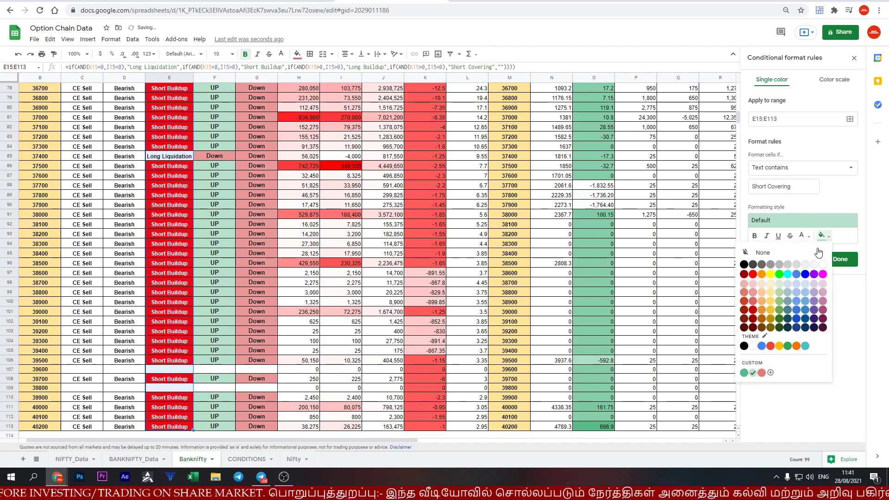
left_click(780, 268)
left_click(754, 235)
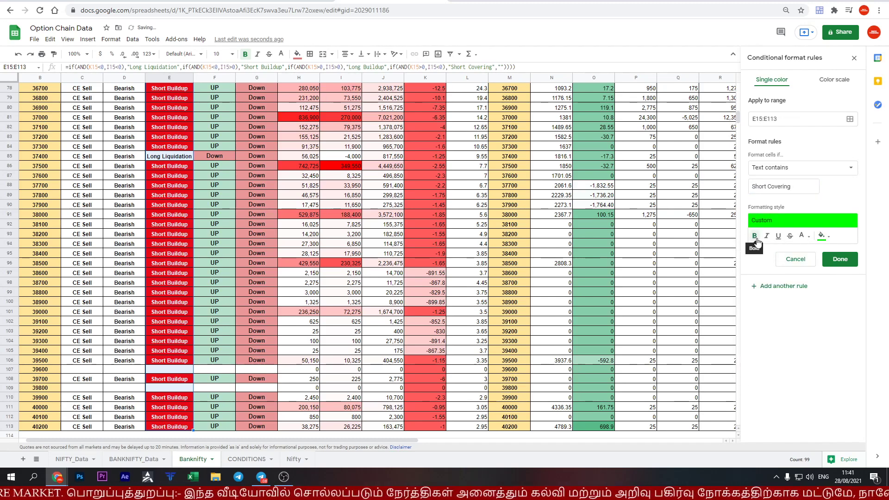
left_click(840, 259)
Add a rule giving 'Long Liquidation' cells a blue fill with bold white text.
scroll(261, 218, "up", 5)
scroll(256, 272, "up", 4)
scroll(256, 272, "down", 3)
scroll(256, 272, "down", 3)
scroll(257, 272, "down", 3)
scroll(257, 271, "down", 3)
scroll(257, 271, "up", 7)
scroll(257, 272, "up", 7)
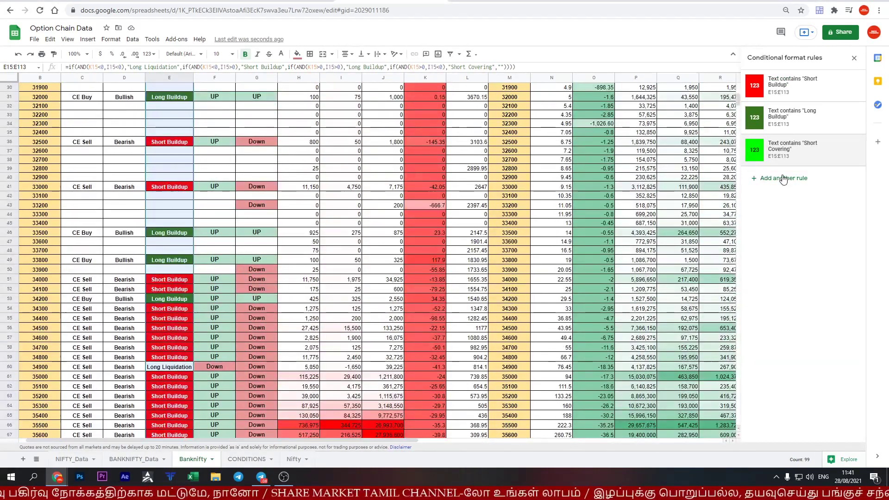
left_click(783, 178)
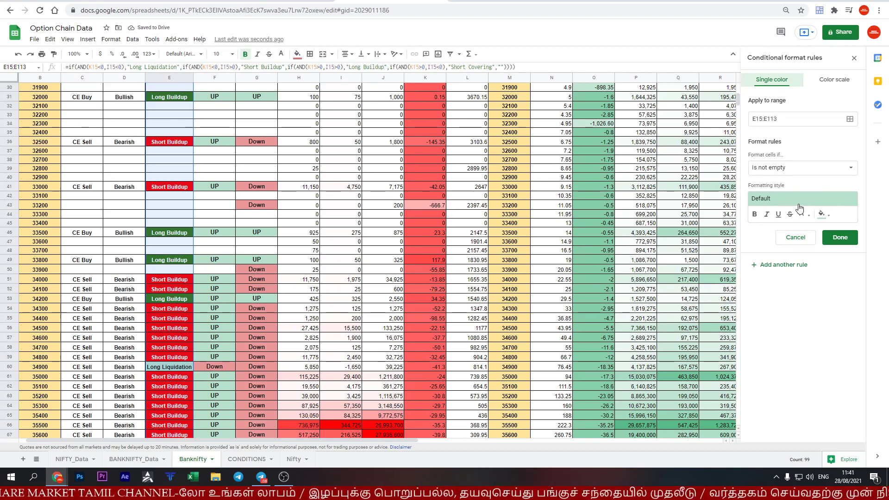
left_click(803, 168)
left_click(784, 185)
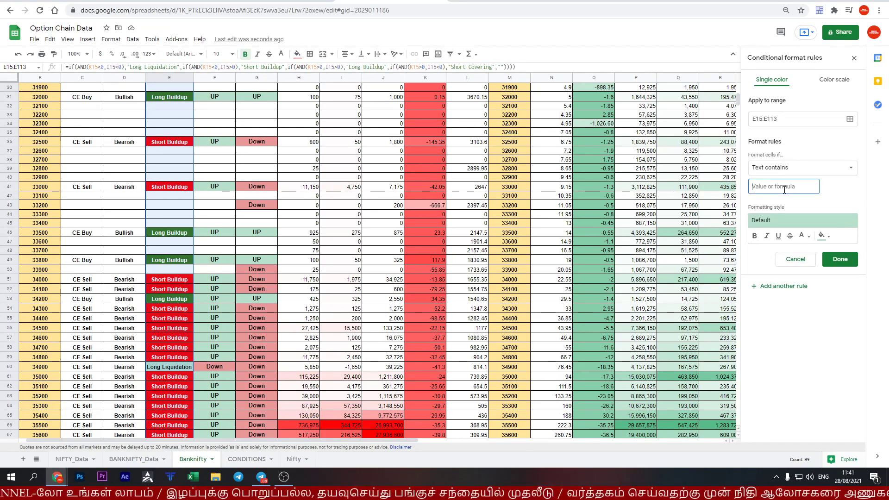
type("Long Li")
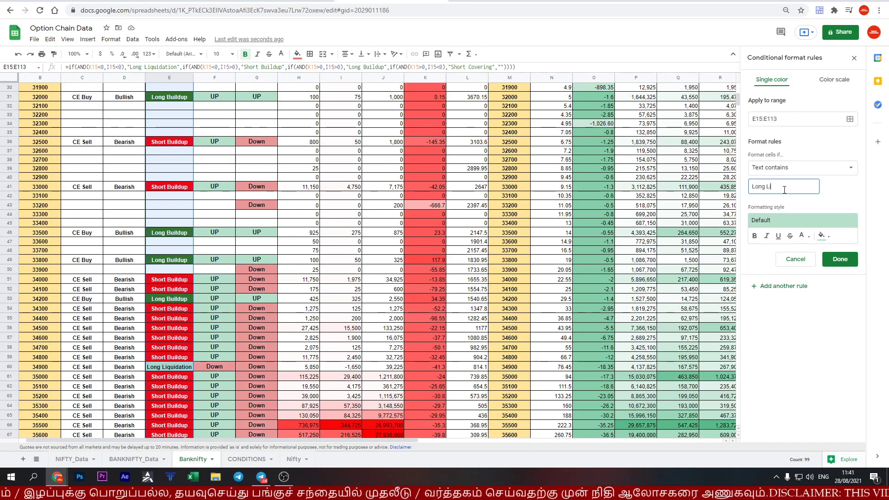
type("uidation")
left_click(822, 235)
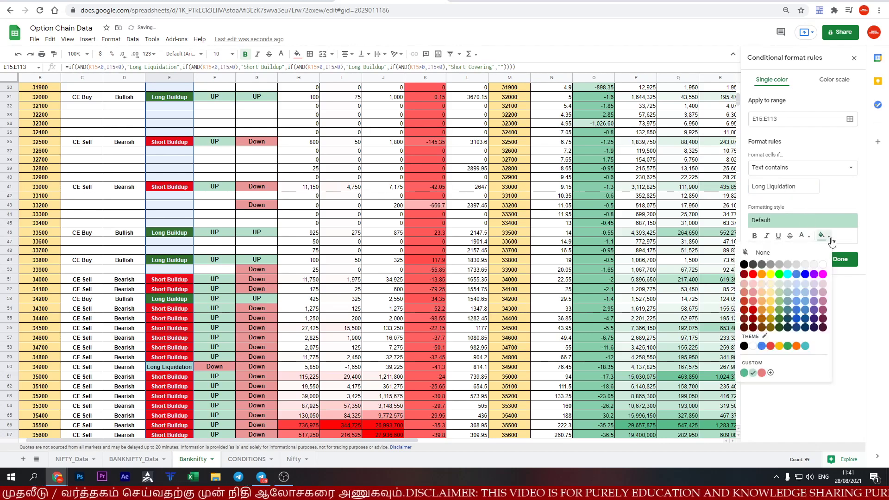
left_click(798, 277)
left_click(755, 236)
left_click(803, 236)
left_click(798, 264)
left_click(839, 260)
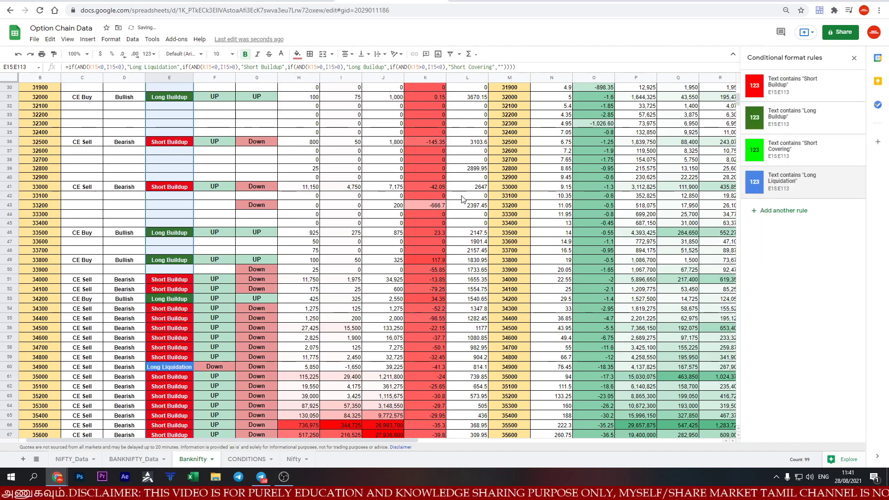
scroll(182, 107, "up", 4)
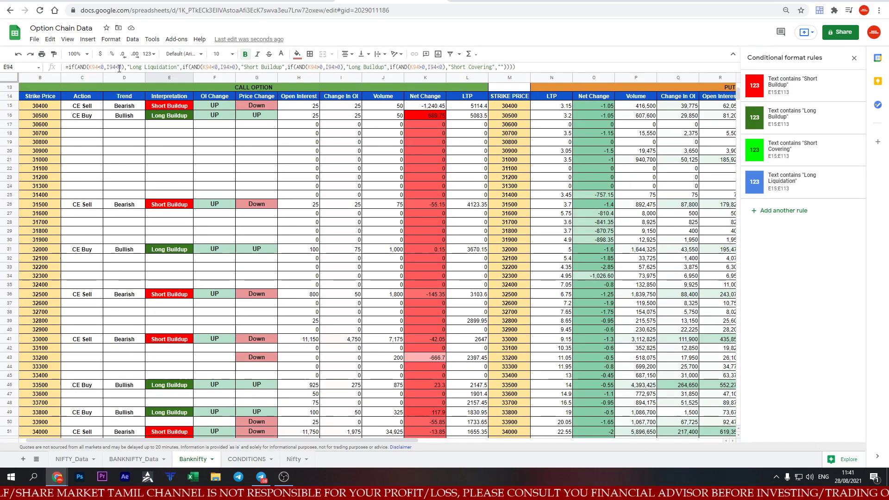
Enter 'up' in G85 to test that the row turns bright-green Short Covering, then select D15:D113.
scroll(180, 232, "down", 3)
scroll(181, 232, "down", 5)
scroll(181, 232, "down", 3)
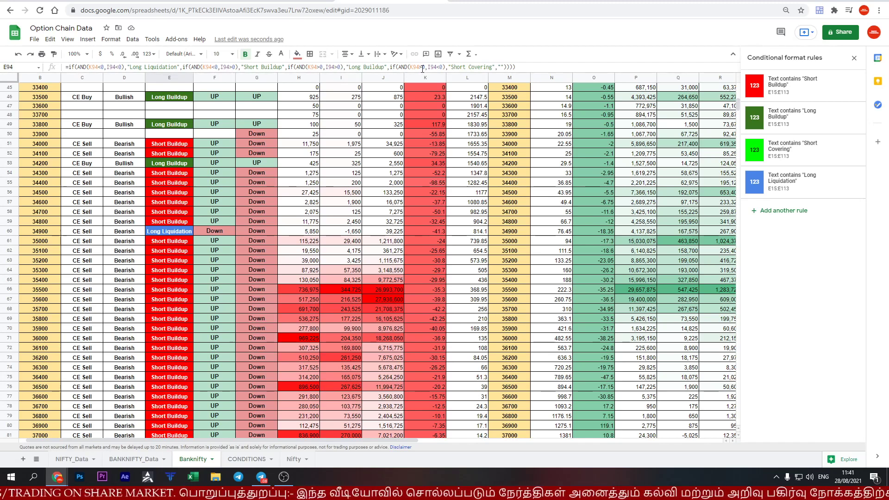
scroll(273, 212, "down", 10)
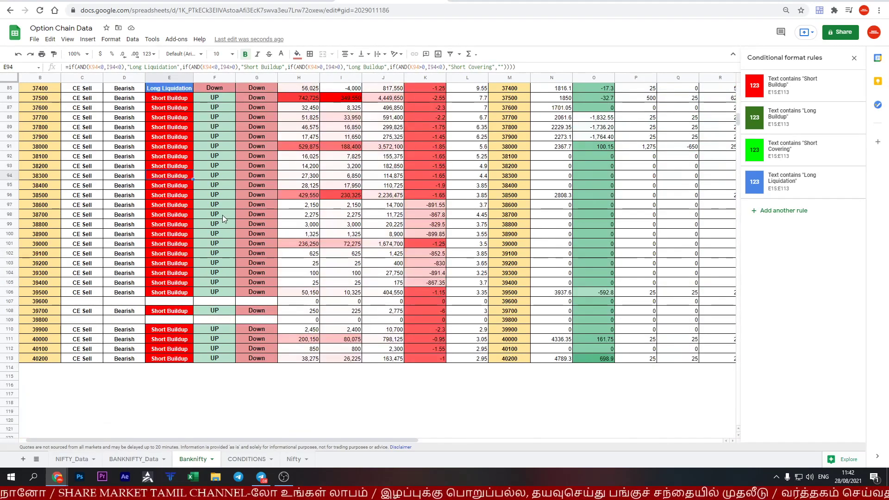
scroll(222, 215, "up", 3)
left_click(264, 187)
type("up")
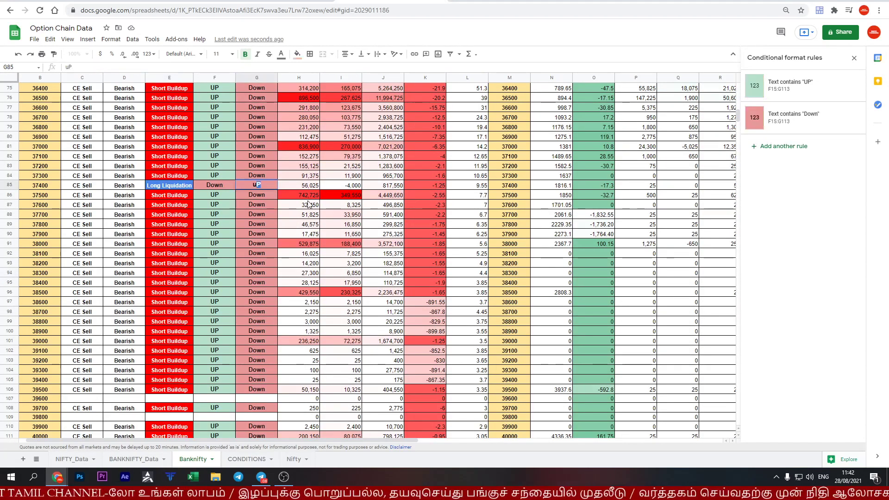
key("Return")
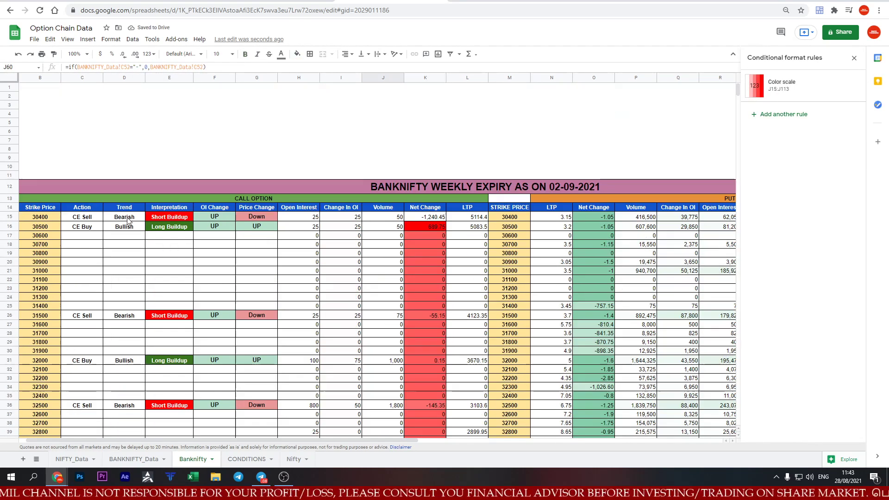
left_click(129, 221)
key("ctrl+shift+Down")
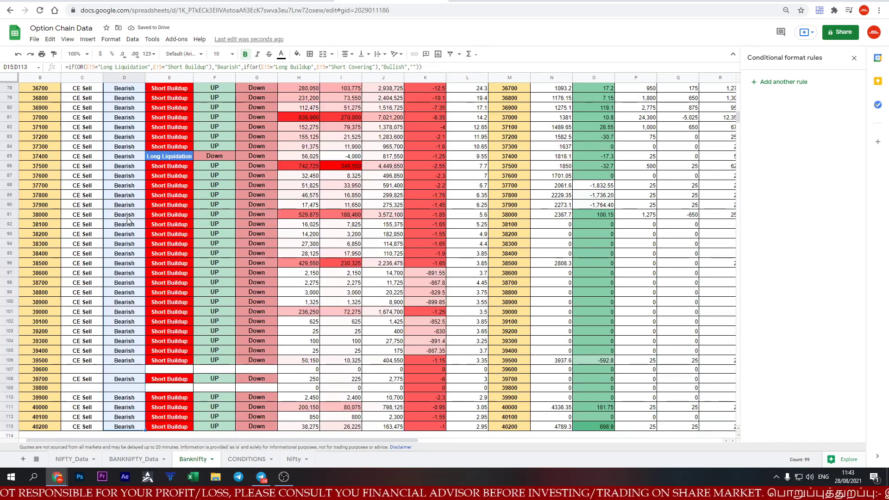
Add a rule to Trend cells D15:D113 giving Bearish cells a bright red fill with white text.
right_click(128, 221)
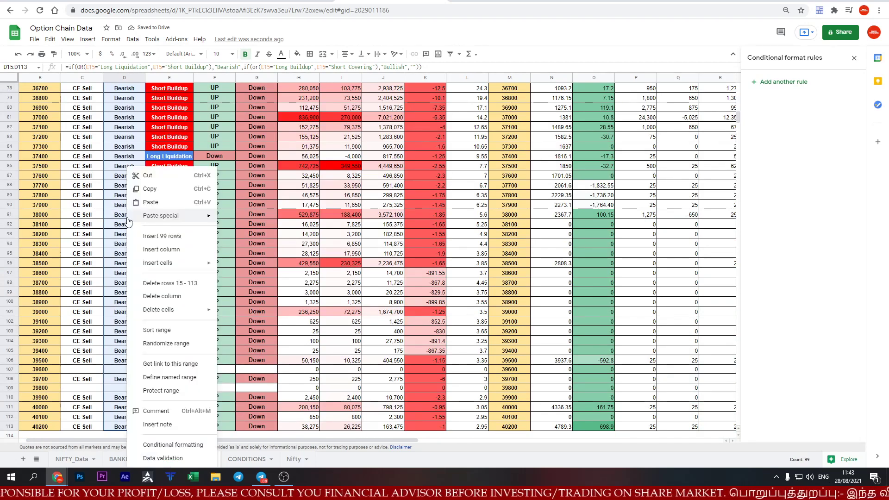
left_click(182, 445)
type("Bearish")
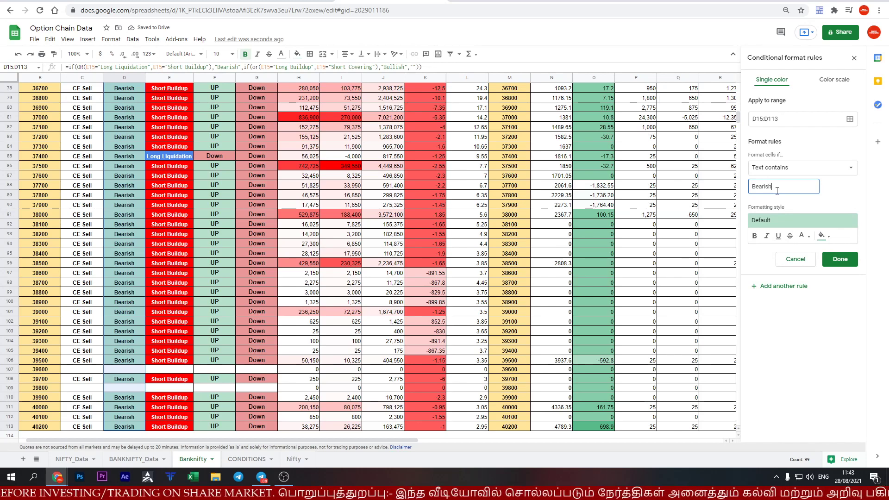
left_click(823, 236)
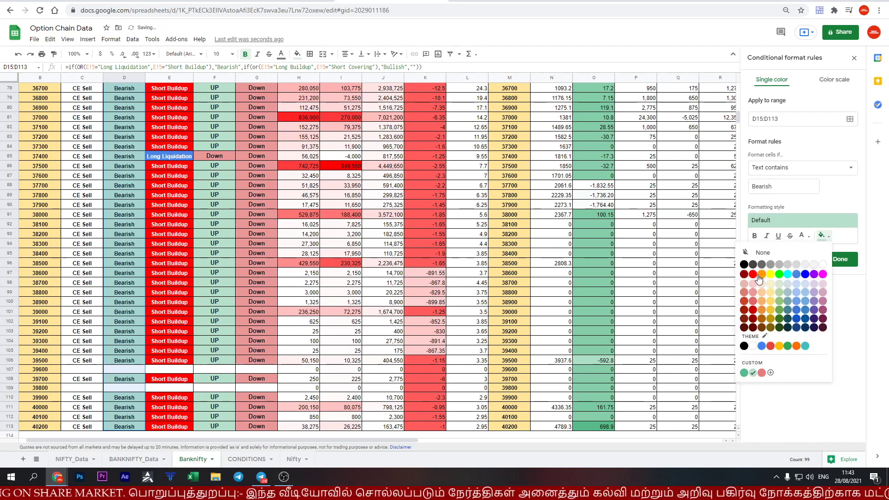
left_click(753, 311)
left_click(802, 235)
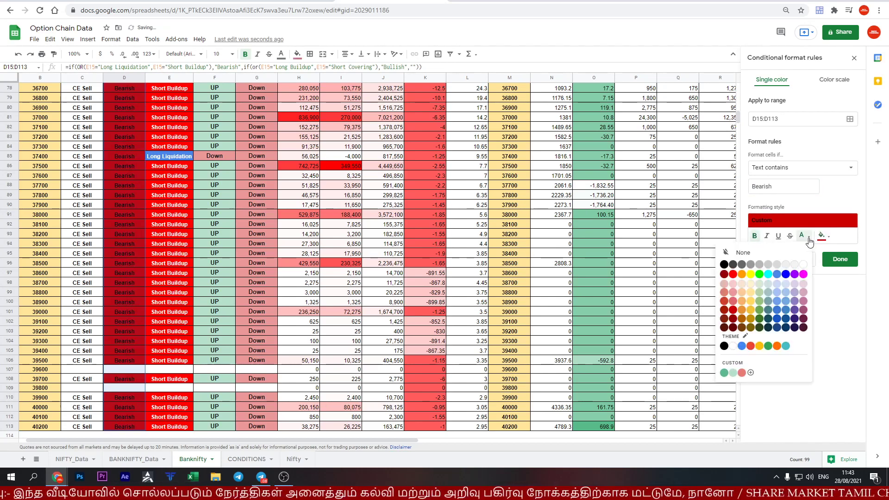
left_click(805, 255)
left_click(822, 235)
left_click(758, 277)
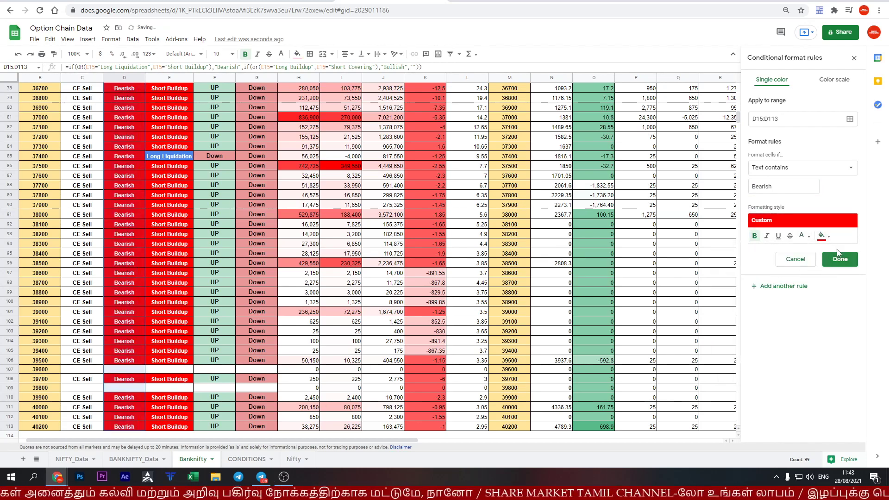
left_click(829, 237)
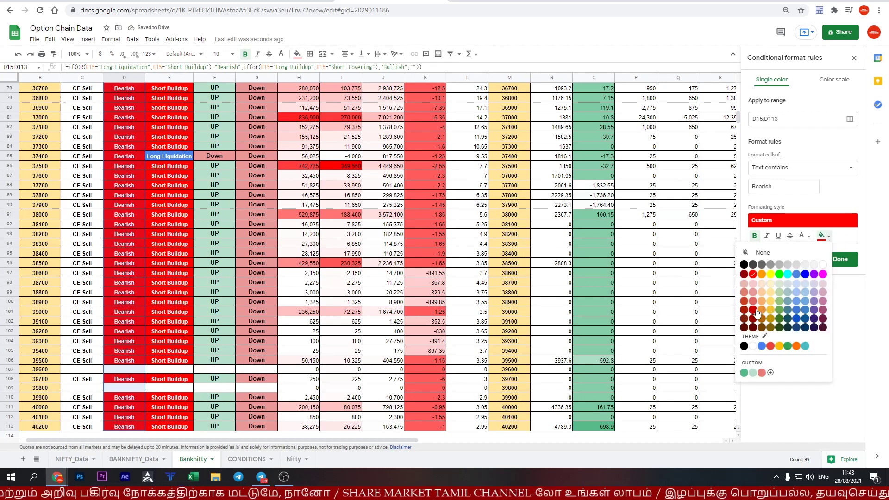
left_click(753, 292)
left_click(829, 236)
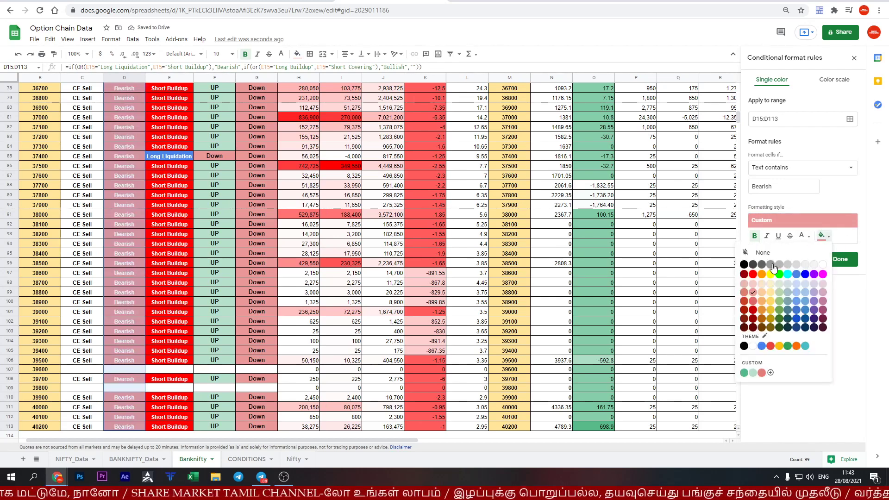
left_click(753, 274)
Add a green text-contains rule for Bullish Trend cells, then select Action cells C15:C113.
left_click(770, 167)
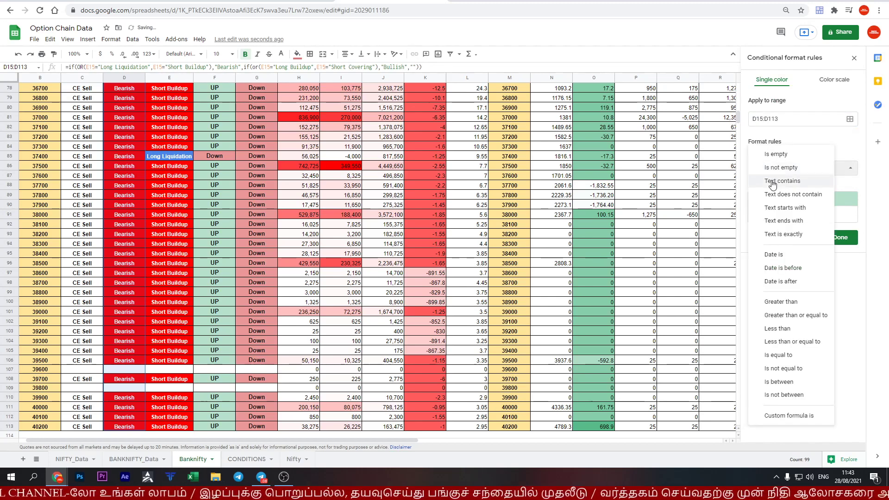
left_click(778, 202)
left_click(822, 235)
left_click(790, 266)
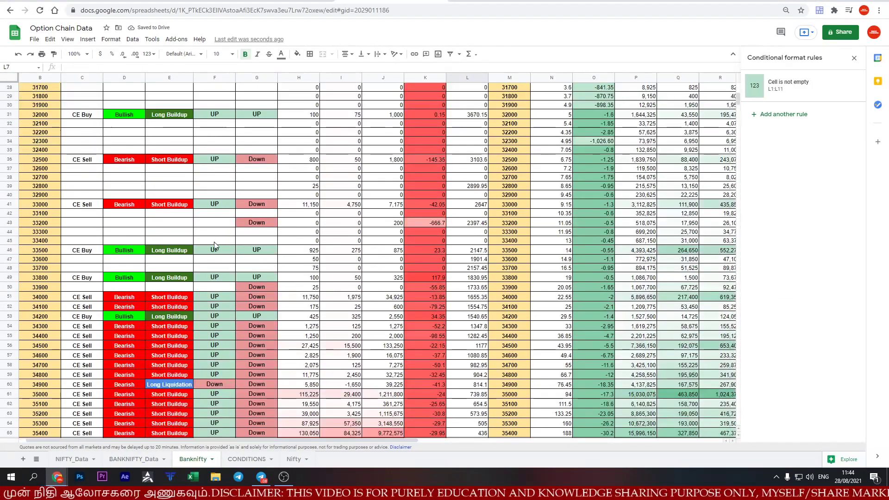
scroll(215, 245, "up", 6)
left_click(84, 226)
key("ctrl+shift+Down")
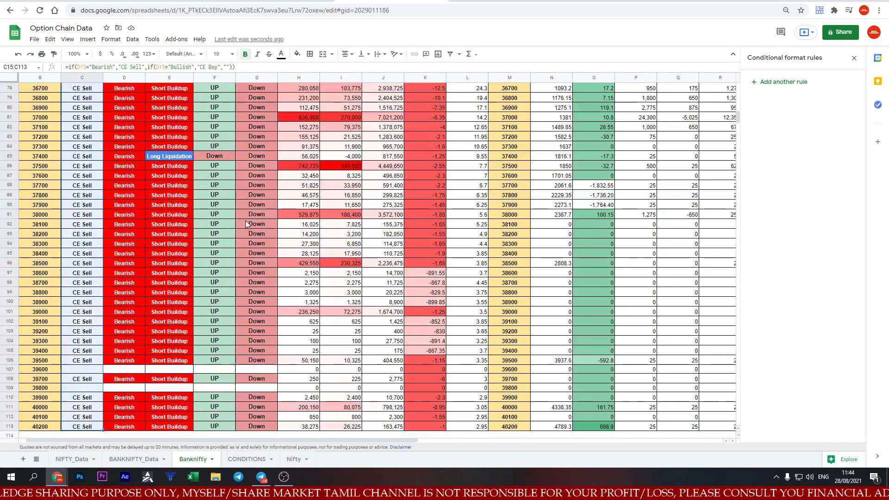
Add a Text contains 'Sell' rule to Action cells C15:C113 with bold text and red fill.
scroll(102, 227, "up", 20)
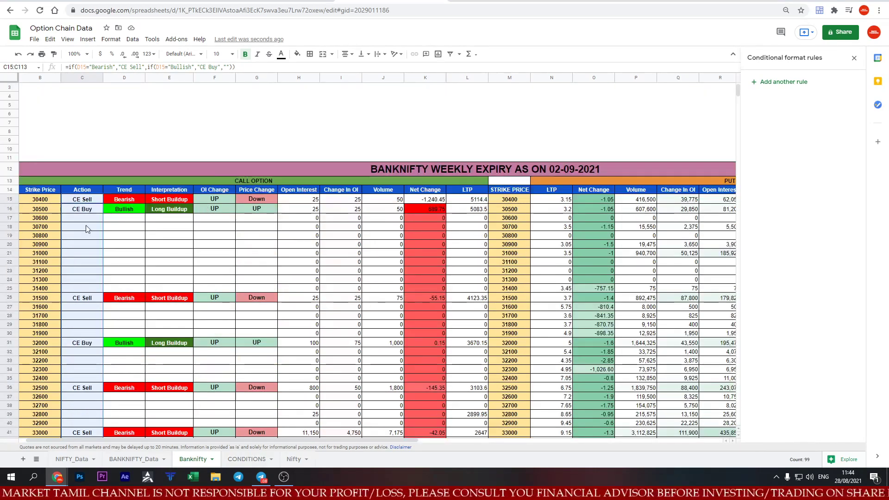
scroll(102, 227, "down", 6)
scroll(102, 227, "down", 2)
scroll(100, 250, "down", 5)
scroll(97, 274, "up", 1)
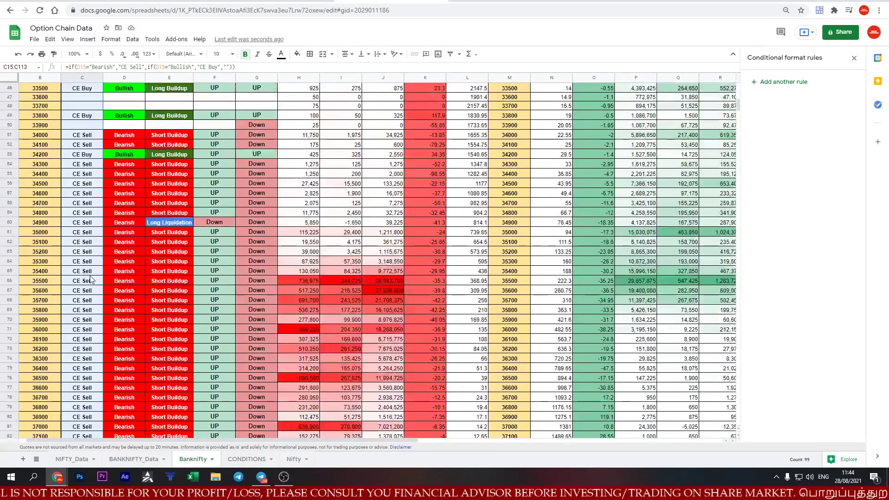
scroll(94, 295, "up", 4)
scroll(334, 236, "up", 6)
scroll(296, 248, "up", 4)
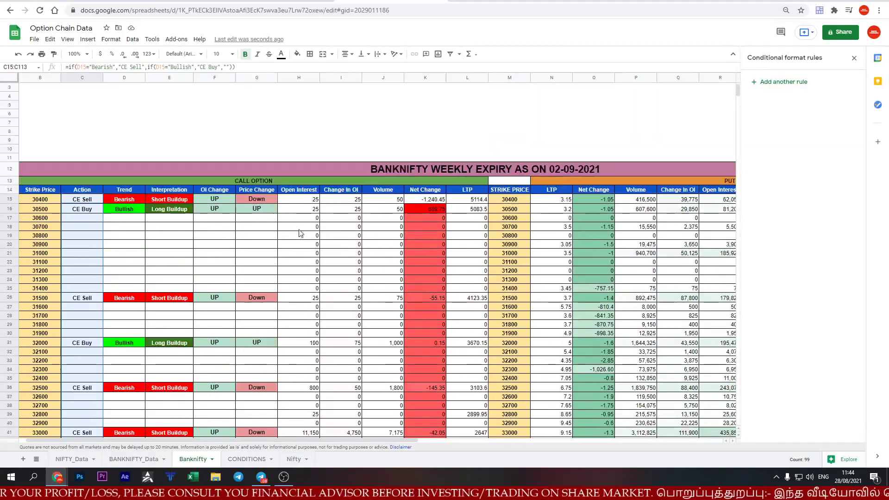
left_click(782, 83)
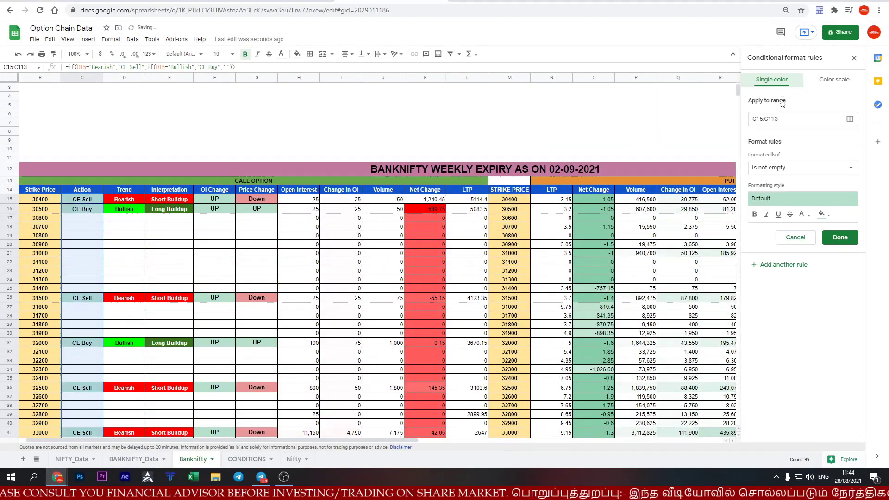
left_click(778, 169)
left_click(776, 181)
type("Sell")
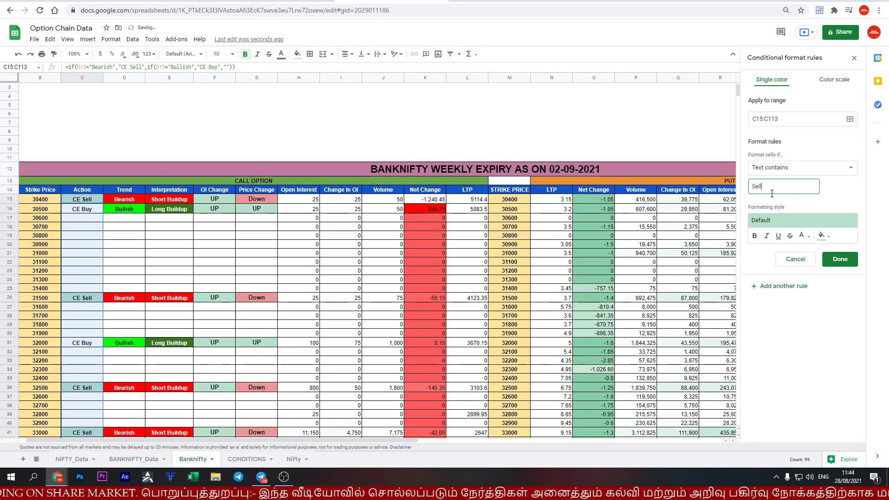
left_click(755, 236)
left_click(822, 236)
left_click(753, 299)
left_click(803, 236)
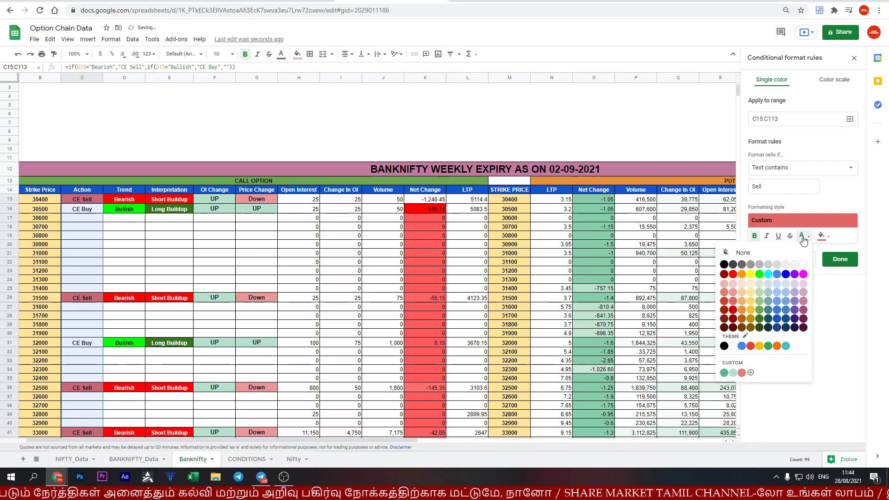
left_click(803, 265)
left_click(841, 259)
Add a second Text contains 'Buy' rule to the Action column with a green fill.
left_click(797, 111)
left_click(782, 175)
left_click(781, 182)
type("Buy")
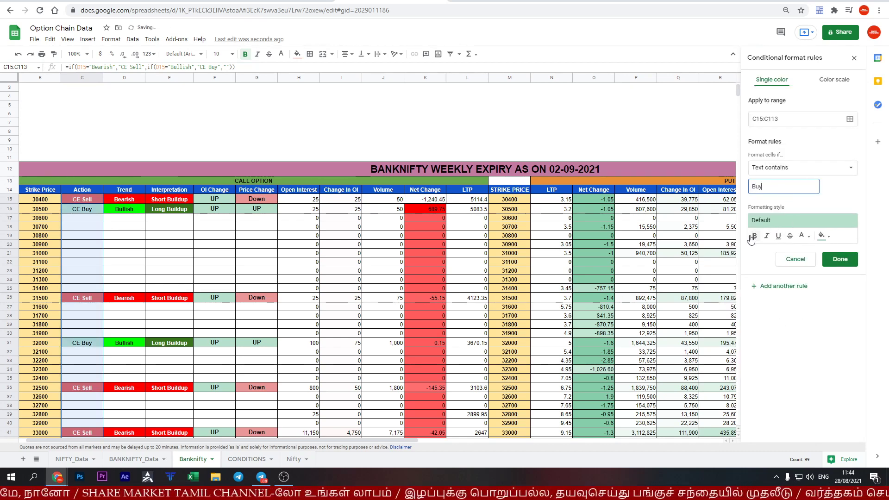
left_click(754, 236)
left_click(841, 259)
left_click(854, 58)
scroll(443, 280, "down", 10)
scroll(443, 279, "up", 8)
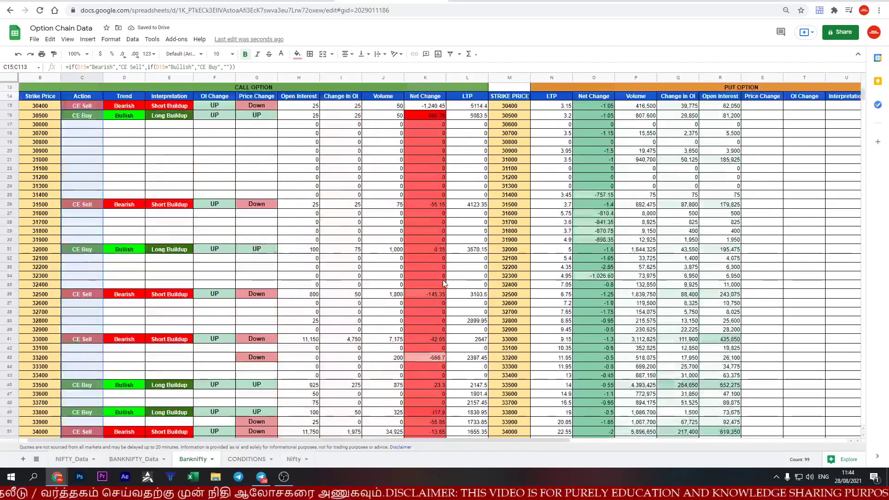
Clear the Action column selection and scroll through the table to review it.
scroll(443, 280, "up", 2)
scroll(443, 279, "down", 1)
scroll(443, 280, "down", 5)
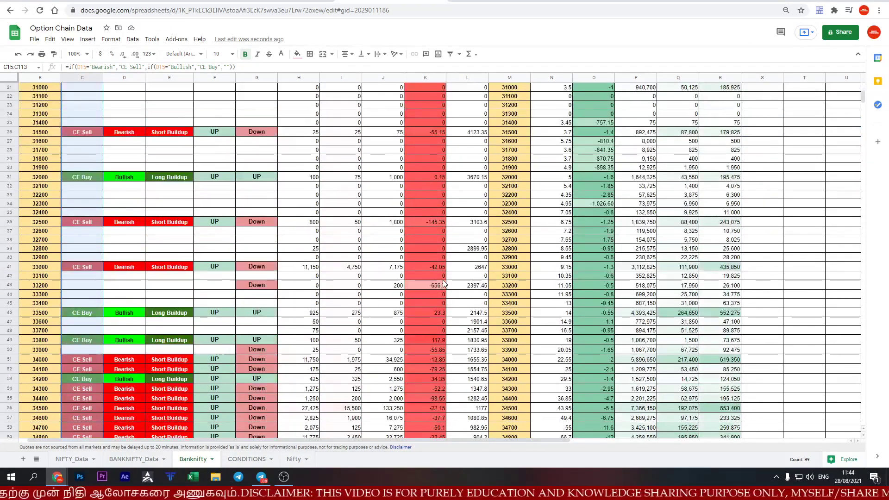
scroll(442, 280, "up", 10)
left_click(385, 257)
scroll(443, 280, "down", 5)
scroll(443, 280, "down", 4)
scroll(443, 280, "down", 3)
scroll(443, 278, "up", 2)
scroll(443, 278, "up", 6)
scroll(443, 278, "up", 2)
scroll(280, 285, "up", 3)
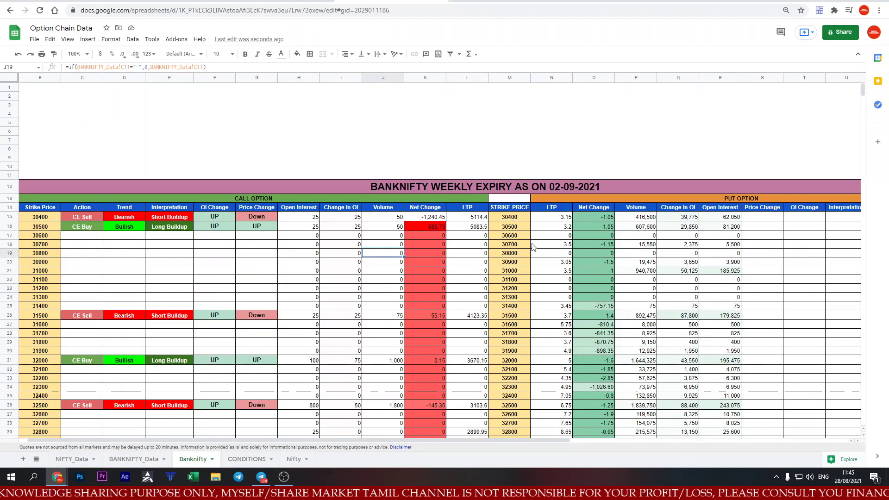
Apply all borders to the put-side Action cells W15:W113.
left_click(752, 218)
key("Right")
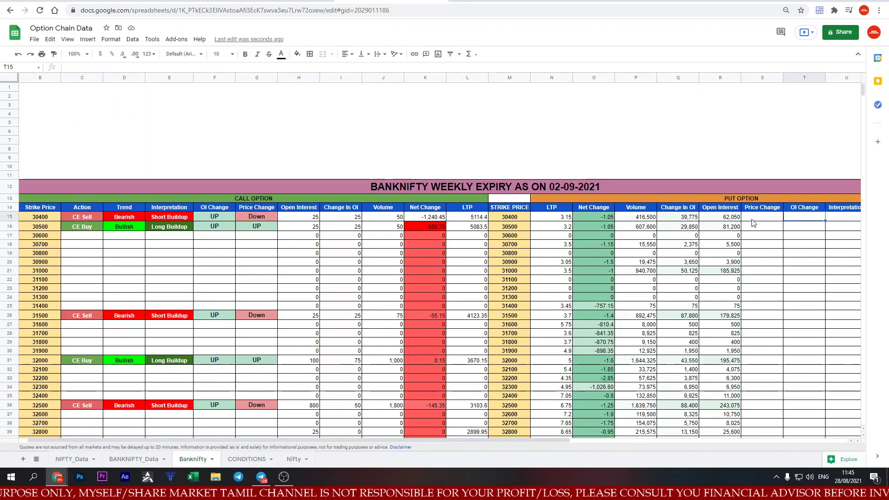
key("Right")
key("Right")
key("Right")
key("Left")
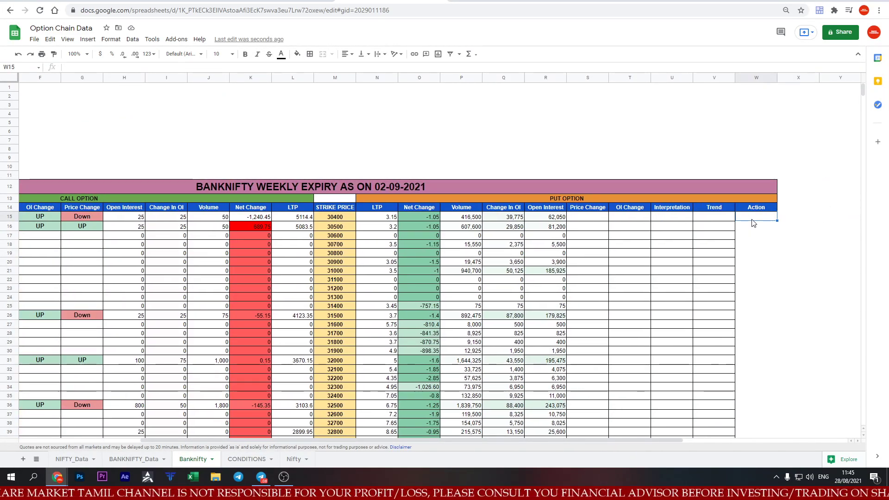
key("ctrl+shift+Down")
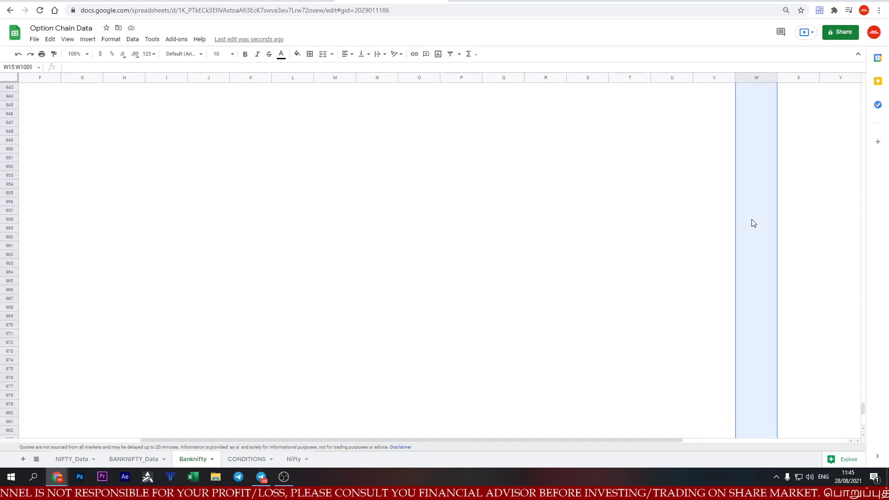
key("ctrl+shift+Up")
key("shift+Down")
key("shift+Down")
key("shift+Down")
key("shift+Down")
key("shift+Down")
key("shift+Down")
key("shift+Down")
key("shift+Down")
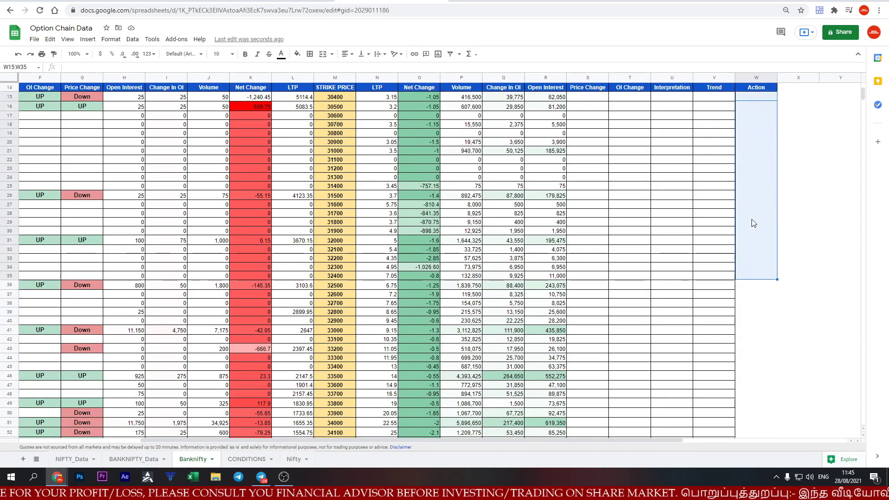
key("shift+Down")
key("shift+Down")
key("shift+Down")
key("shift+Down")
key("shift+Down")
key("shift+Down")
key("shift+Down")
key("shift+Down")
key("shift+Down")
key("shift+Down")
key("shift+Down")
key("shift+Down")
key("shift+Down")
key("shift+Down")
key("shift+Down")
key("shift+Down")
key("shift+Down")
key("shift+Down")
key("shift+Down")
key("shift+Down")
key("shift+Down")
key("shift+Down")
key("shift+Down")
key("shift+Down")
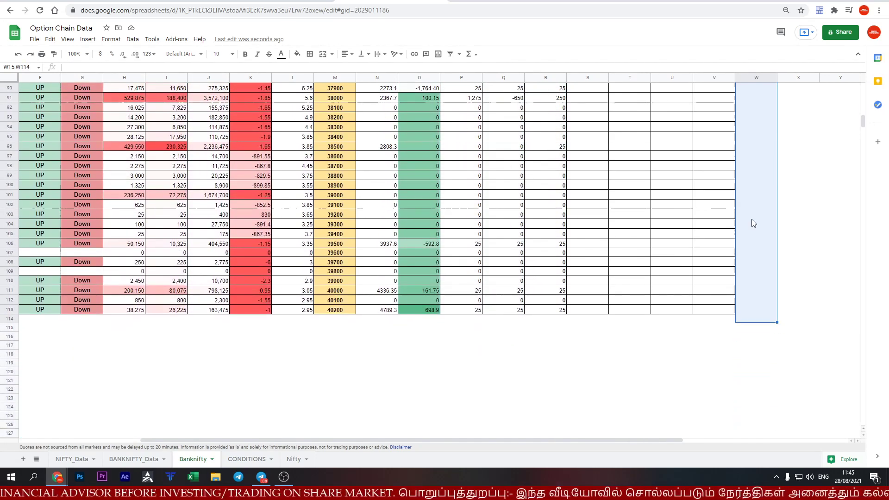
key("shift+Up")
left_click(310, 54)
left_click(314, 70)
Review the PUT OPTION conditions, including Long Liquidation, on the CONDITIONS sheet, then return to Banknifty.
key("ctrl+shift+Page_Down")
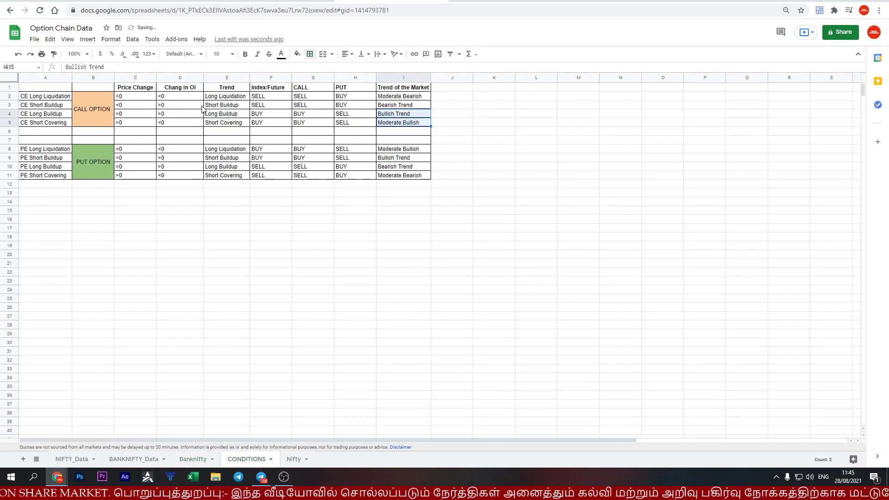
left_click(104, 171)
key("Right")
key("Right")
left_click(227, 153)
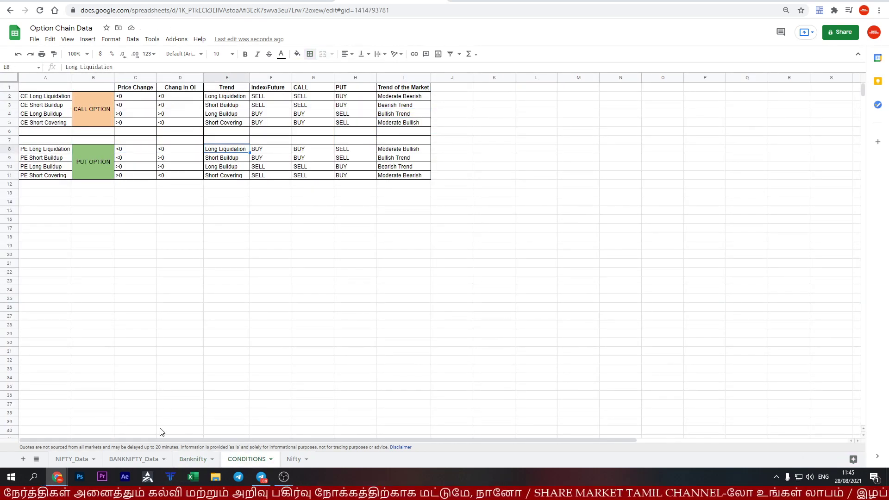
left_click(193, 459)
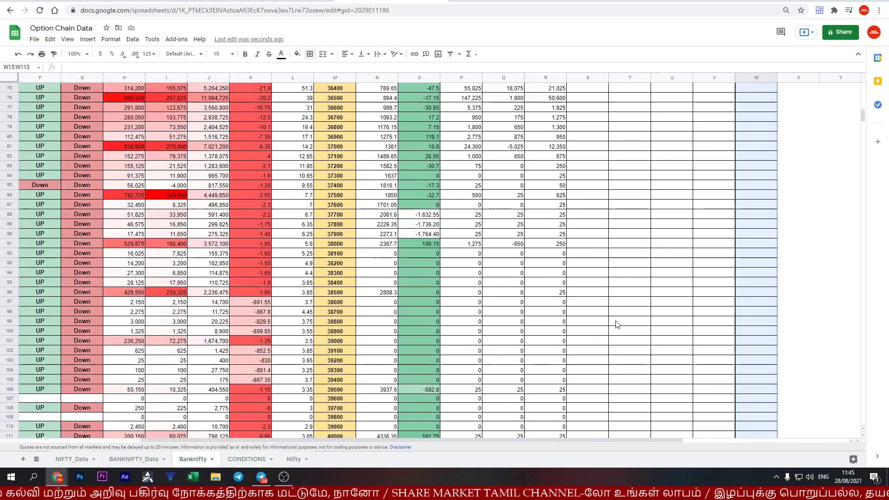
Inspect the call-side Price Change formula in G15 for reference.
scroll(618, 320, "up", 5)
scroll(618, 320, "up", 5)
scroll(618, 320, "up", 5)
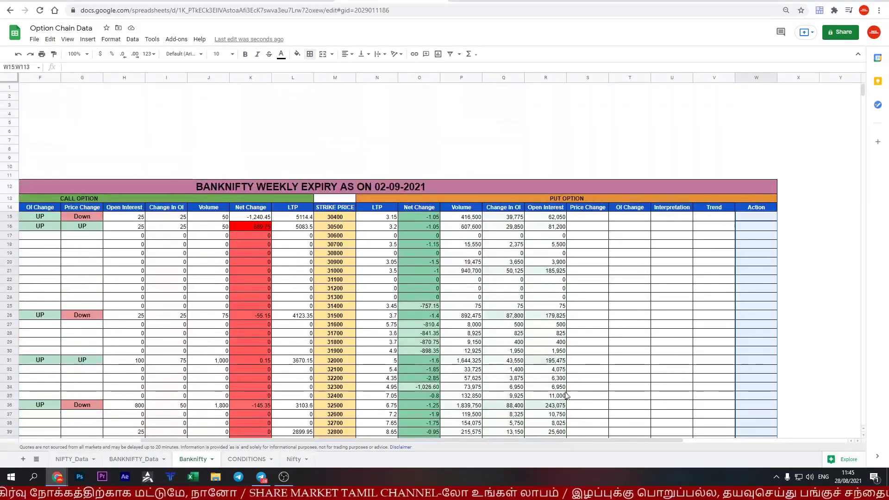
left_click_drag(594, 441, 550, 442)
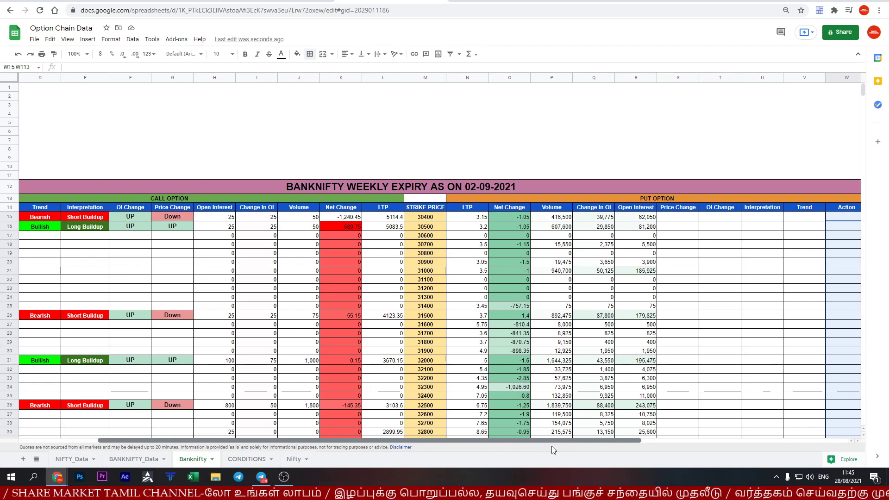
left_click(172, 216)
left_click_drag(168, 67, 28, 68)
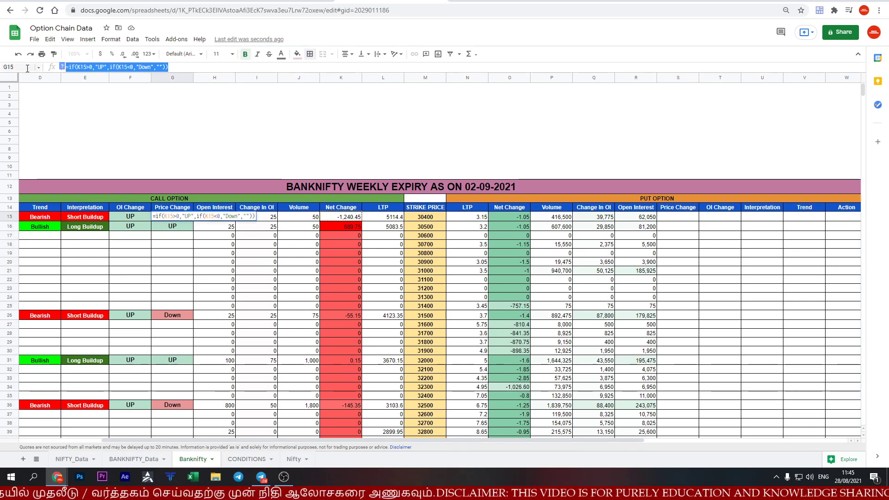
left_click(247, 459)
left_click(193, 459)
Enter =if(O15>0,"Up",if(O15<0,"Down","")) in put Price Change cell S15.
left_click(678, 217)
type("=if(O15<0,Q15<0")
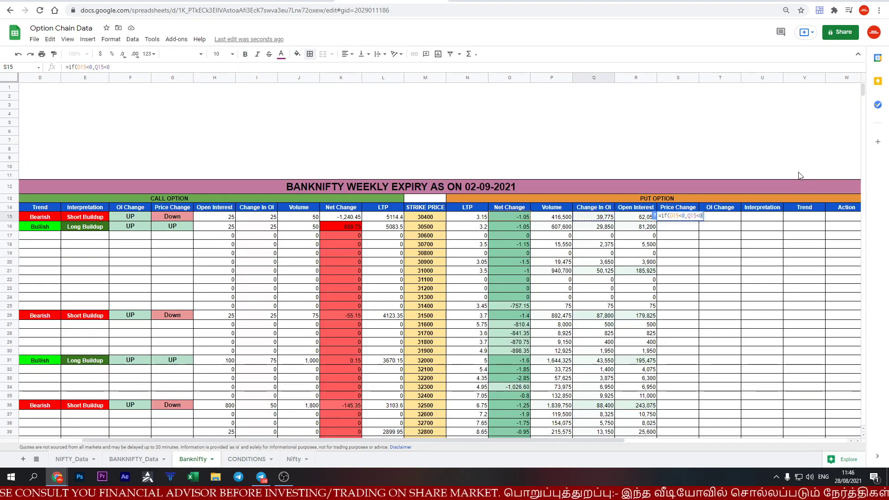
key("Escape")
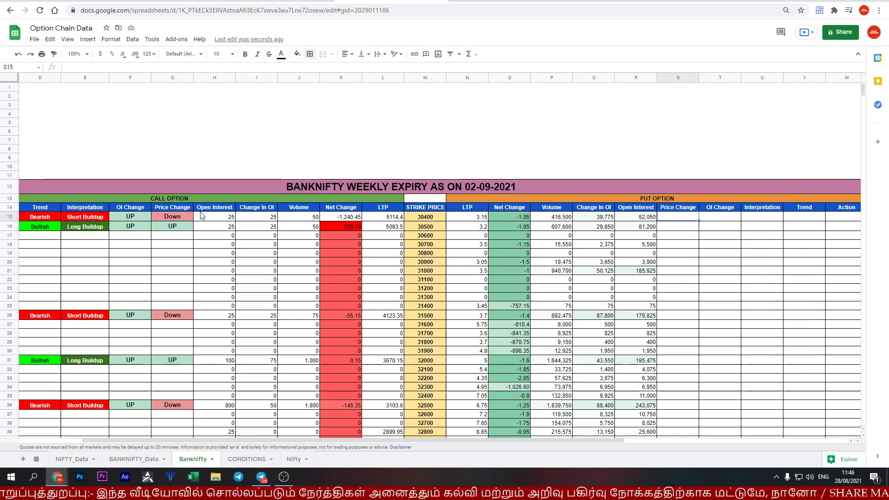
type("=O15>0,\"Up\",if")
key("Escape")
type("=if(O15>0,\"Up\",if(O15<0,\"Down\",\"\")")
key("Tab")
Enter the matching Q15-based Up/Down formula in put OI Change cell T15.
key("ctrl+Return")
type("=if(Q15>0,\"Up\",if(Q15<0<\"Down\",\"\"))")
scroll(699, 270, "down", 10)
scroll(699, 271, "up", 5)
scroll(700, 270, "up", 5)
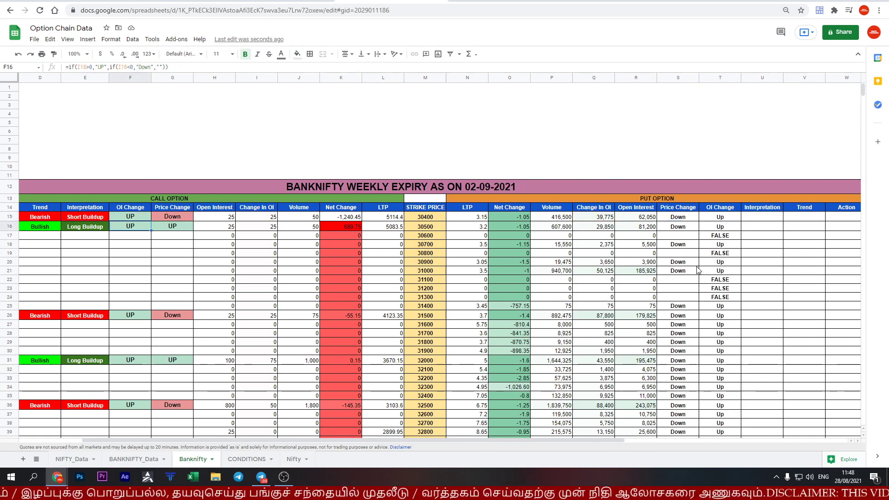
key("Left")
key("BackSpace")
key("BackSpace")
key("BackSpace")
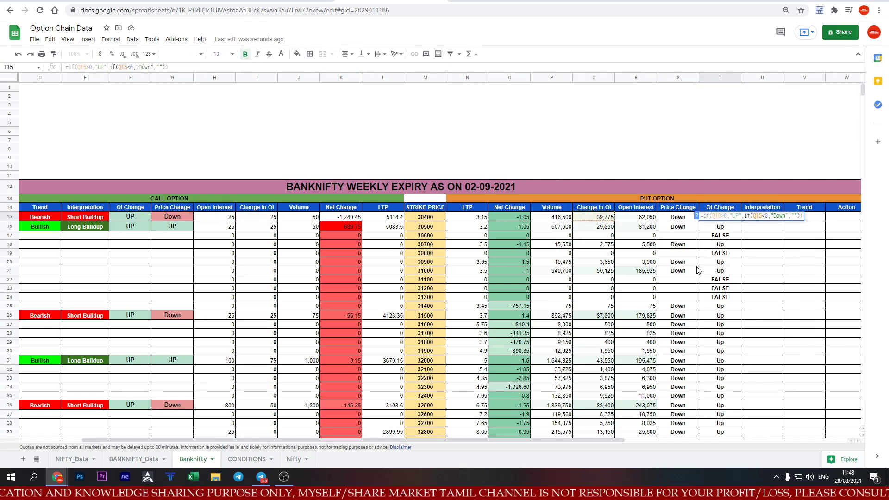
key("Return")
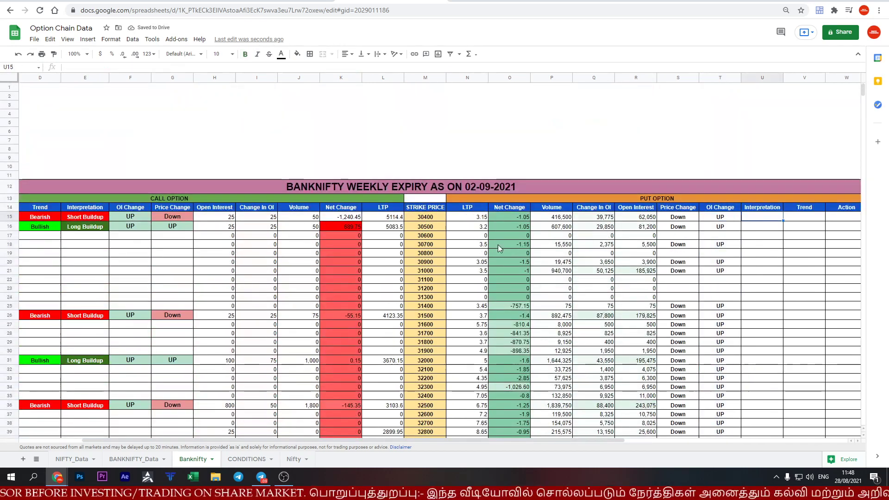
Start the U15 Interpretation formula with an AND check on Net Change O15 and Change in OI Q15.
left_click(247, 459)
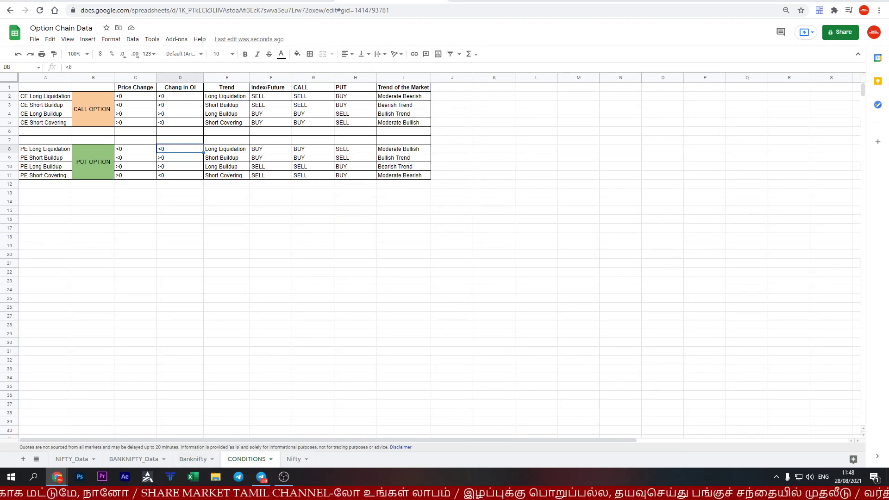
left_click(186, 459)
type("=if(AND(")
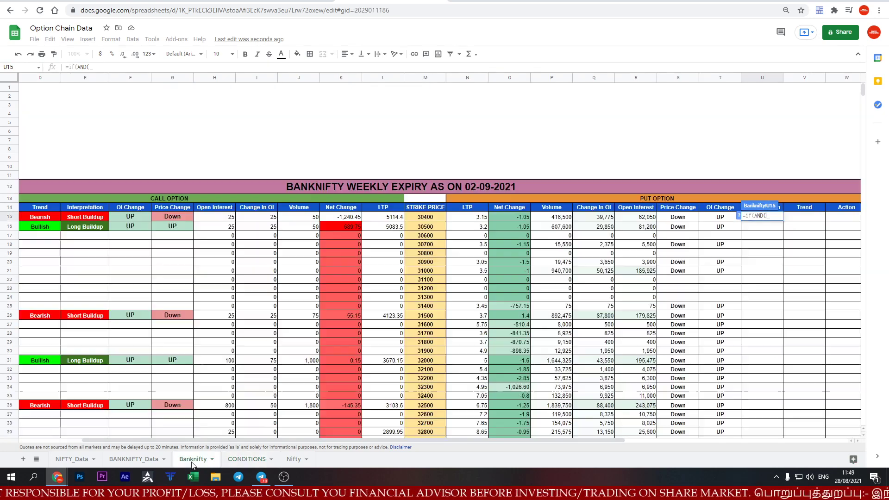
left_click(510, 216)
type("<0,")
left_click(594, 217)
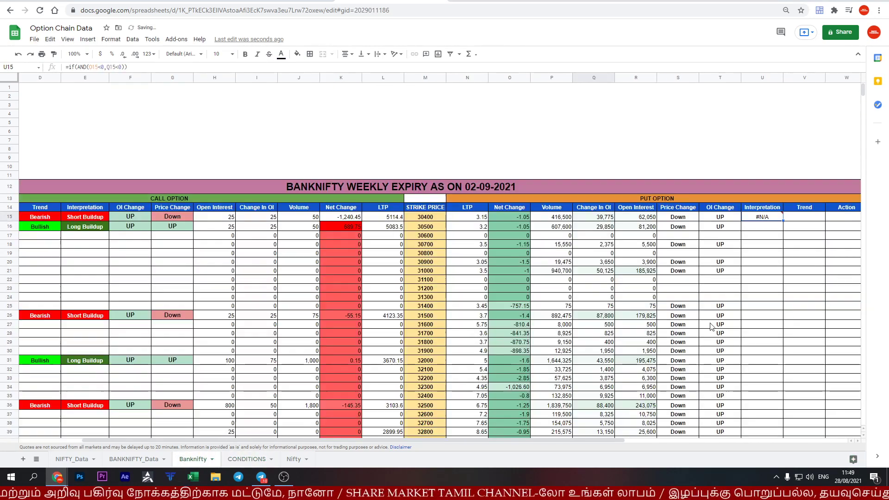
Complete the U15 nested IF/AND formula returning Long Liquidation, Short Buildup, Long Buildup or Short Covering.
type("<0),\"Long Liquidation\",if(AND(")
left_click(247, 460)
left_click(197, 459)
type("O15<0,Q15>0),\"Short Buildup\",if(AND(")
left_click(247, 459)
left_click(193, 459)
type("O15>0,Q15>0),\"Long Buildup\",if(AND(")
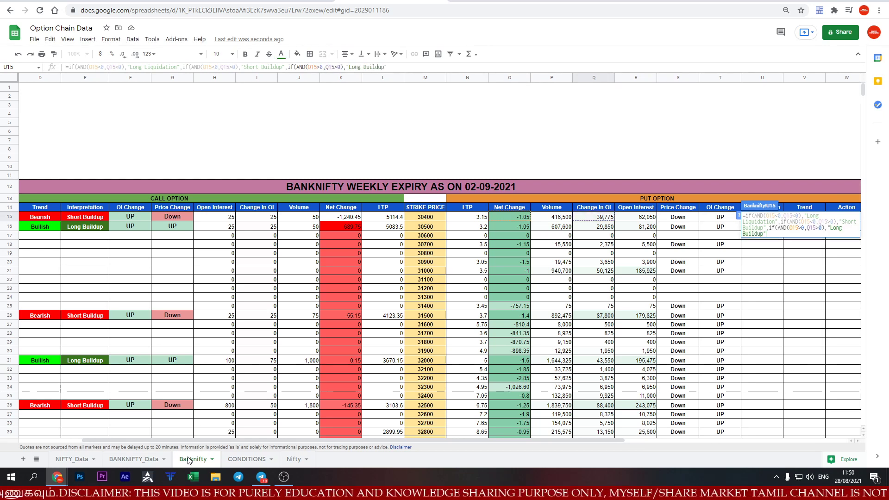
left_click(247, 459)
left_click(193, 459)
type("R15")
key("BackSpace")
key("BackSpace")
key("BackSpace")
type("O15>0,Q15<0),\"")
type("Short Covering\", ))))")
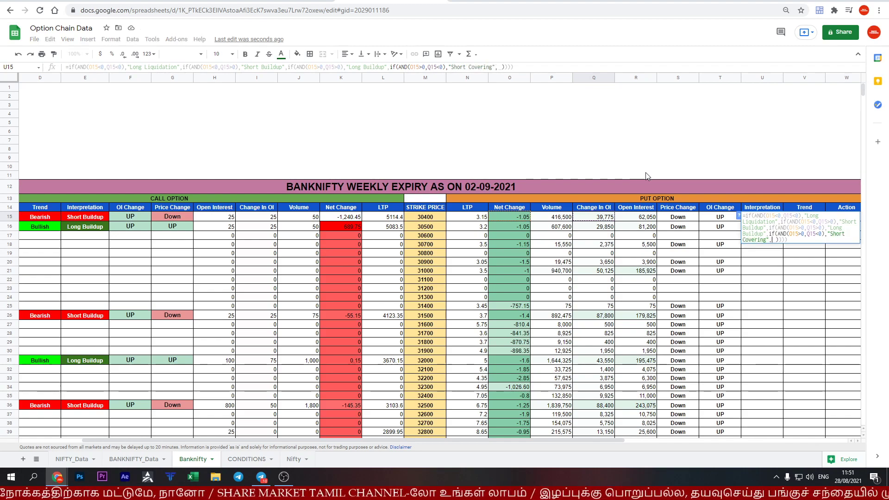
Fill the Interpretation formula down column U, then review the put-side rules on CONDITIONS.
key("Return")
key("ctrl+Return")
left_click(763, 77)
scroll(545, 211, "down", 10)
scroll(544, 211, "up", 6)
scroll(545, 211, "up", 4)
left_click(247, 459)
left_click(394, 167)
Enter the nested IF/OR Trend formula in V15 based on U15 and fill it down column V.
left_click(193, 459)
type("=if(OR(U15=\"Long Buildup")
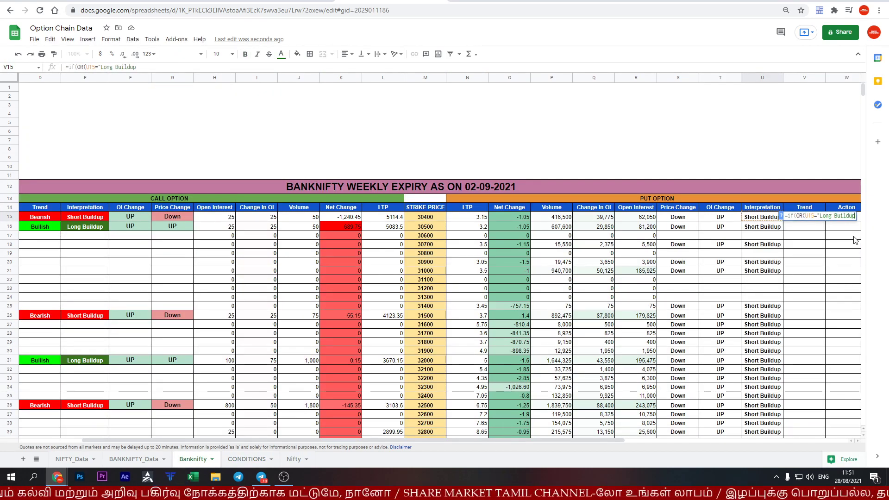
type("\",U15=\"Short Covering")
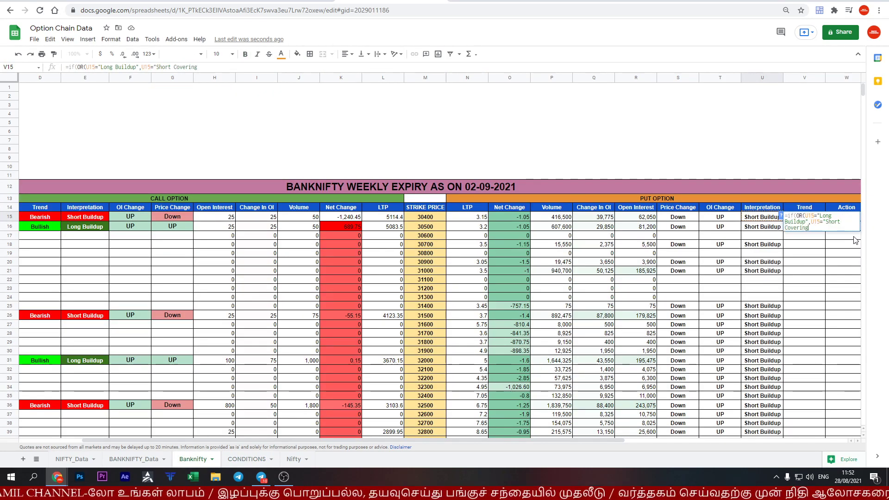
type("if(OR(")
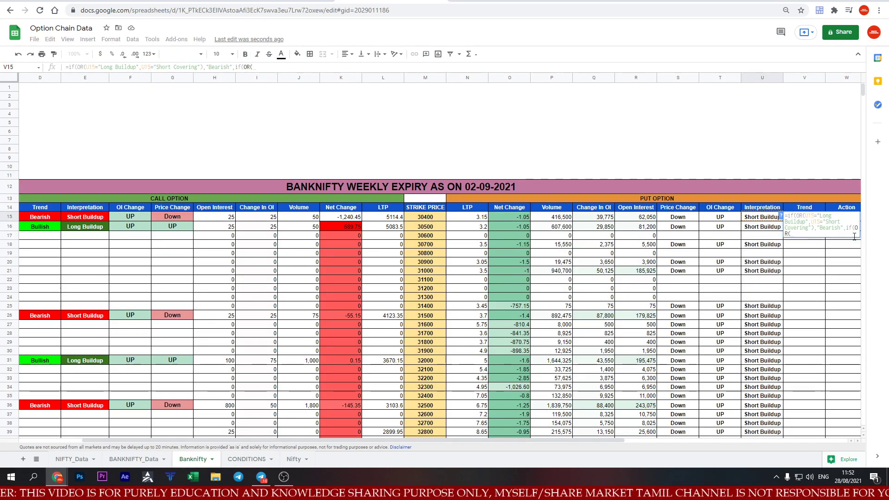
type("U15=\"Short")
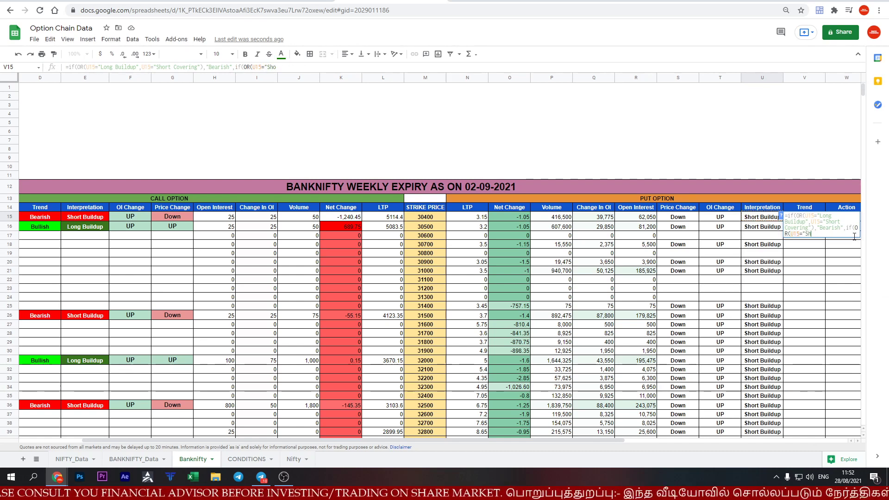
left_click(258, 458)
left_click(193, 459)
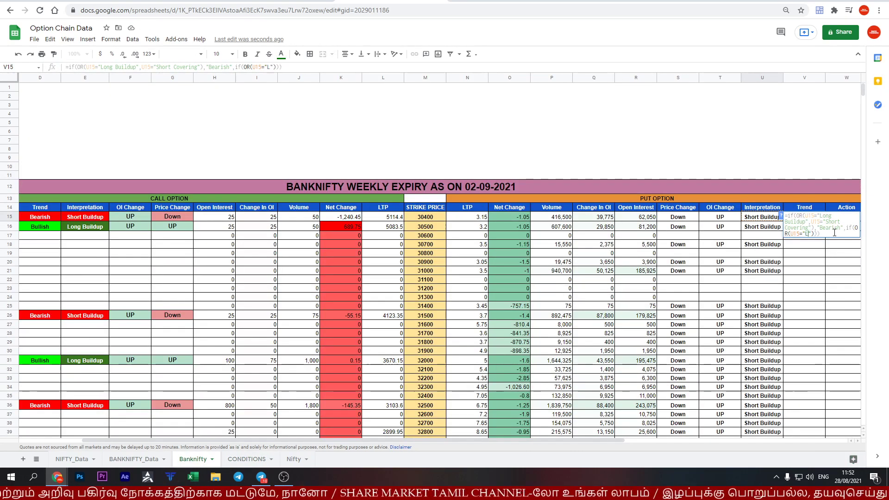
type("ation\",U15=\"Short Buildup\"),\"Bullish\",")
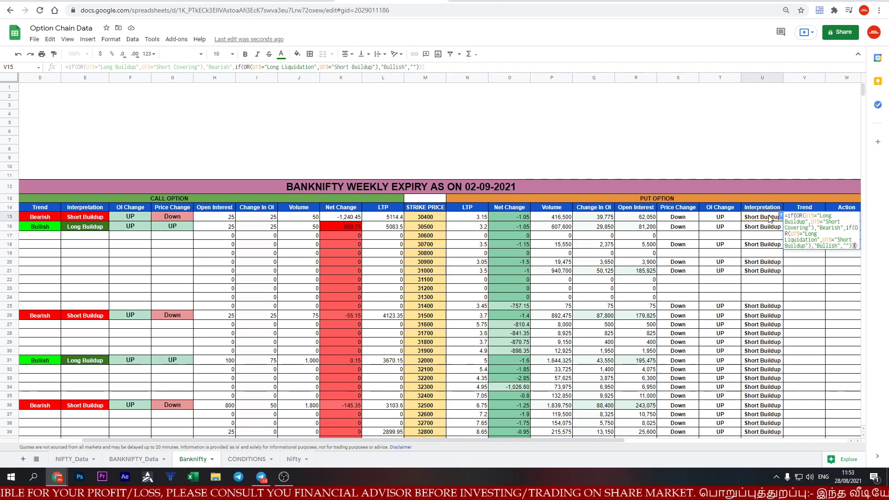
key("Tab")
key("ctrl+Return")
scroll(801, 218, "down", 5)
scroll(832, 218, "up", 10)
type("=if(V15=\"Bullish")
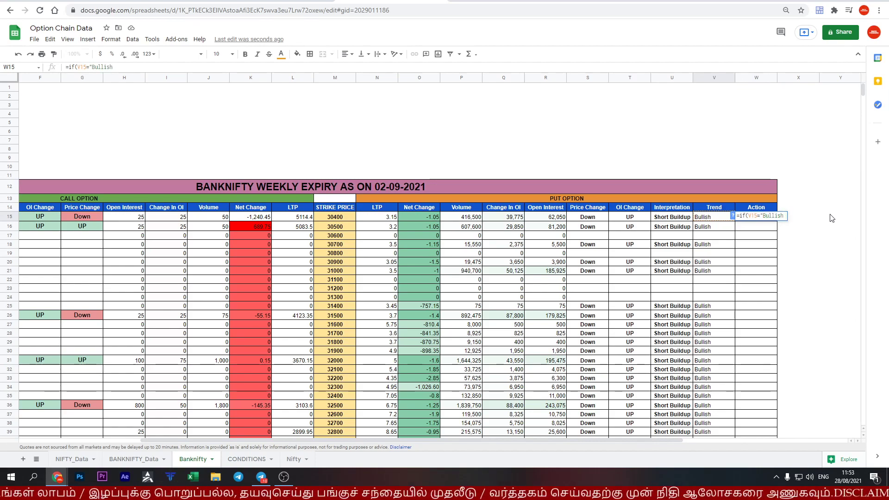
Fill W15 down the put-side Action column with =IF(V15="Bullish","PE BUY",IF(V15="Bearish","PE SELL","")).
key("Escape")
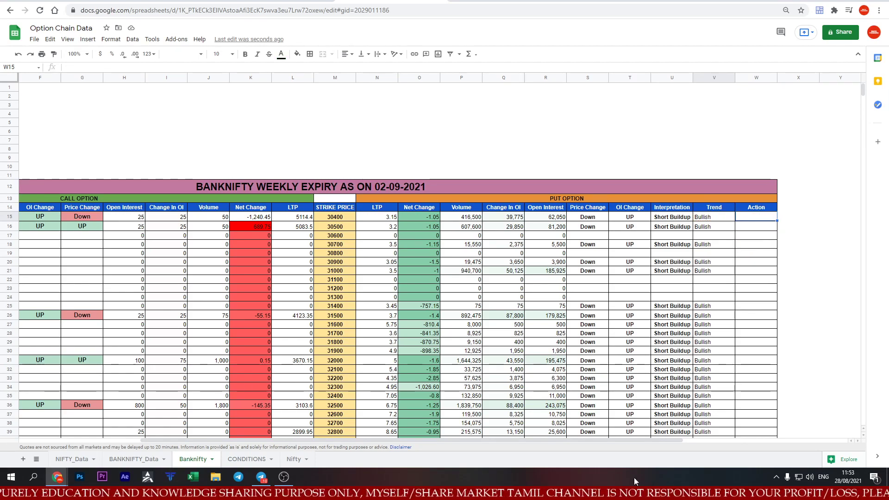
scroll(416, 234, "down", 15)
scroll(415, 234, "left", 5)
scroll(415, 234, "up", 18)
left_click(137, 217)
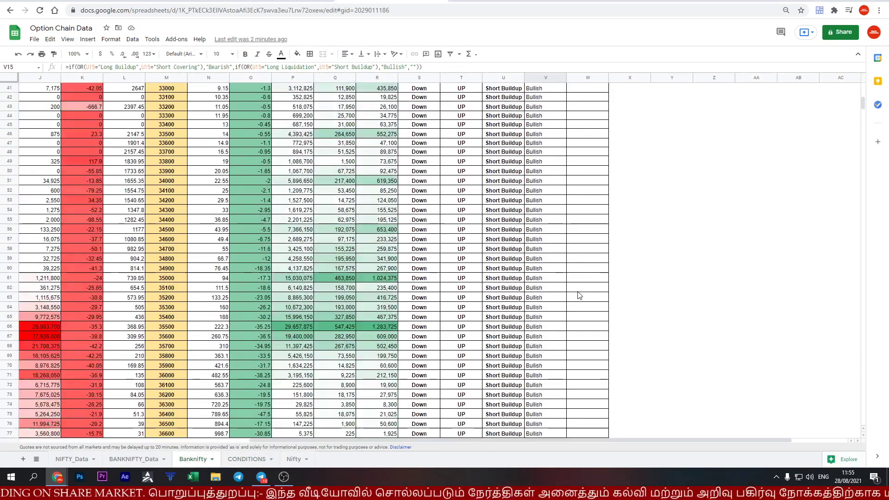
scroll(579, 295, "up", 3)
key("Right")
type("=V15")
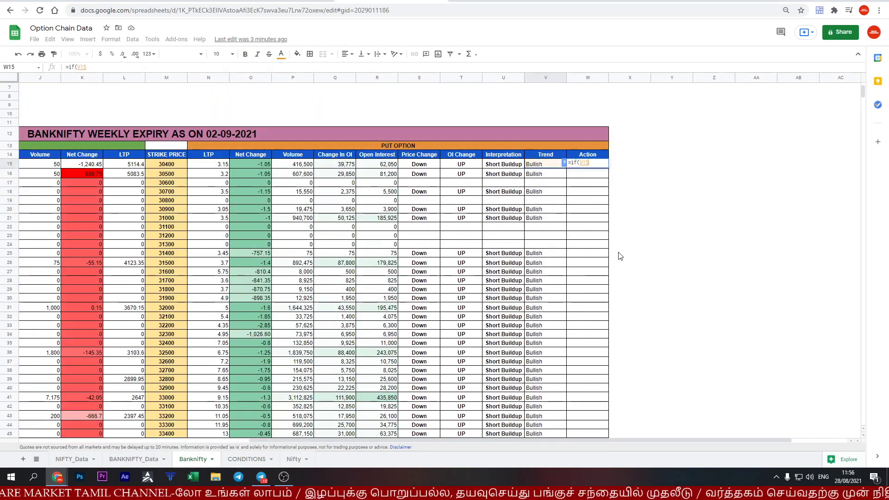
type(" BUY\",if(V15=\"Bearish\",\"PE")
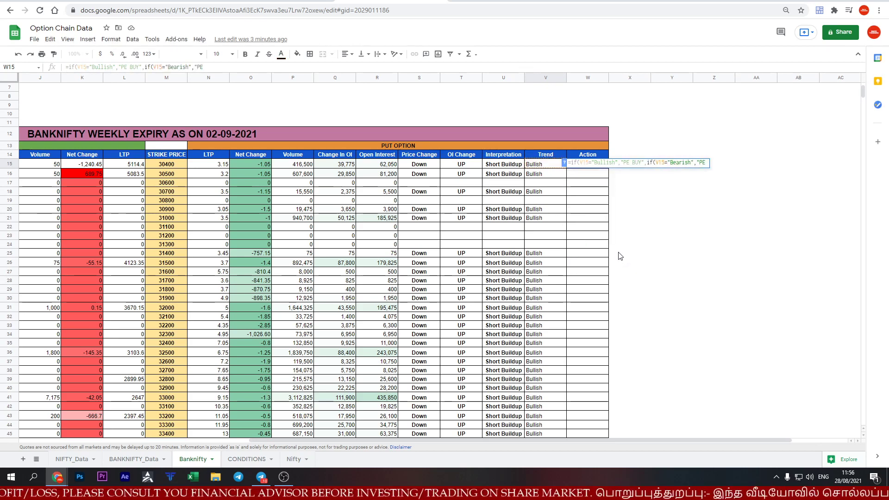
type("LL\",\"\"))")
key("ctrl+Return")
scroll(618, 252, "down", 10)
left_click(545, 77)
key("ctrl+z")
scroll(545, 196, "down", 10)
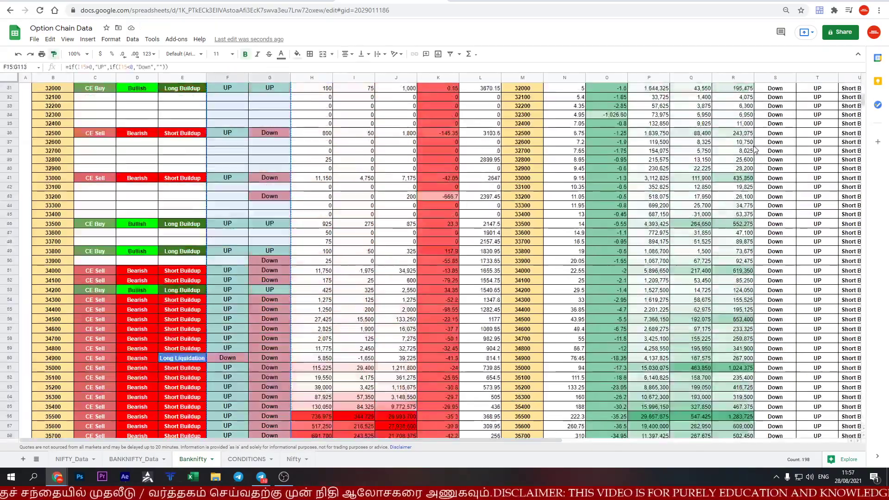
Copy the call-side colour formatting and paste it onto the put-side Trend column.
scroll(545, 197, "down", 10)
scroll(546, 197, "up", 15)
left_click(143, 202)
scroll(143, 202, "down", 15)
scroll(142, 202, "up", 5)
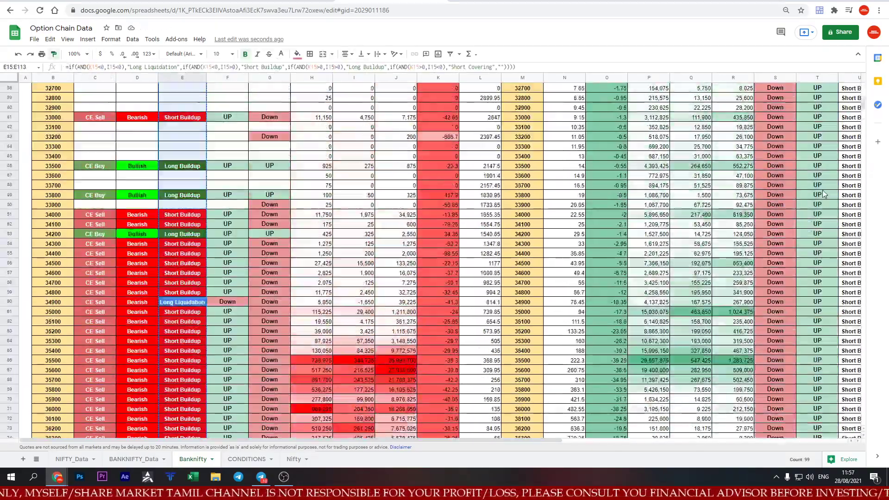
scroll(143, 202, "up", 10)
scroll(142, 202, "down", 10)
scroll(143, 202, "up", 10)
key("ctrl+v")
Paste the same colour formatting onto the put-side Action column.
scroll(108, 250, "down", 15)
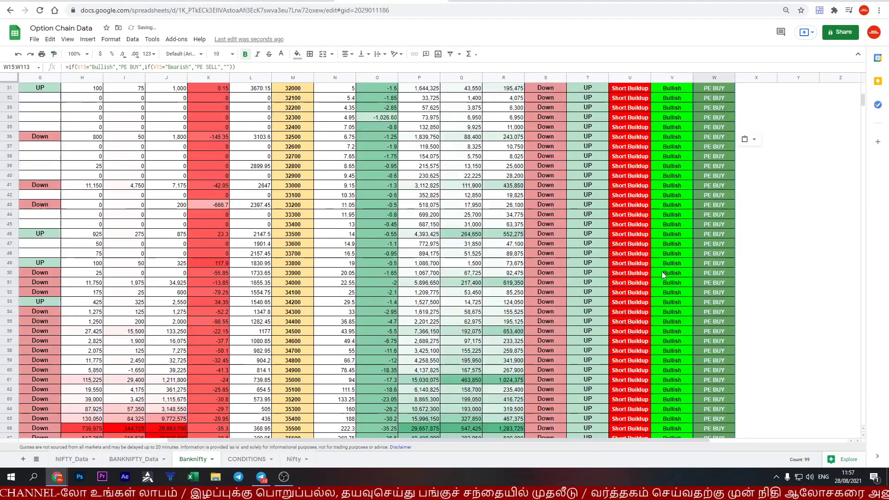
left_click_drag(222, 441, 257, 441)
key("ctrl+v")
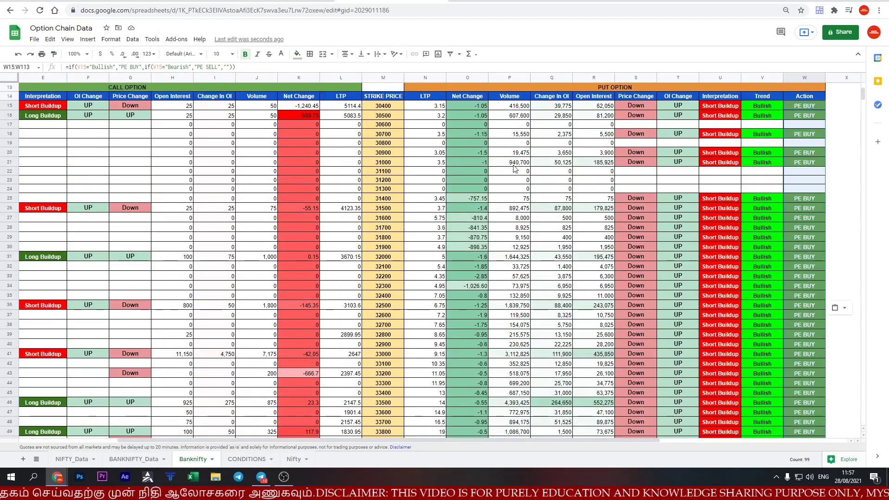
scroll(499, 217, "up", 3)
key("Left")
key("Left")
key("Left")
key("Left")
key("Left")
key("Left")
key("Left")
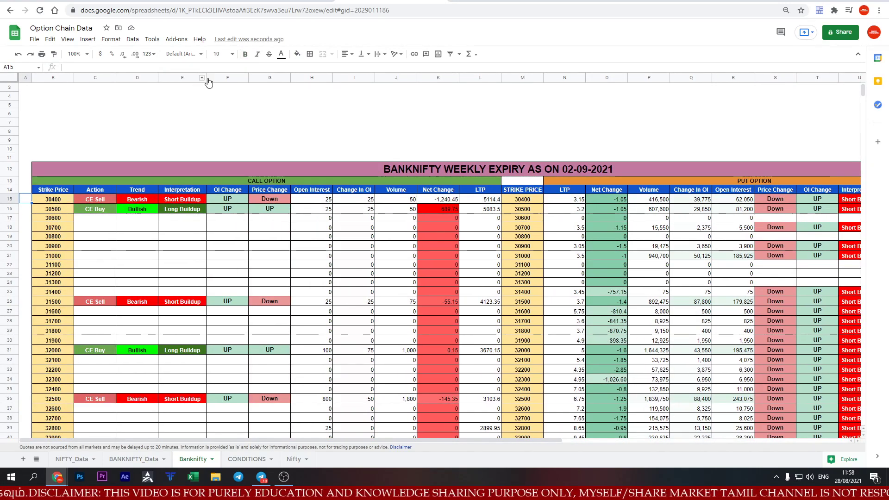
Delete the call-side OI Change and Price Change columns F:G.
left_click_drag(222, 77, 273, 75)
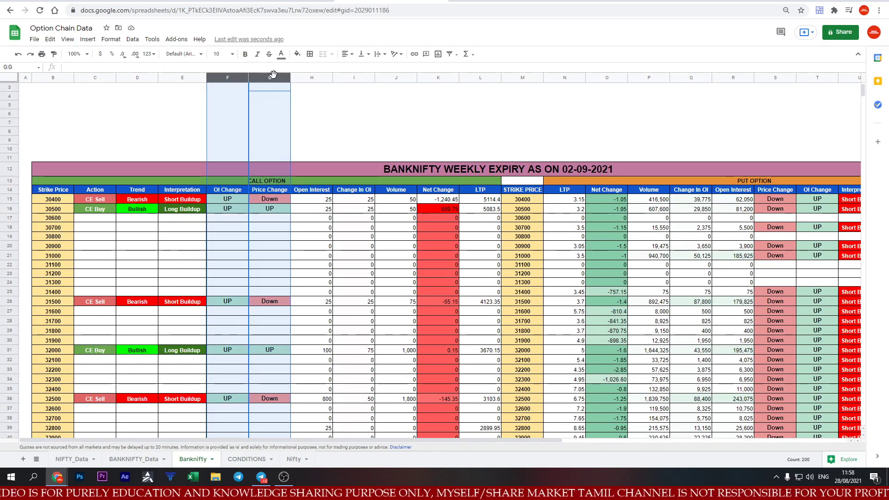
right_click(273, 74)
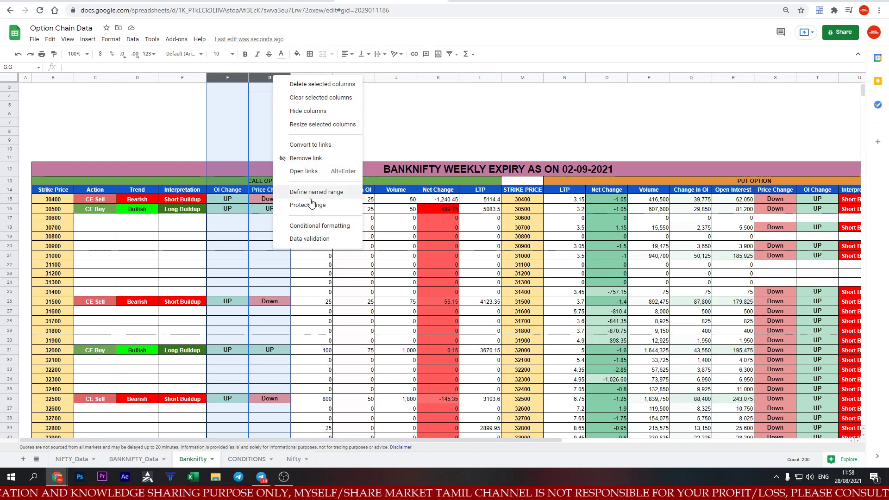
left_click(323, 86)
Delete the put-side Price Change and OI Change columns Q:R.
scroll(463, 232, "down", 5)
left_click_drag(697, 77, 727, 78)
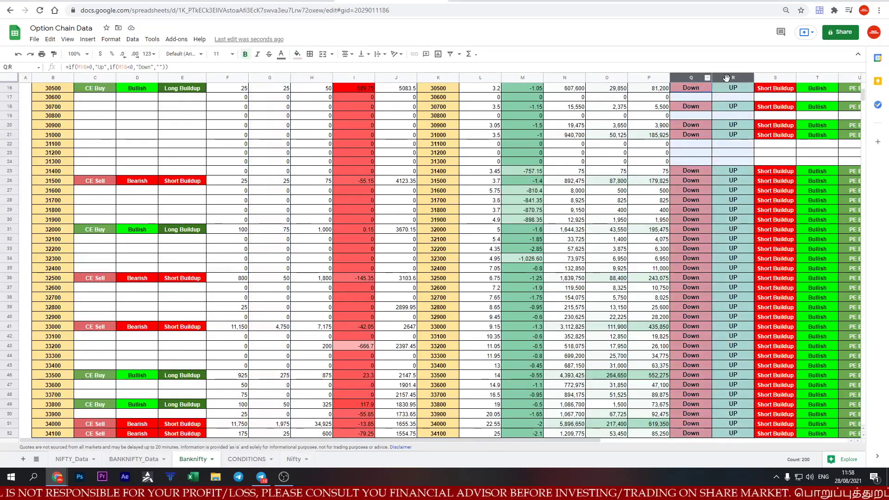
right_click(727, 78)
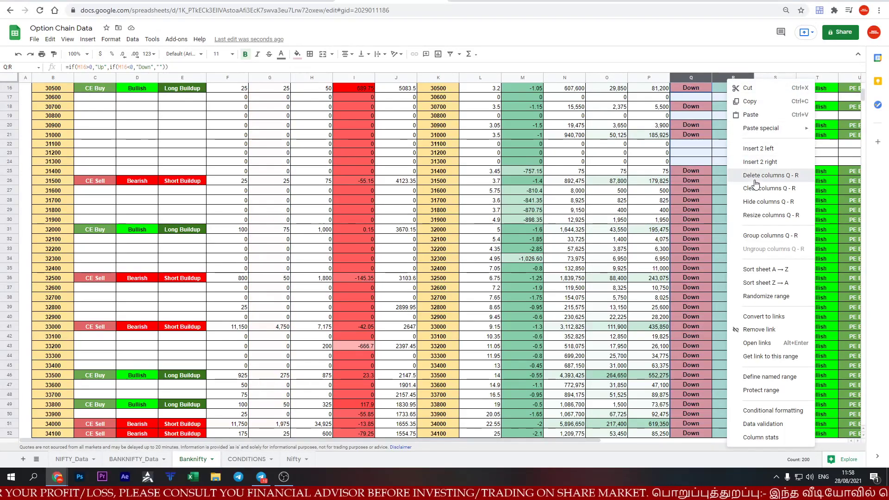
left_click(755, 179)
scroll(496, 306, "down", 5)
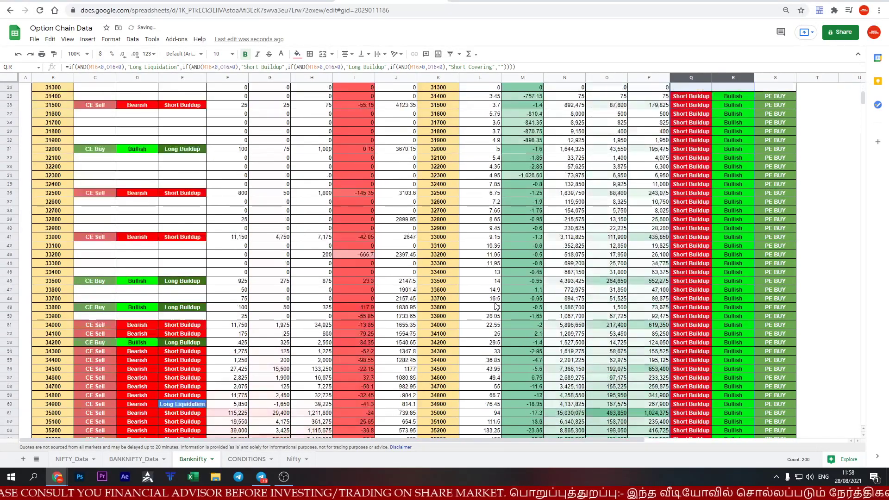
scroll(496, 305, "up", 5)
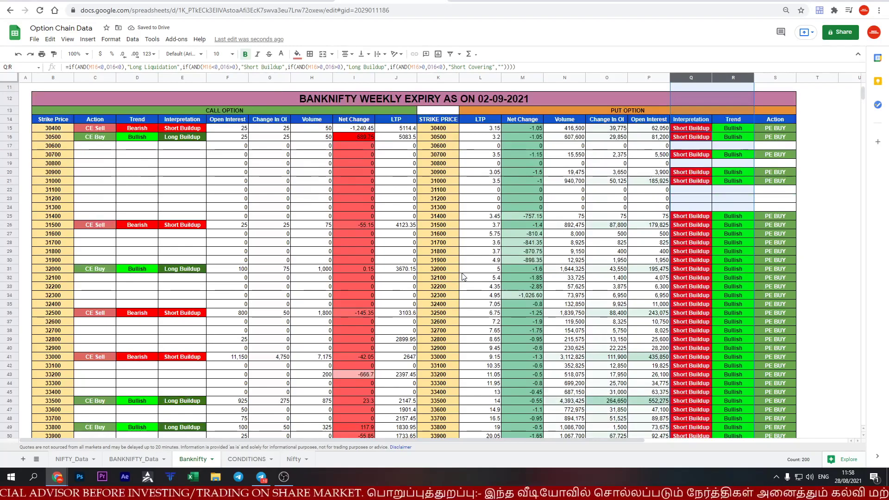
scroll(463, 277, "up", 3)
left_click(467, 255)
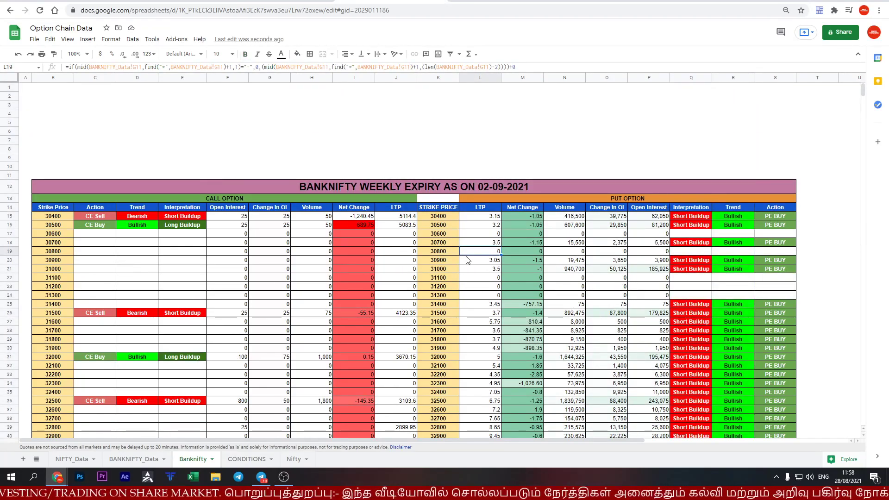
scroll(467, 260, "down", 2)
scroll(467, 260, "down", 5)
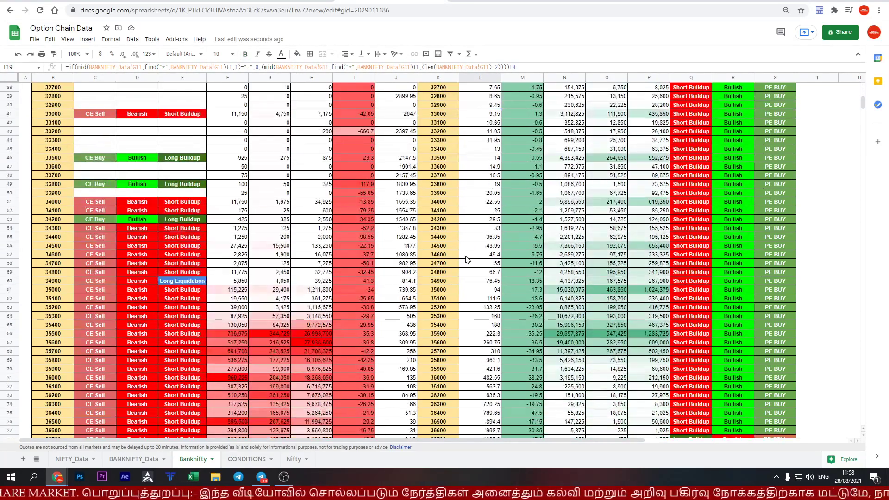
scroll(467, 260, "down", 4)
scroll(467, 260, "down", 4)
scroll(440, 301, "down", 4)
scroll(420, 344, "down", 4)
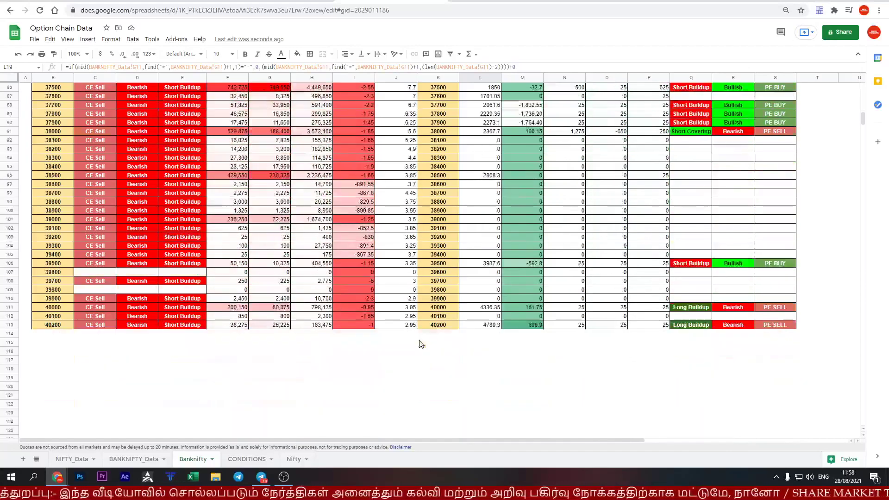
left_click(293, 459)
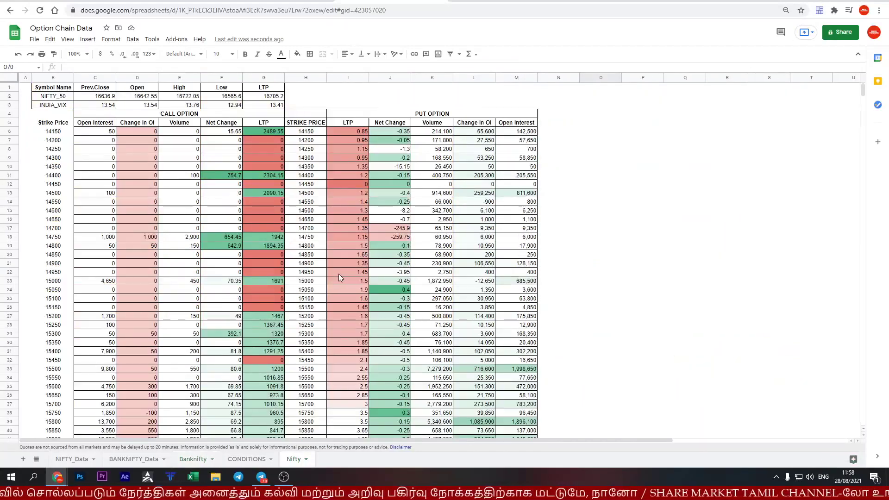
left_click(193, 459)
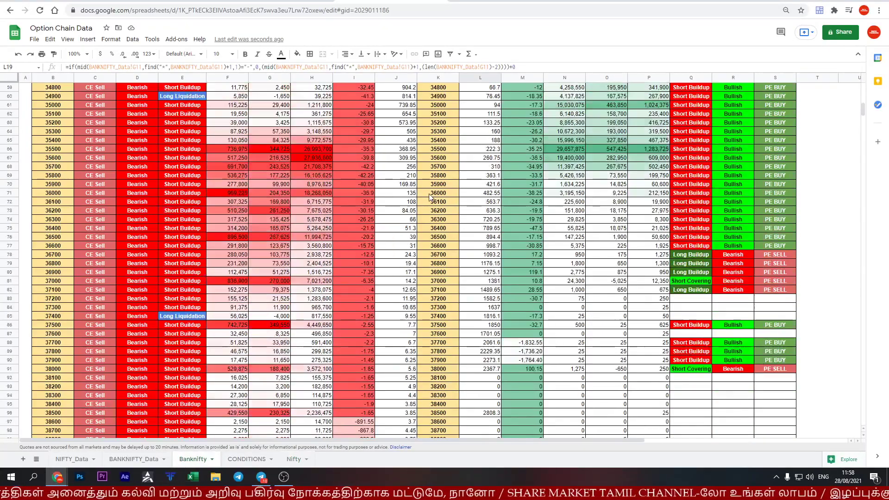
scroll(429, 194, "up", 5)
scroll(429, 193, "up", 5)
scroll(429, 194, "up", 5)
scroll(428, 194, "up", 5)
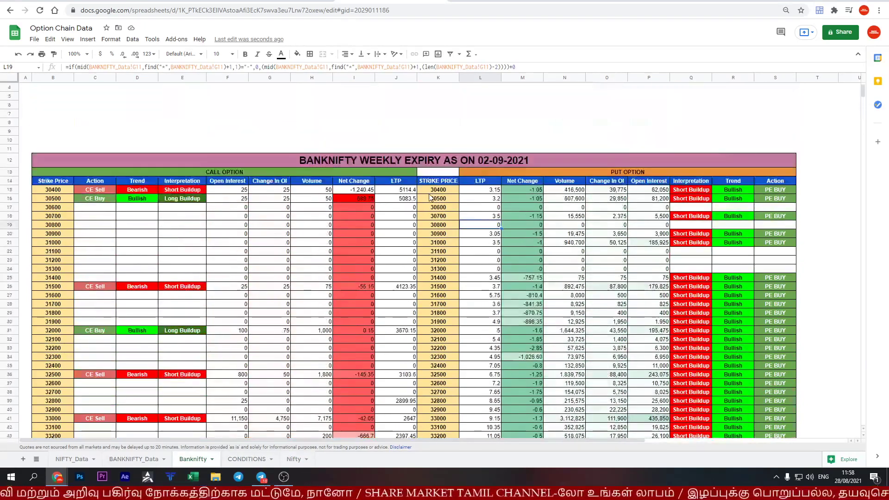
scroll(429, 197, "up", 1)
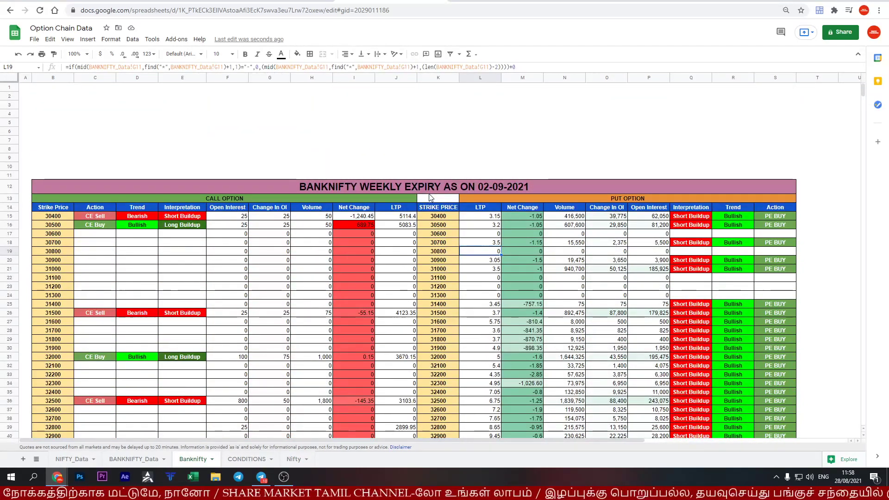